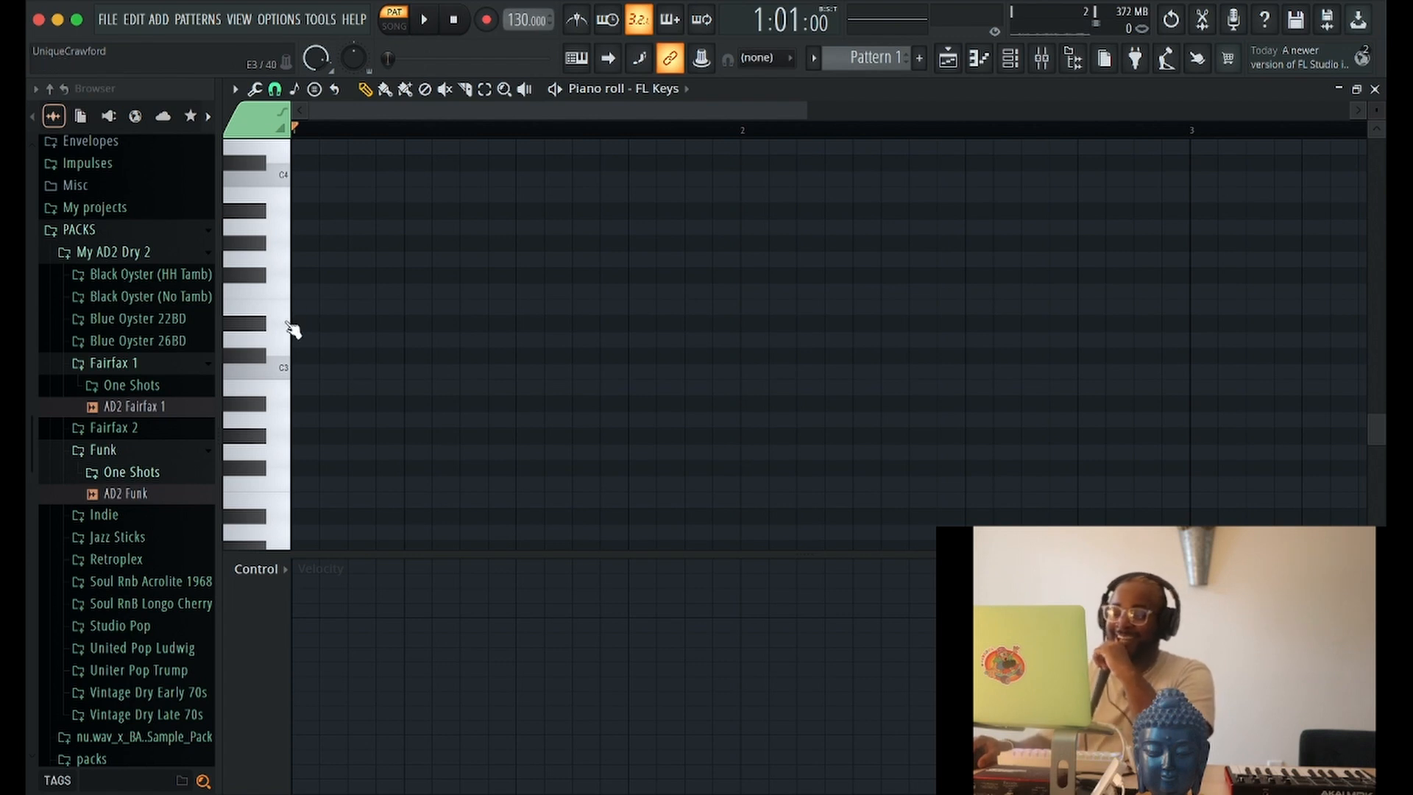
Step: Audition individual notes around C3, from A2 up to E3, on the FL Keys piano roll keyboard
click(286, 354)
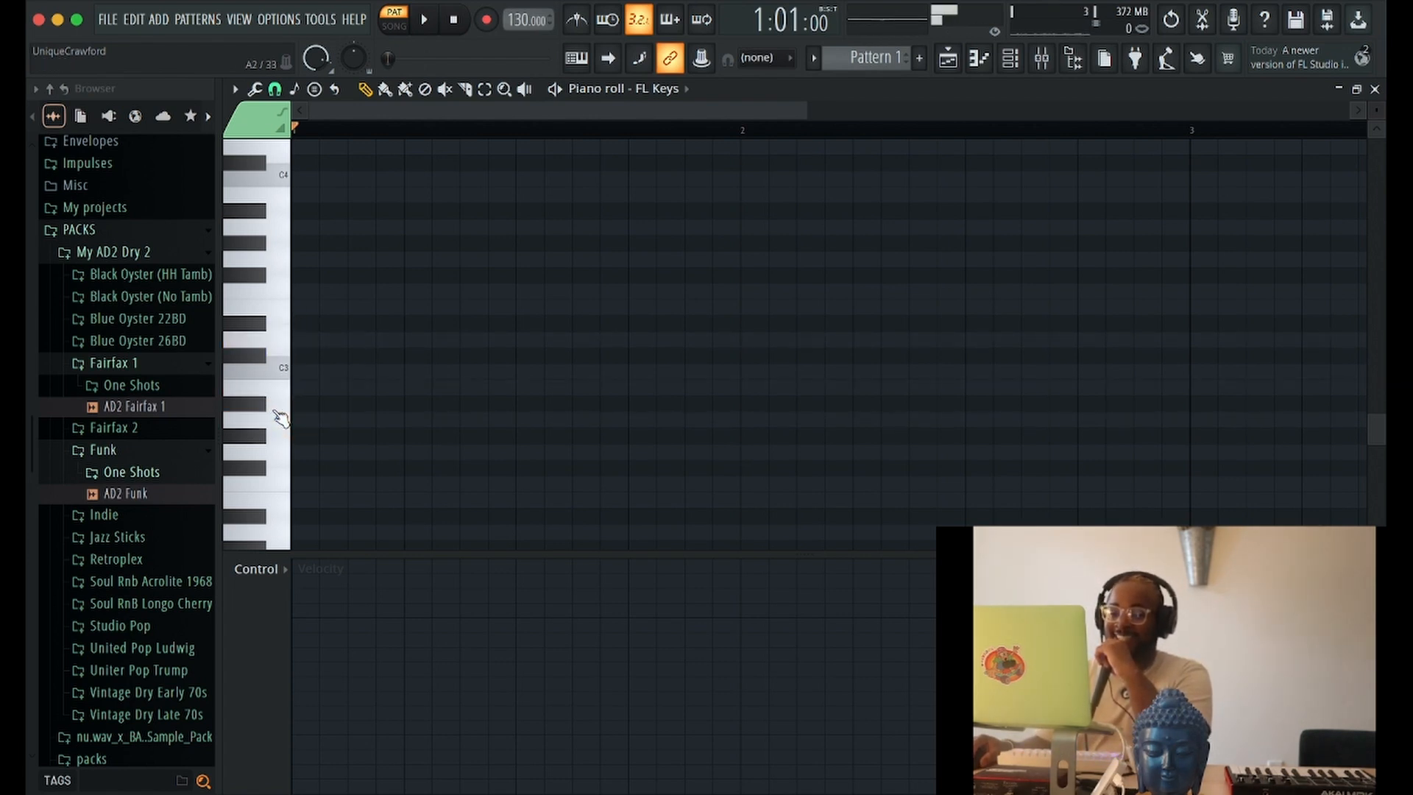
click(283, 401)
click(284, 401)
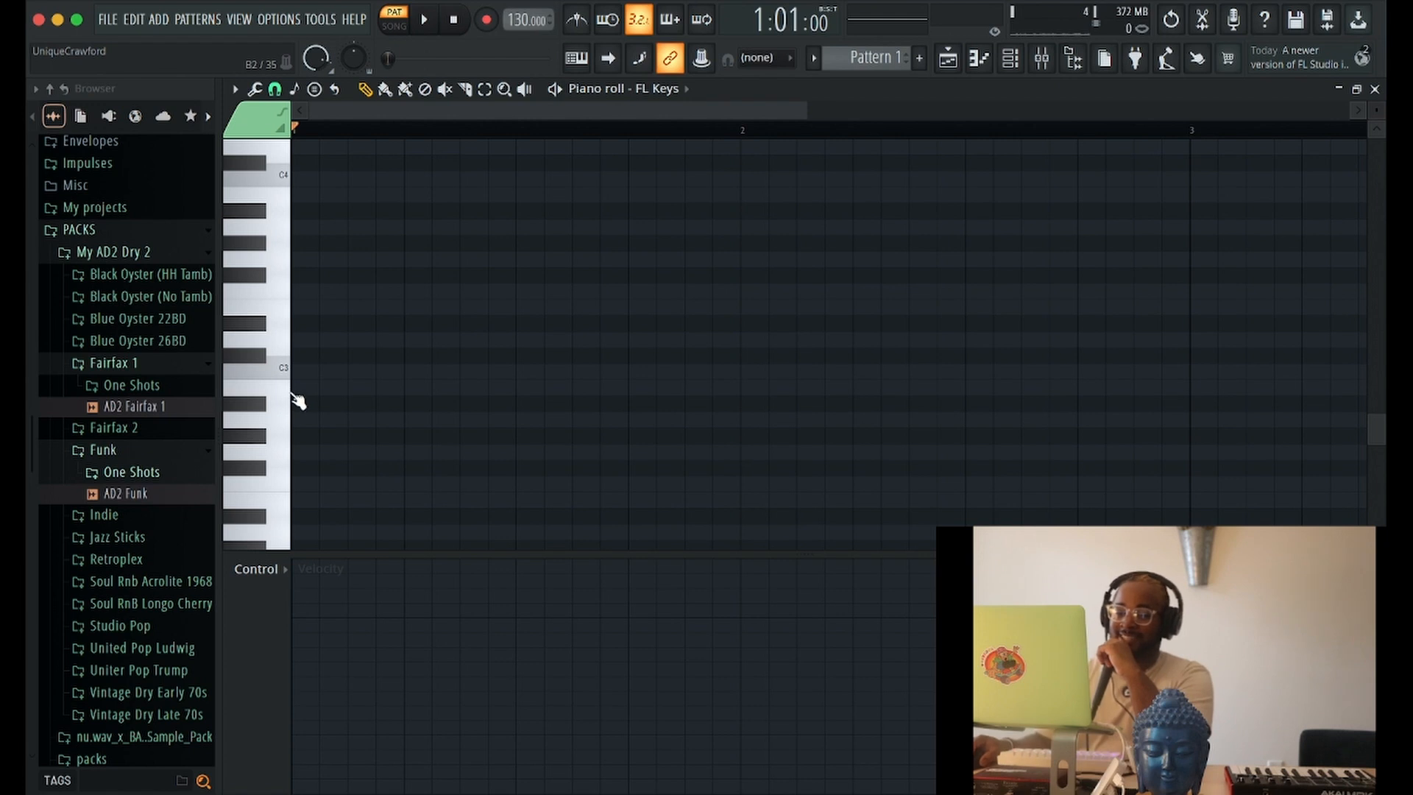
click(286, 391)
click(285, 391)
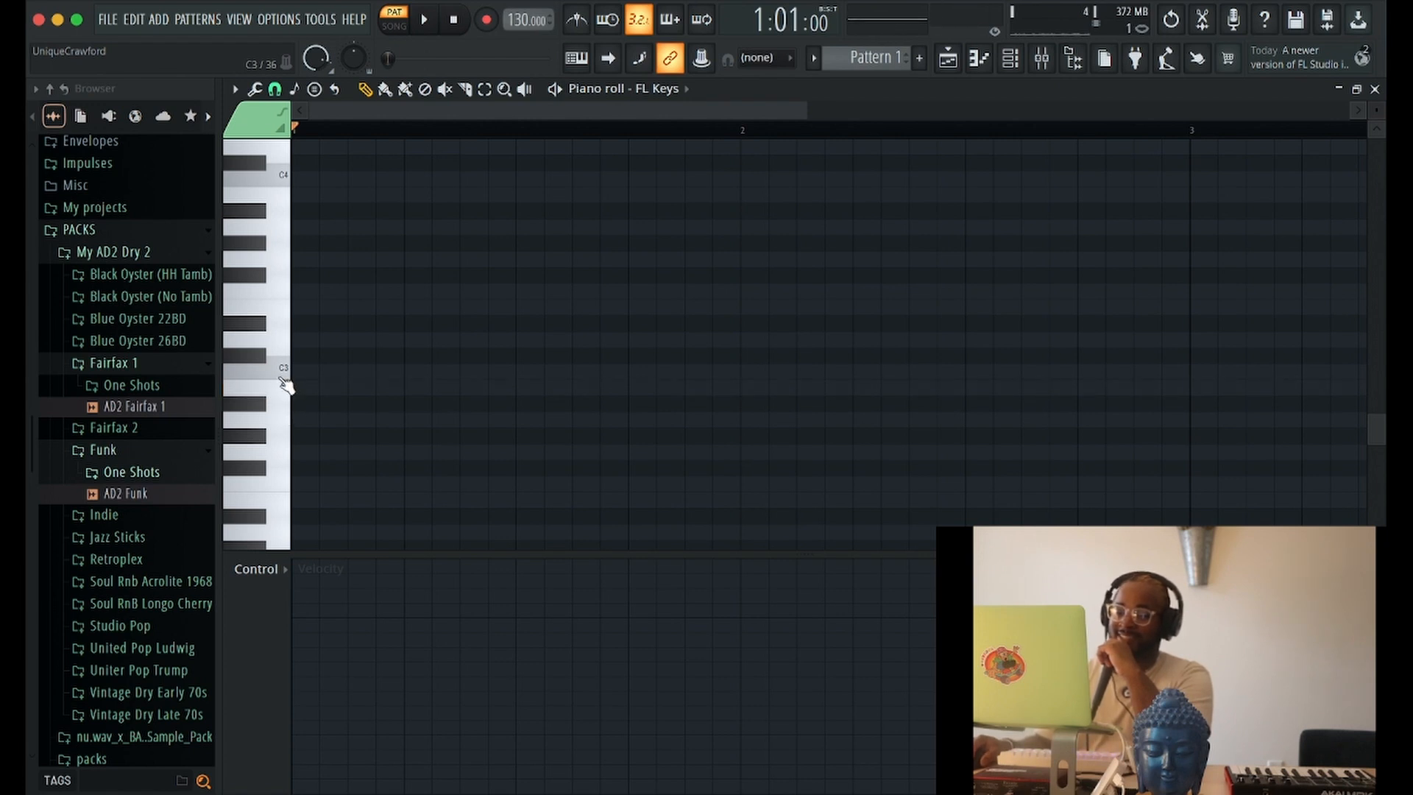
click(284, 372)
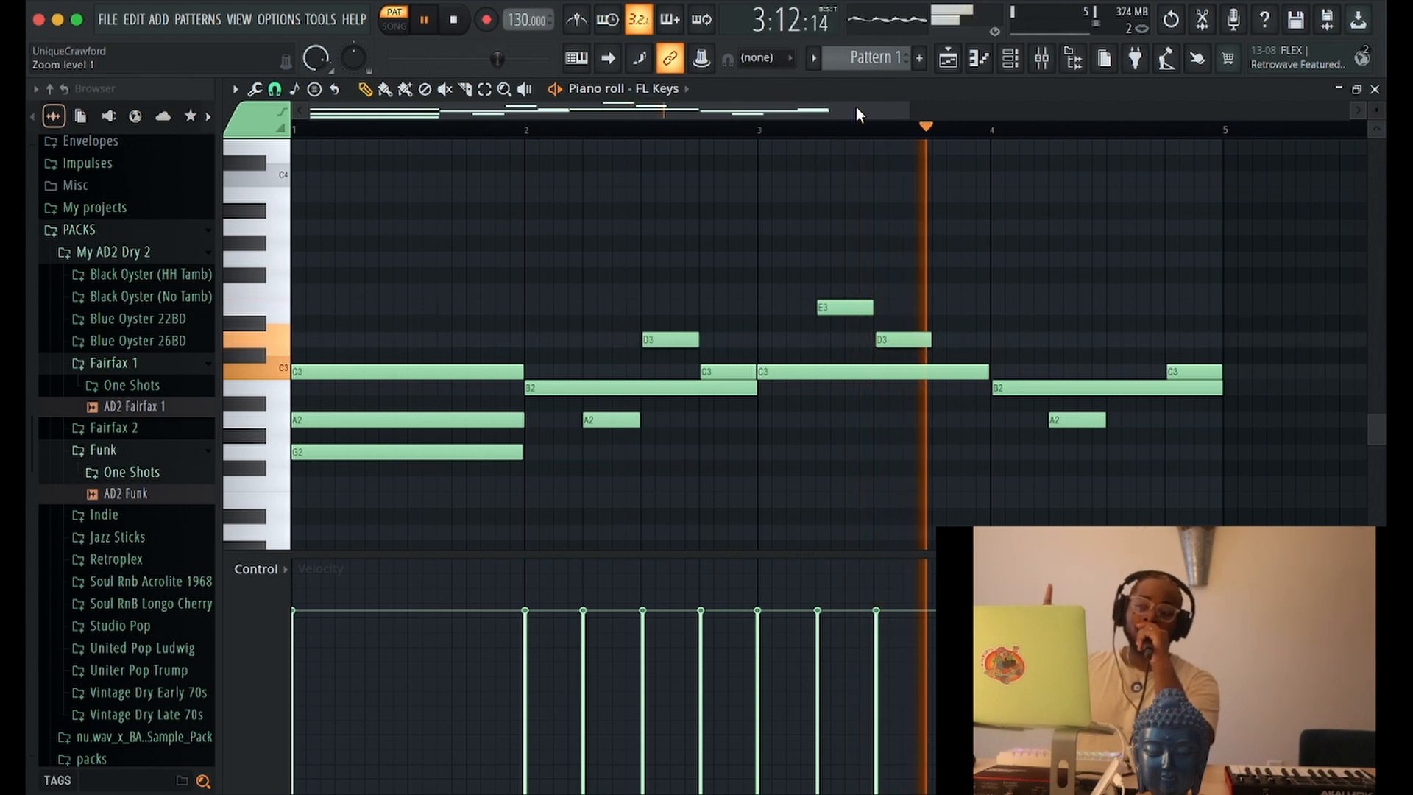
Step: Stop the pattern playback, then minimize the piano roll and close the FL Keys instrument window
key(space)
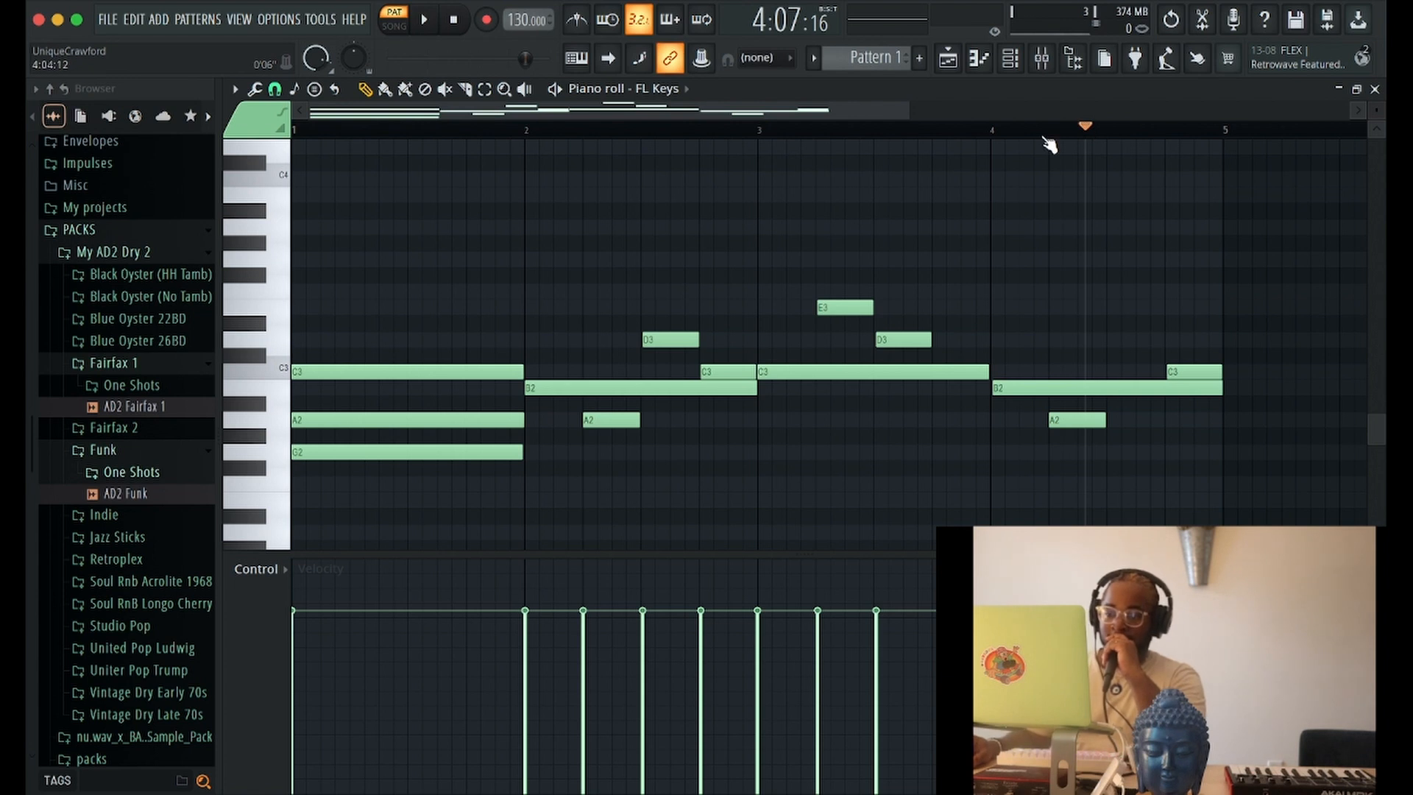
click(1338, 89)
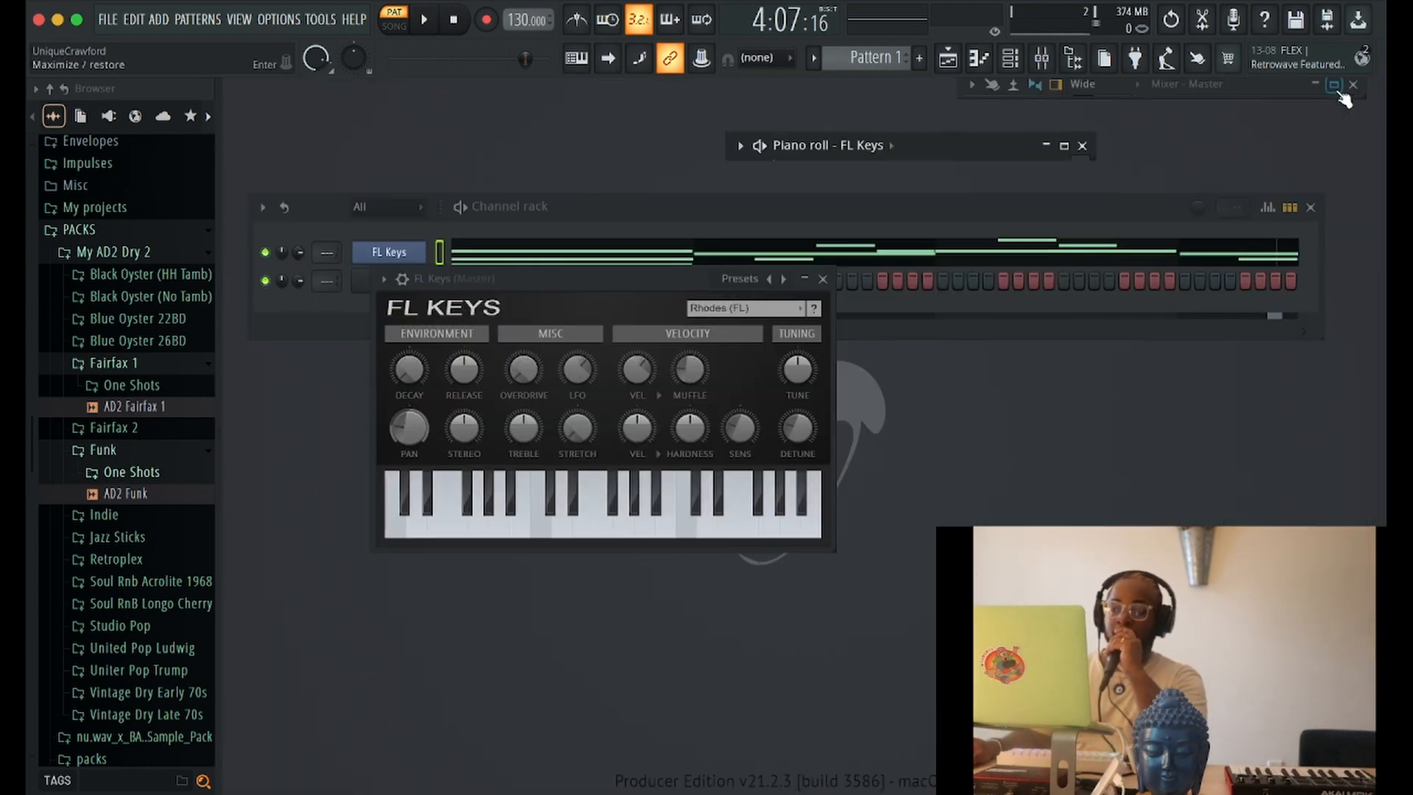
click(823, 280)
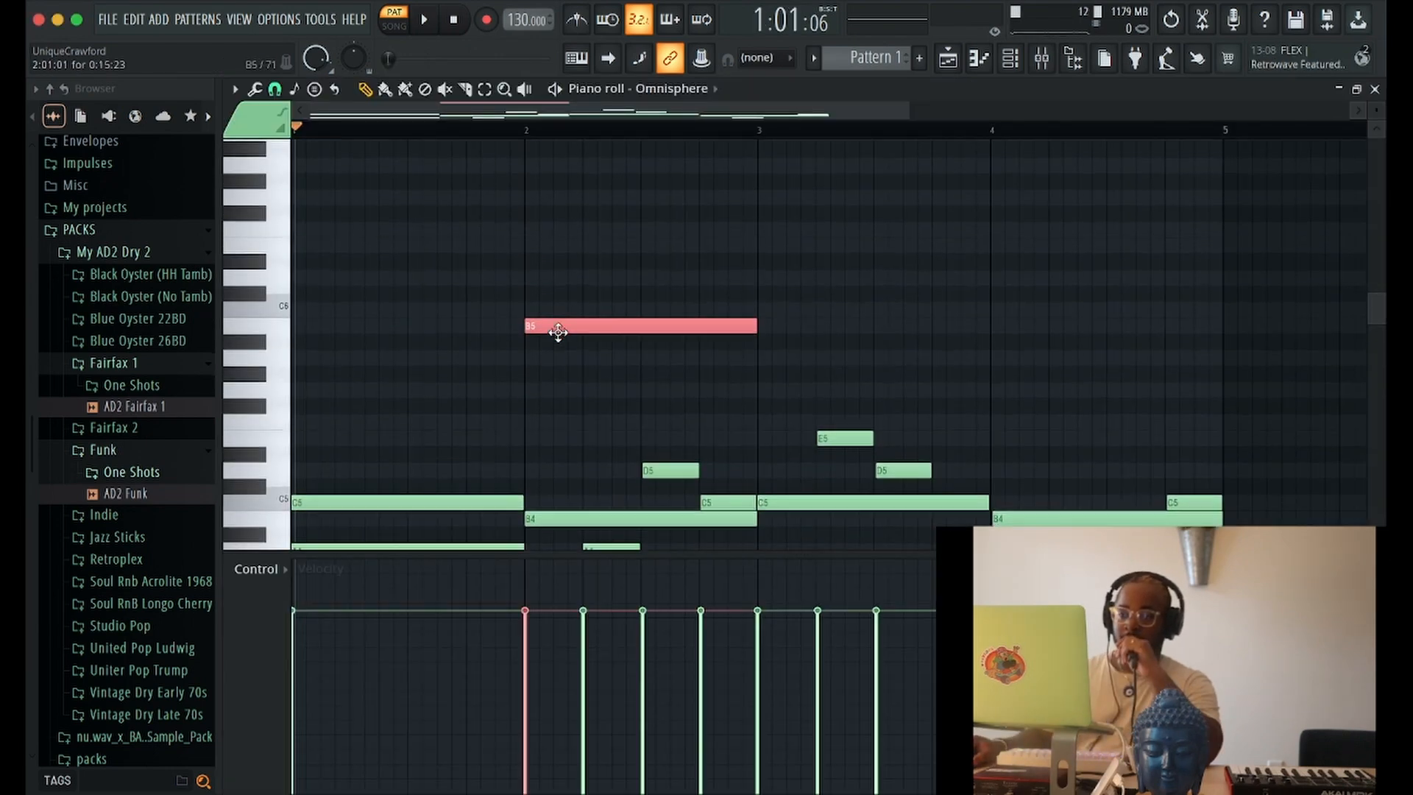
Step: Examine the Omnisphere notes across octaves, comparing the B5 note in bar 2 with the notes around C5
scroll(557, 332, up, 3)
scroll(556, 331, down, 8)
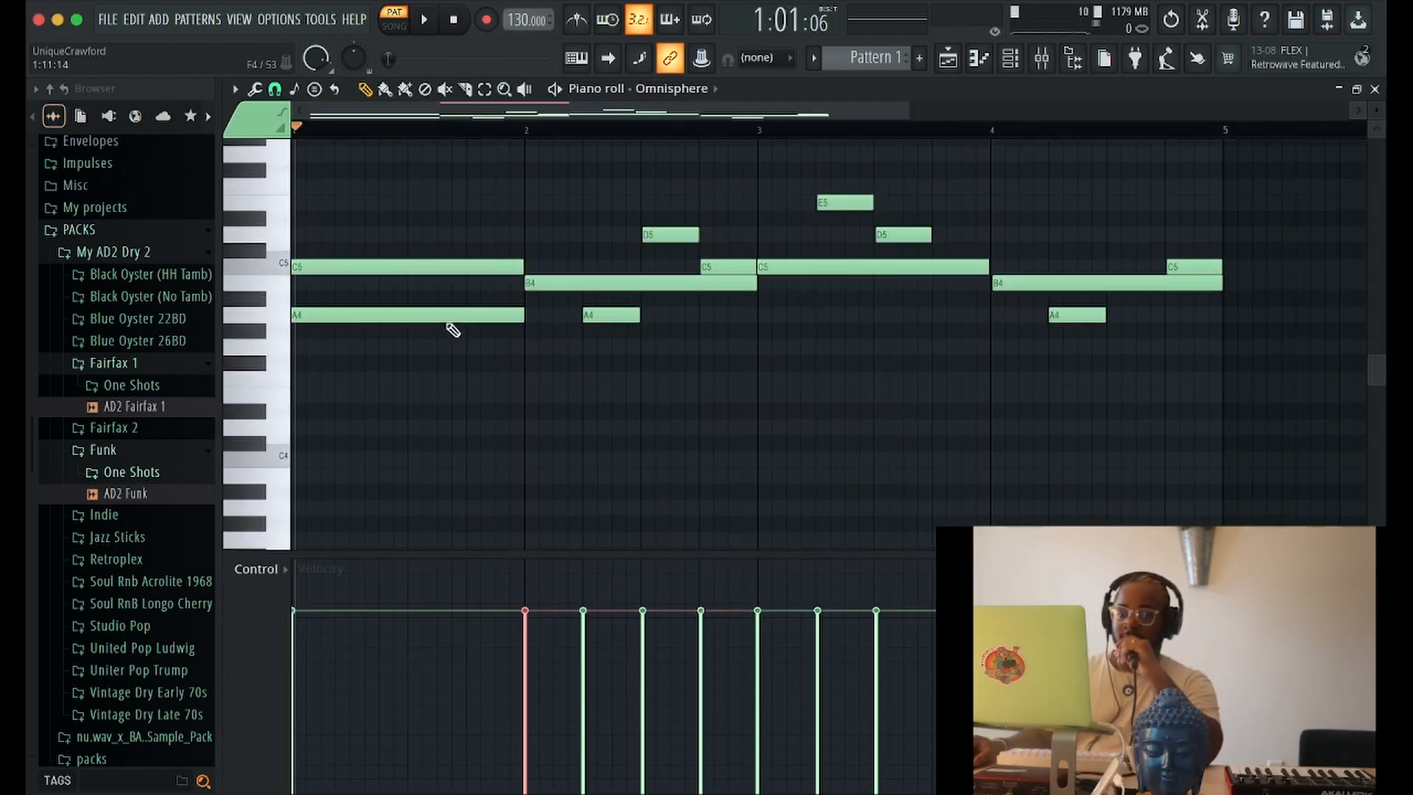
scroll(442, 327, up, 7)
scroll(308, 485, down, 3)
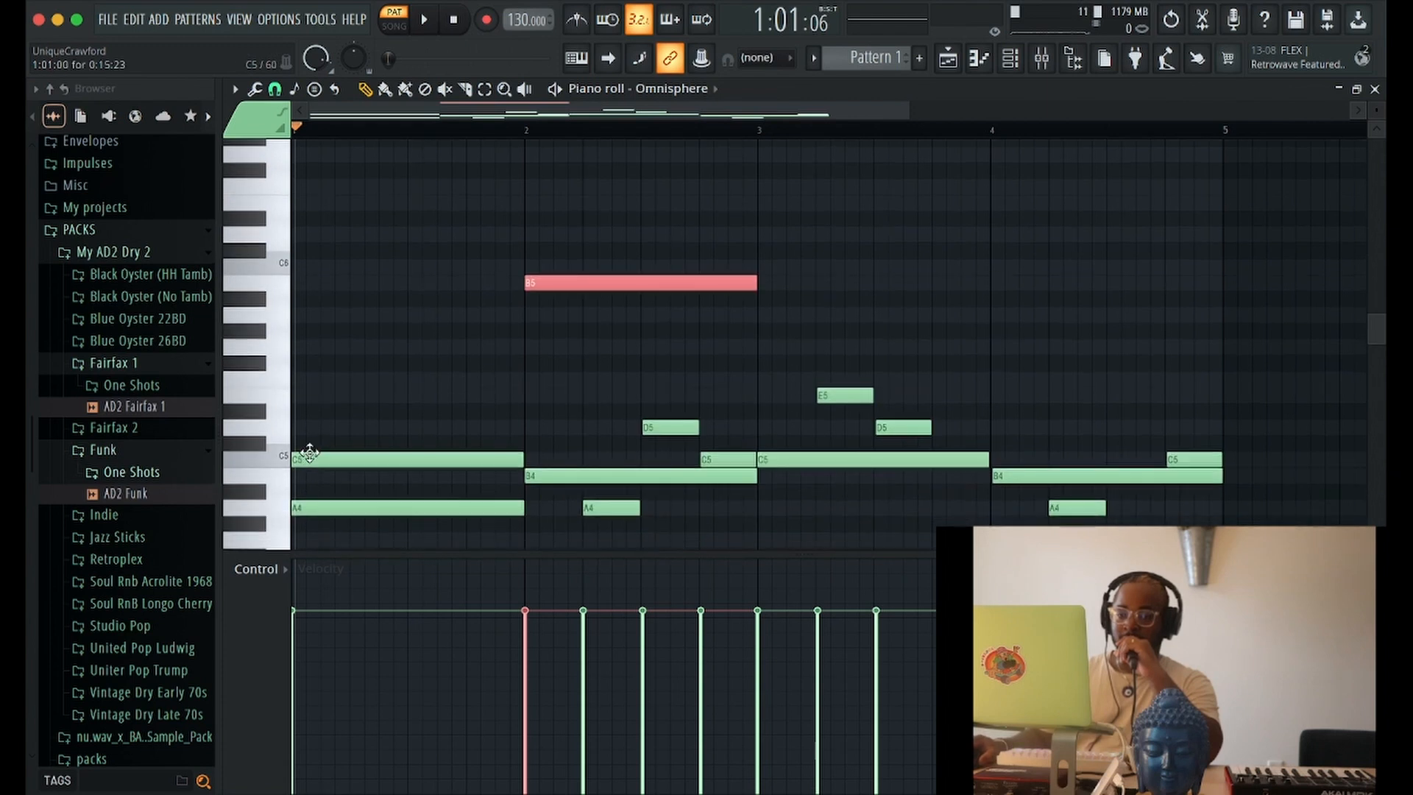
scroll(320, 198, up, 5)
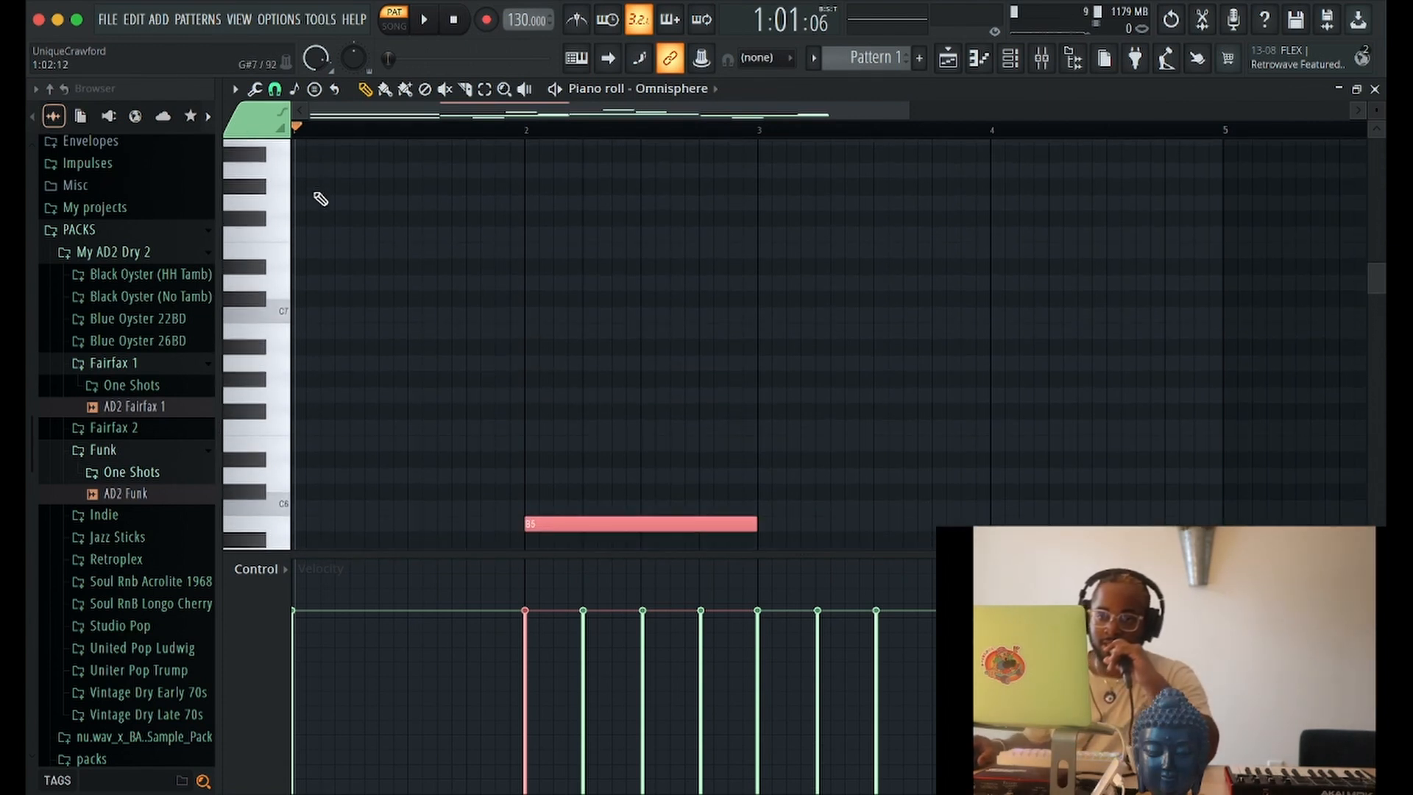
scroll(335, 304, down, 2)
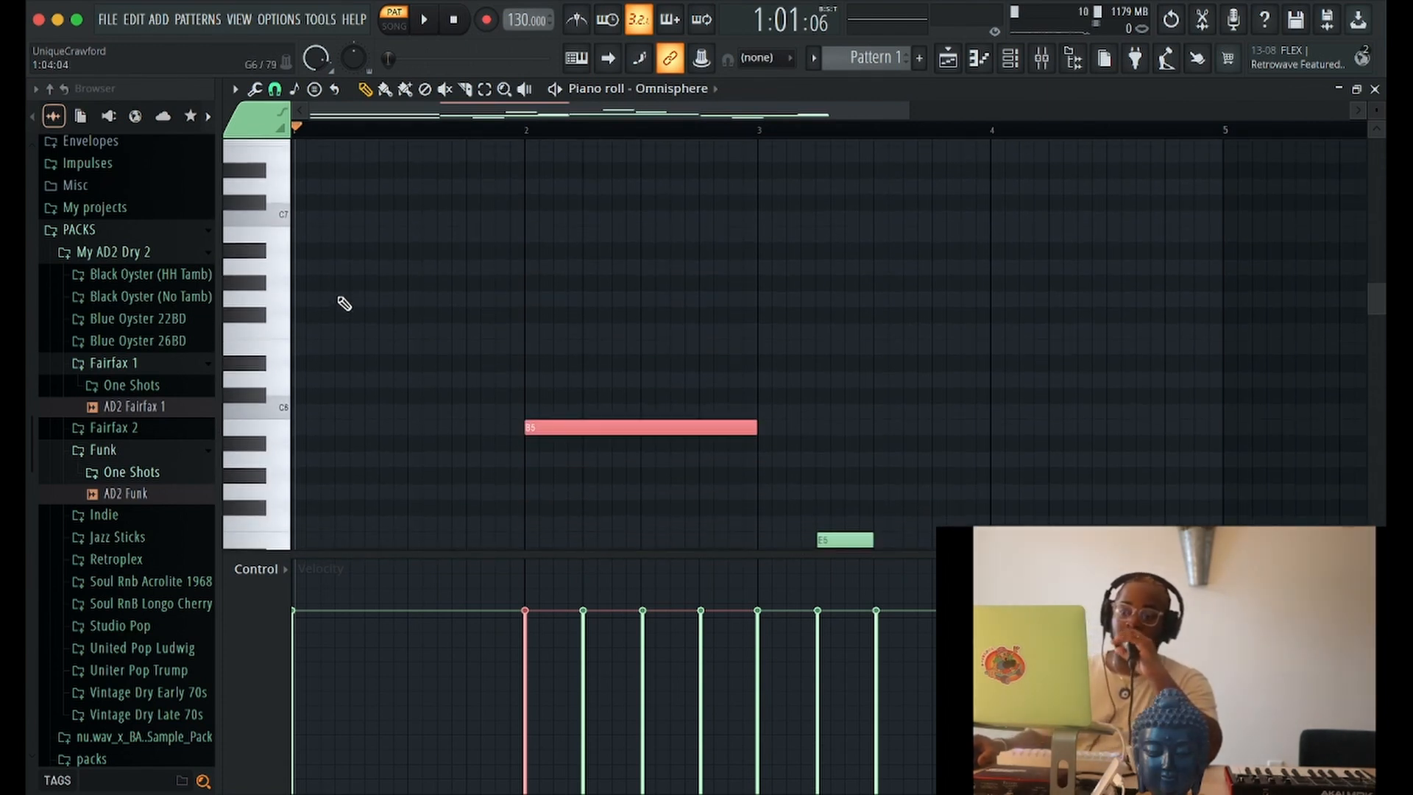
scroll(343, 301, down, 1)
scroll(331, 280, down, 5)
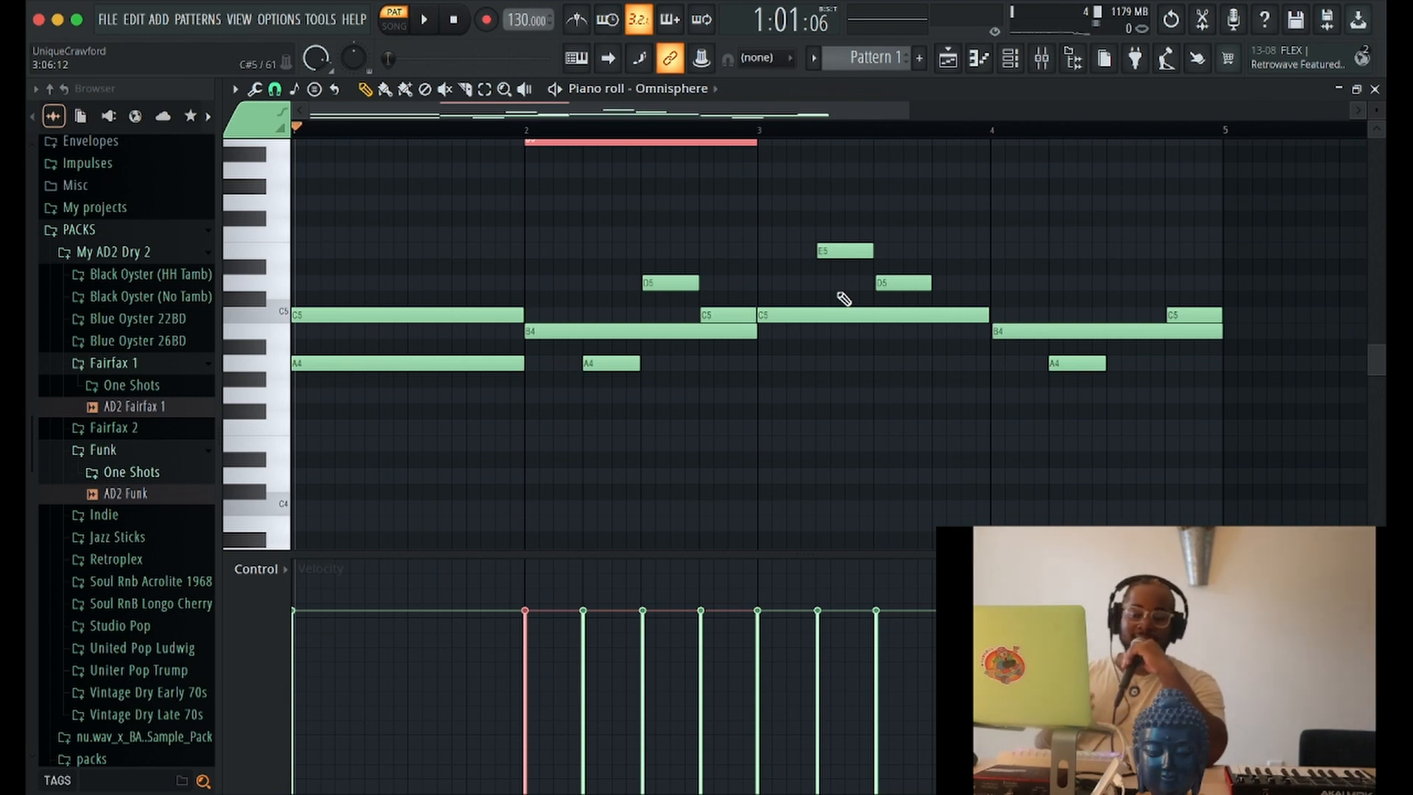
scroll(810, 303, up, 3)
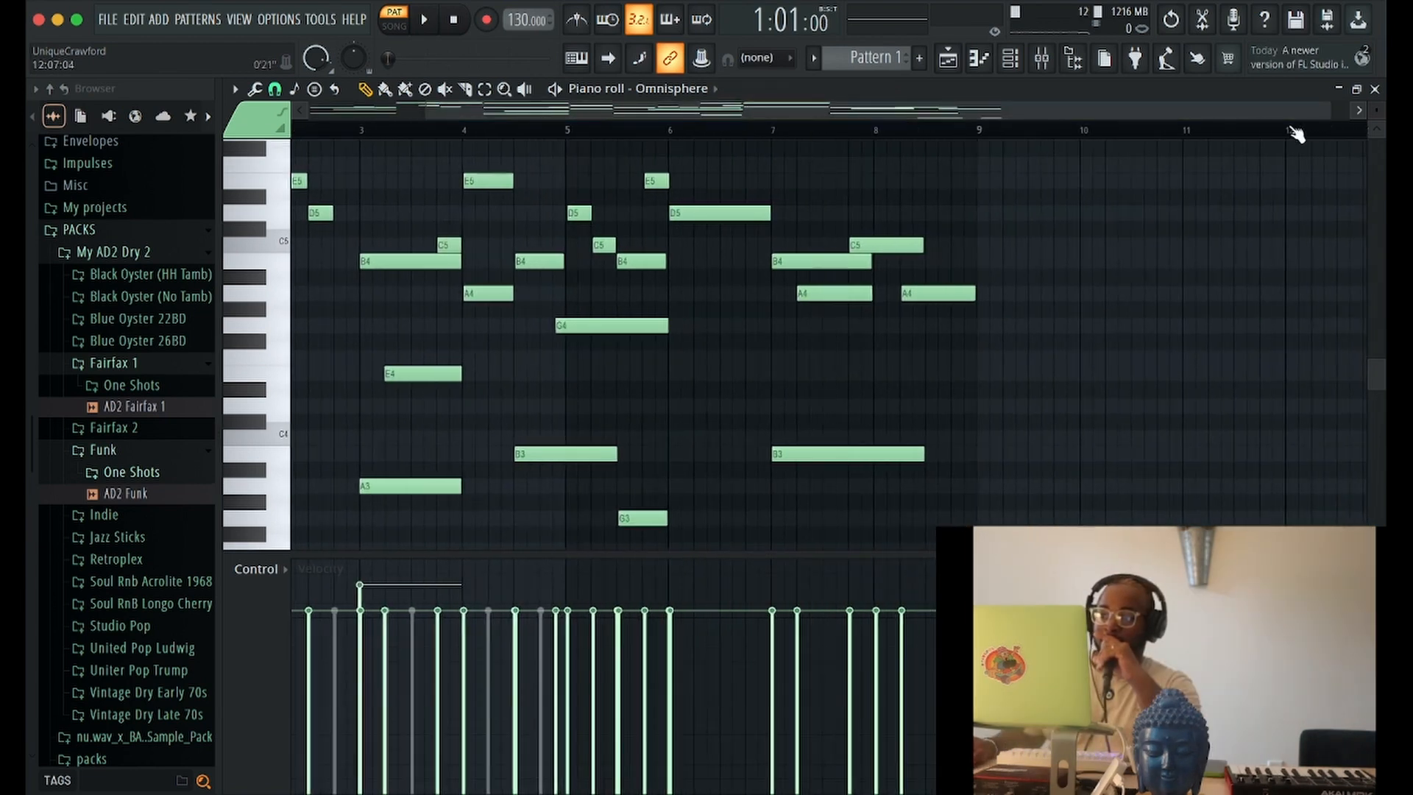
Step: Examine the eight-bar Omnisphere melody across its low and high octaves, then minimize the piano roll
drag(1243, 112, 752, 113)
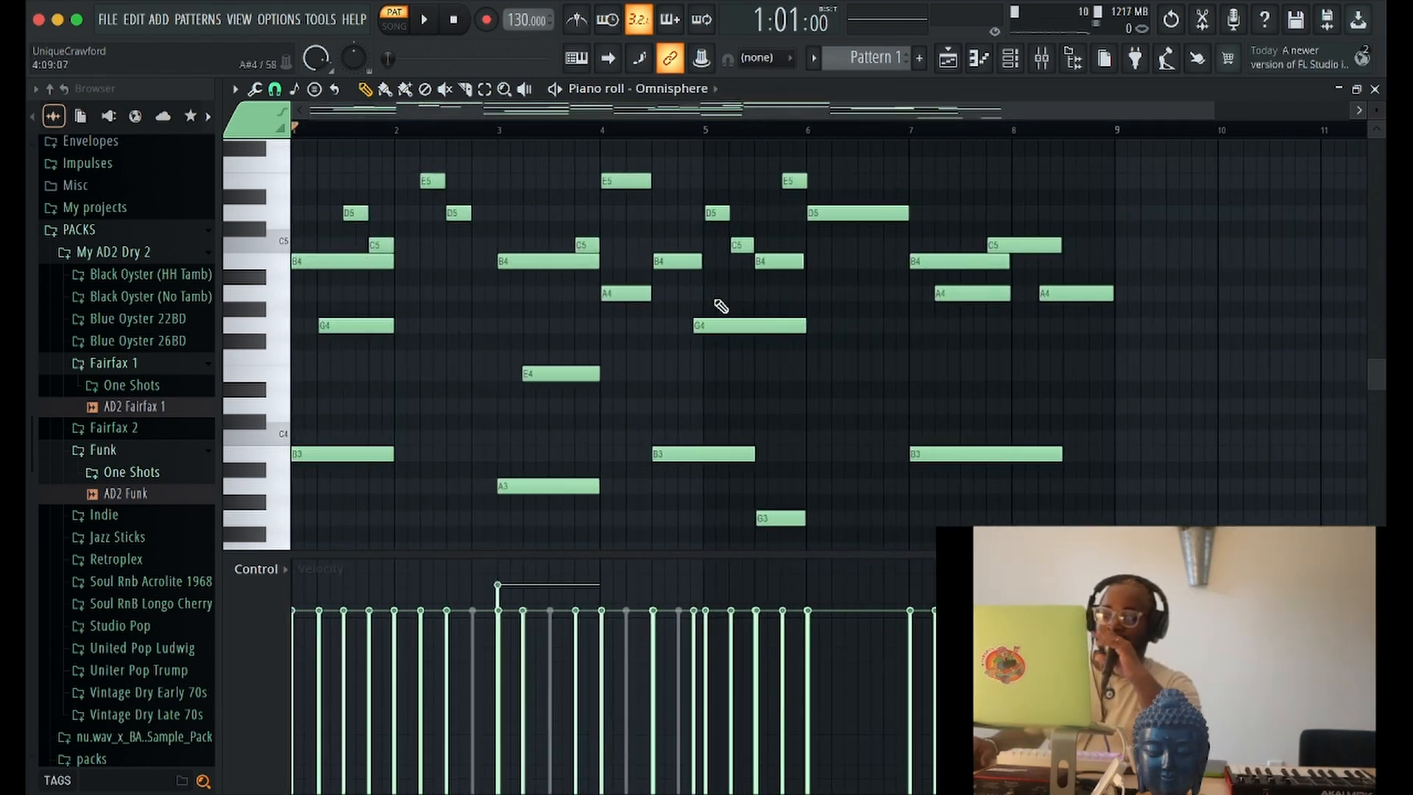
scroll(606, 265, down, 3)
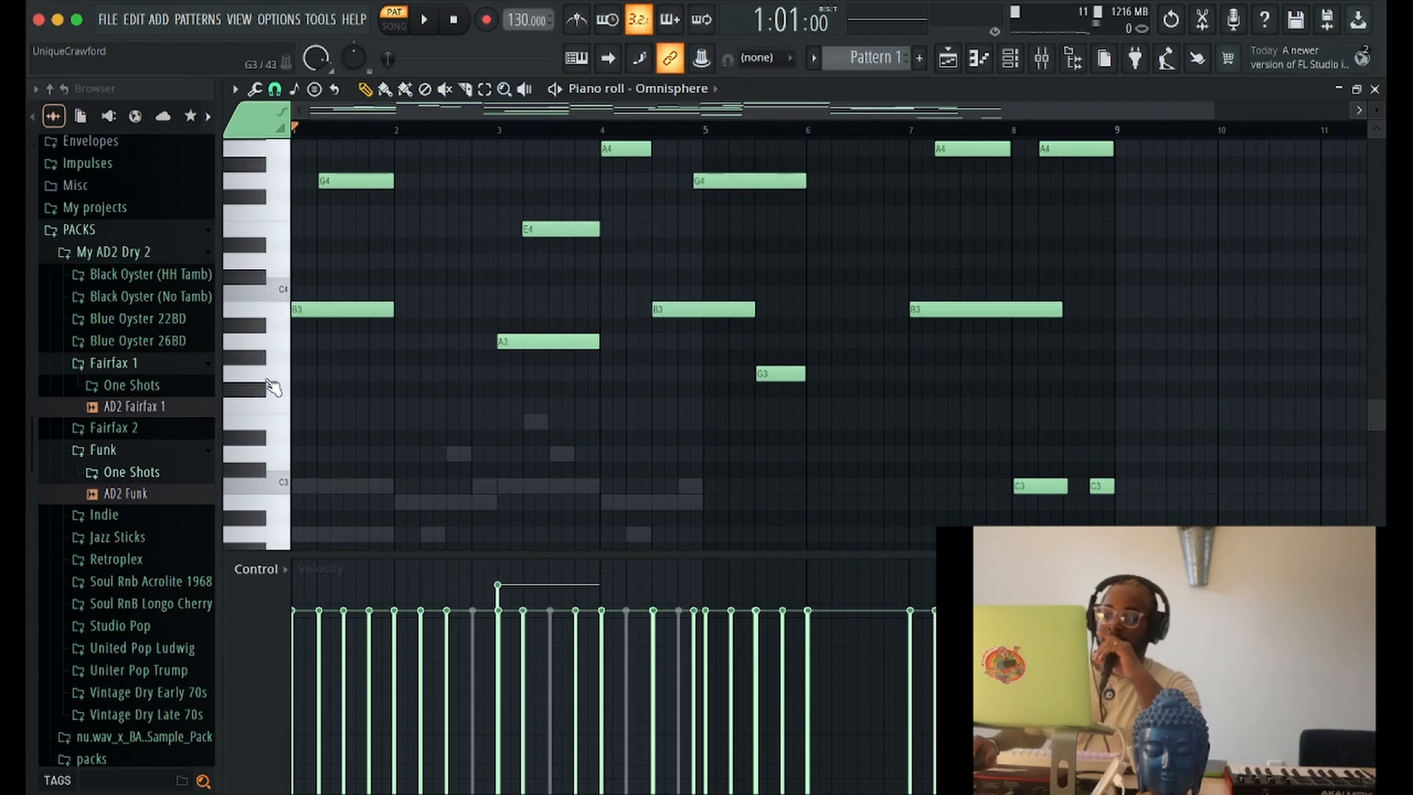
scroll(361, 353, down, 2)
scroll(357, 339, up, 7)
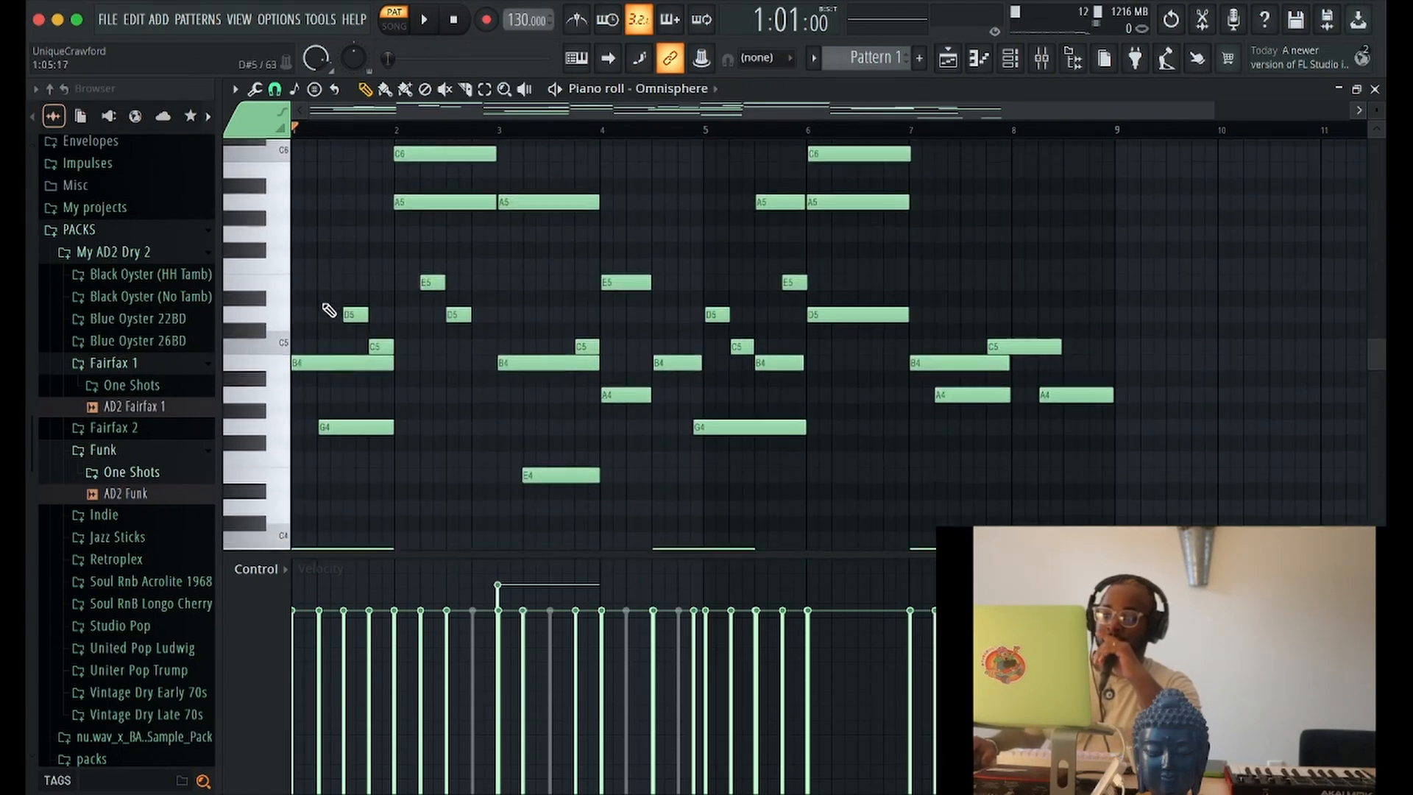
scroll(324, 306, down, 6)
scroll(315, 309, up, 2)
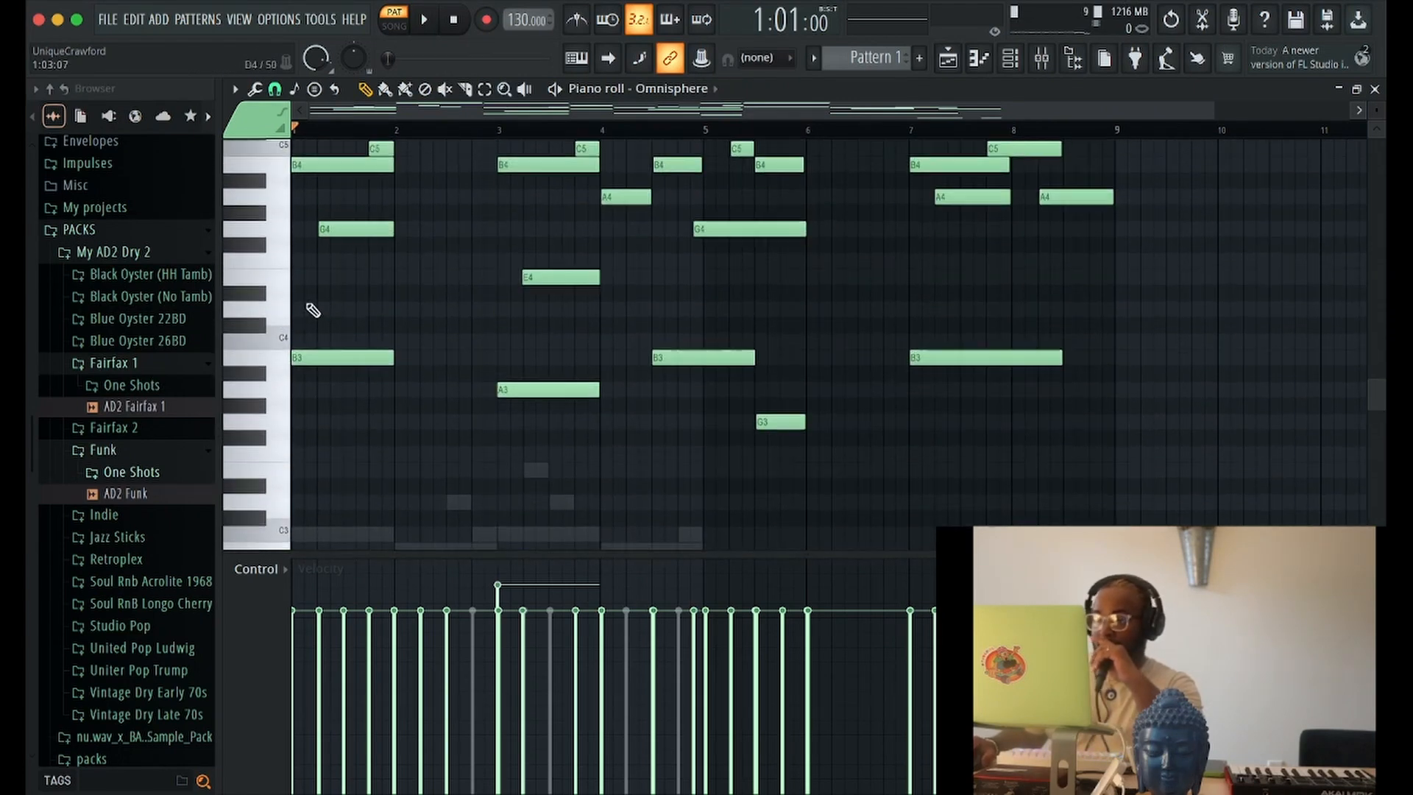
scroll(306, 313, up, 4)
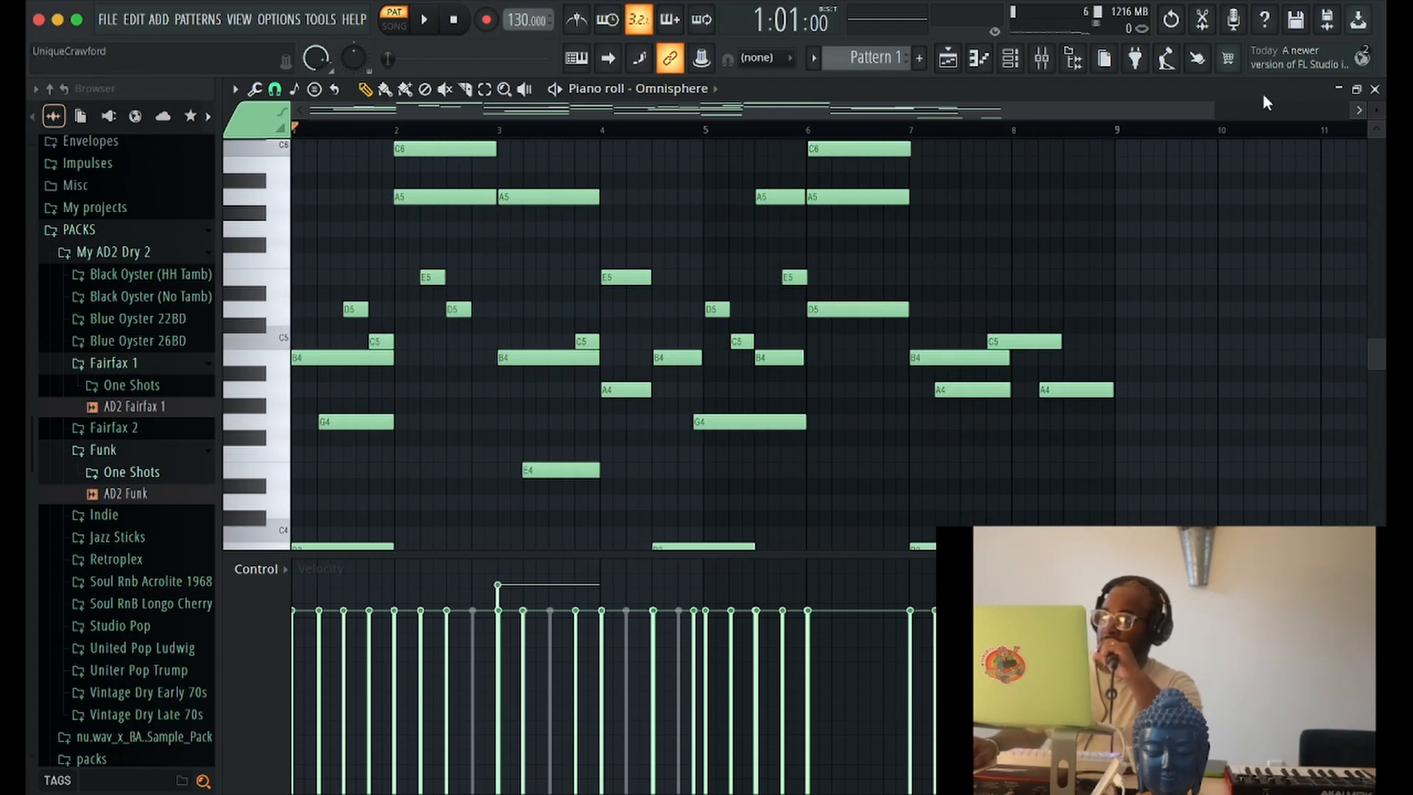
click(1339, 90)
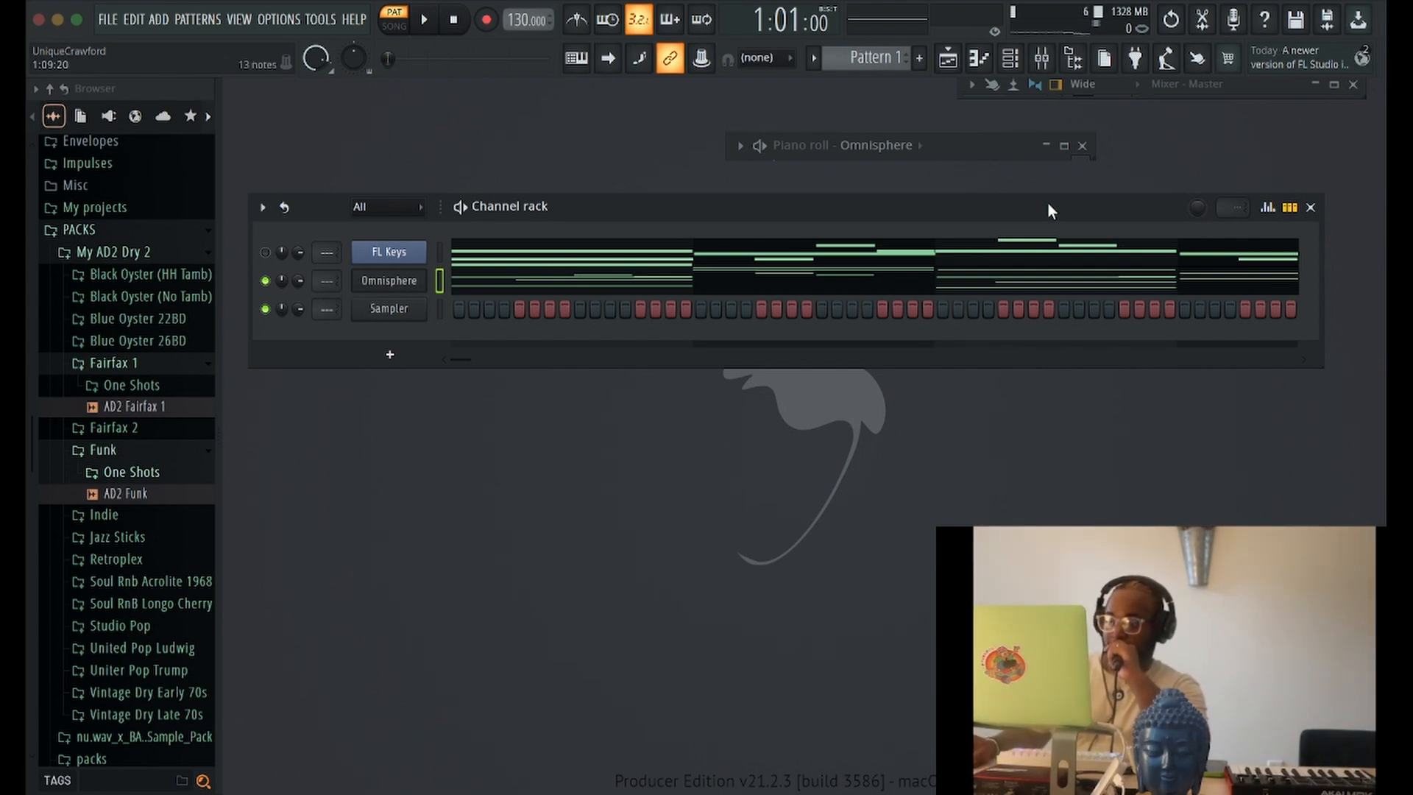
Step: Play Pattern 1 while viewing the maximized Omnisphere piano roll with all eight bars in view, then stop playback
key(space)
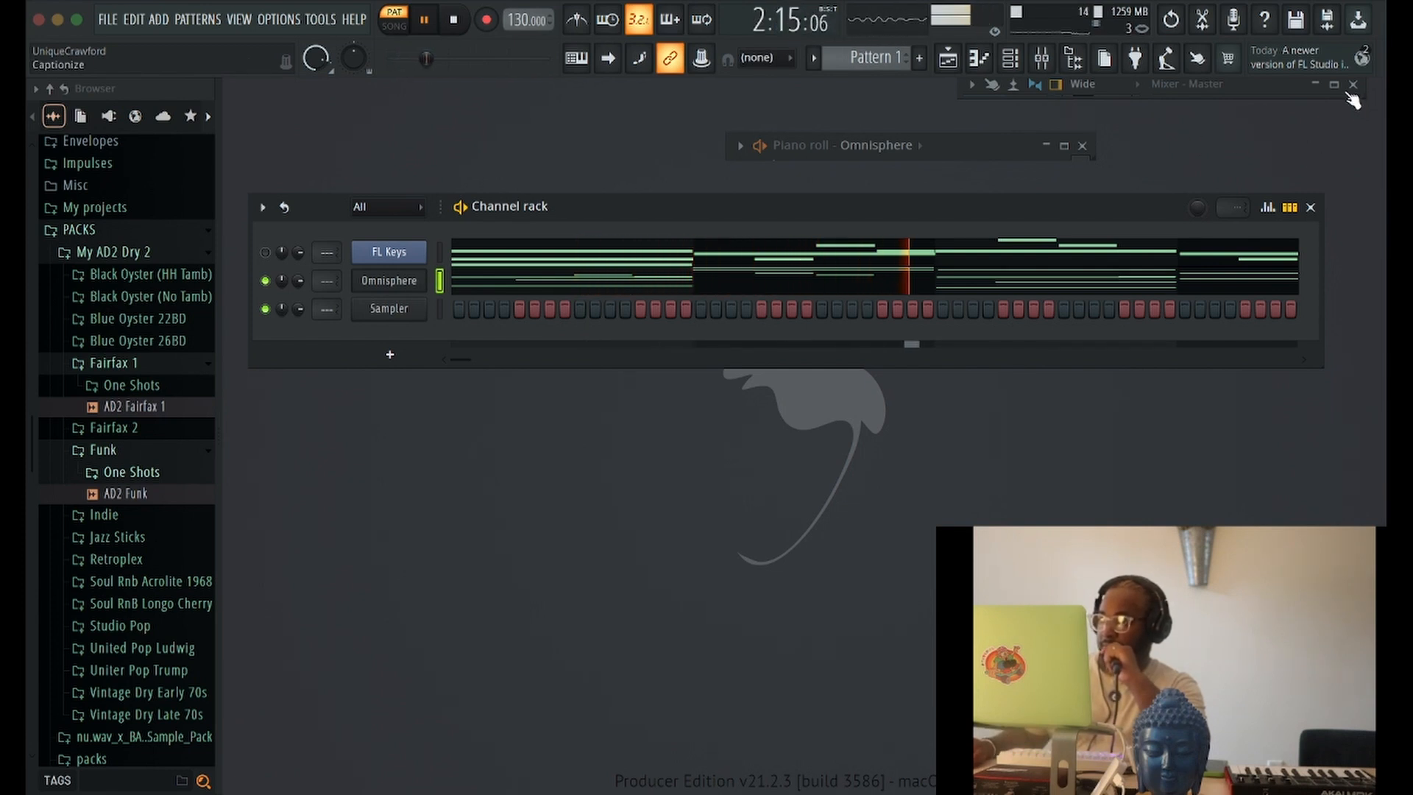
click(1067, 147)
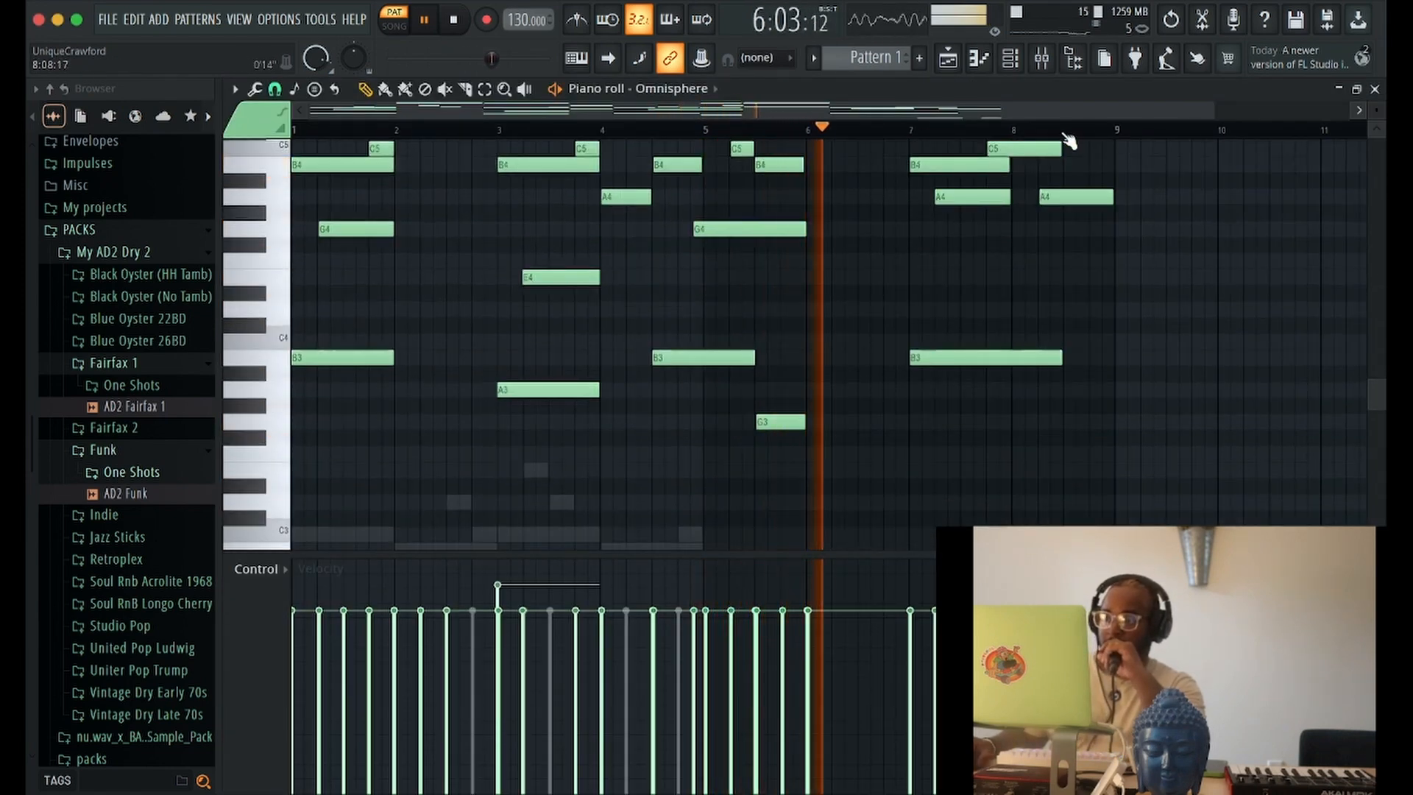
drag(1212, 110, 1317, 119)
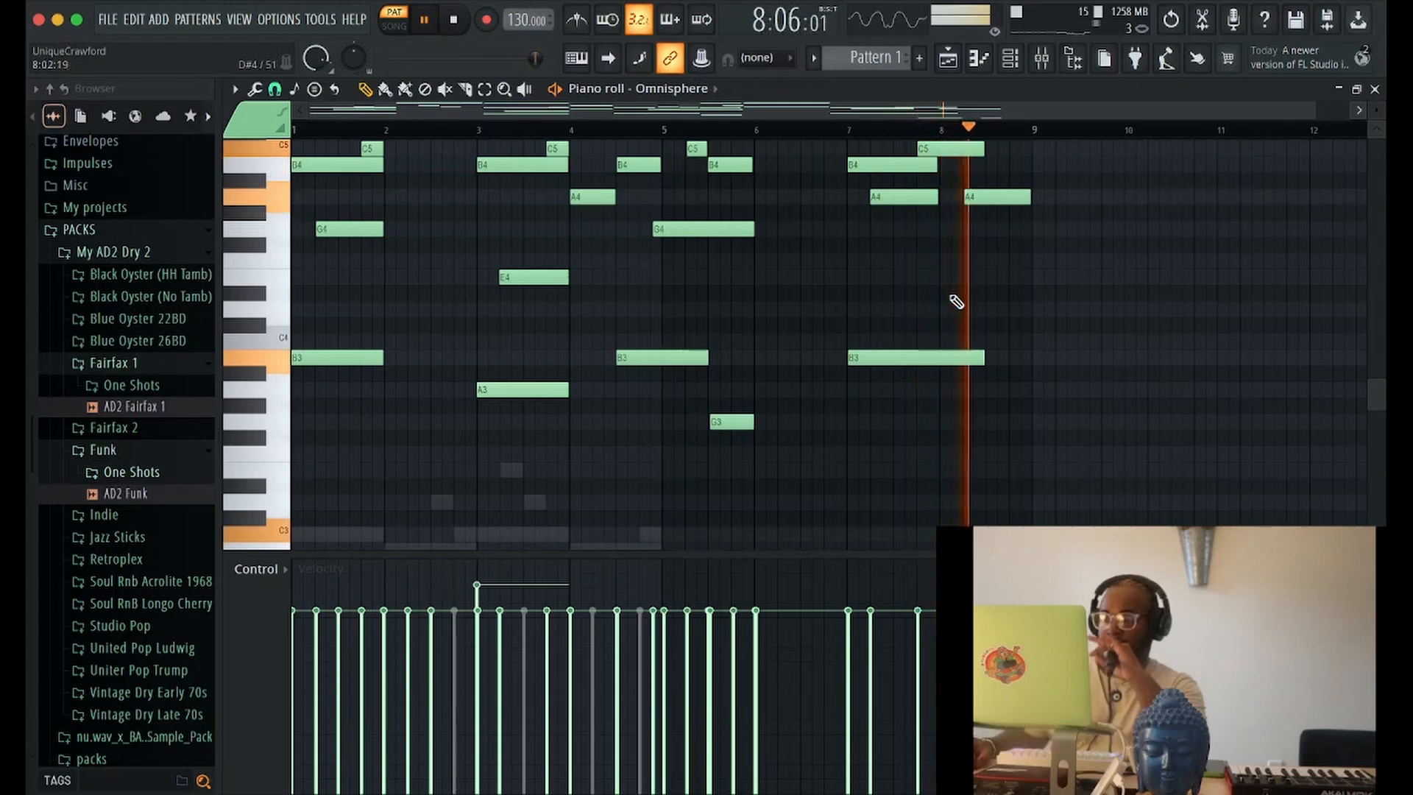
click(426, 22)
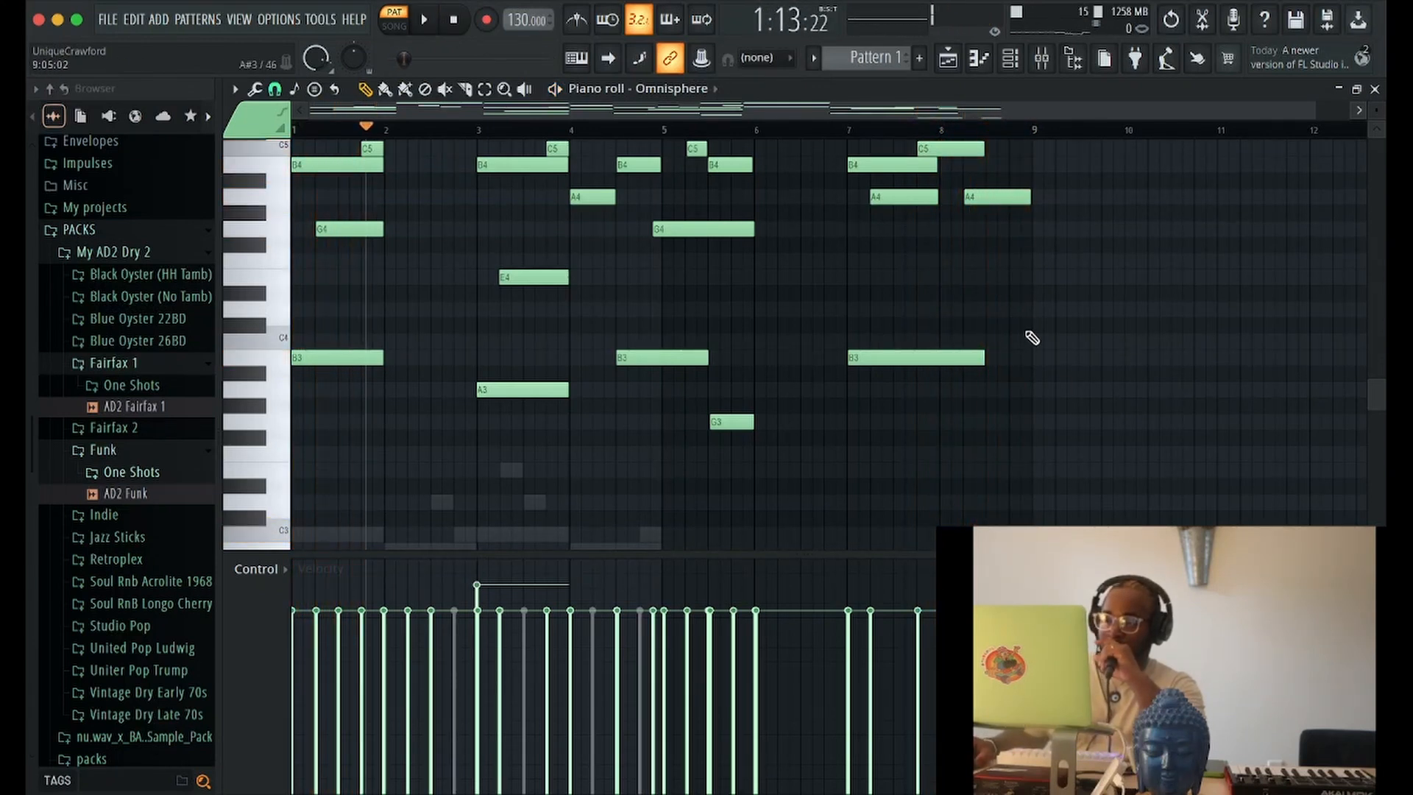
Step: Replay the Omnisphere pattern to follow its upper and lower notes, then stop and review the note layout
scroll(1028, 317, up, 3)
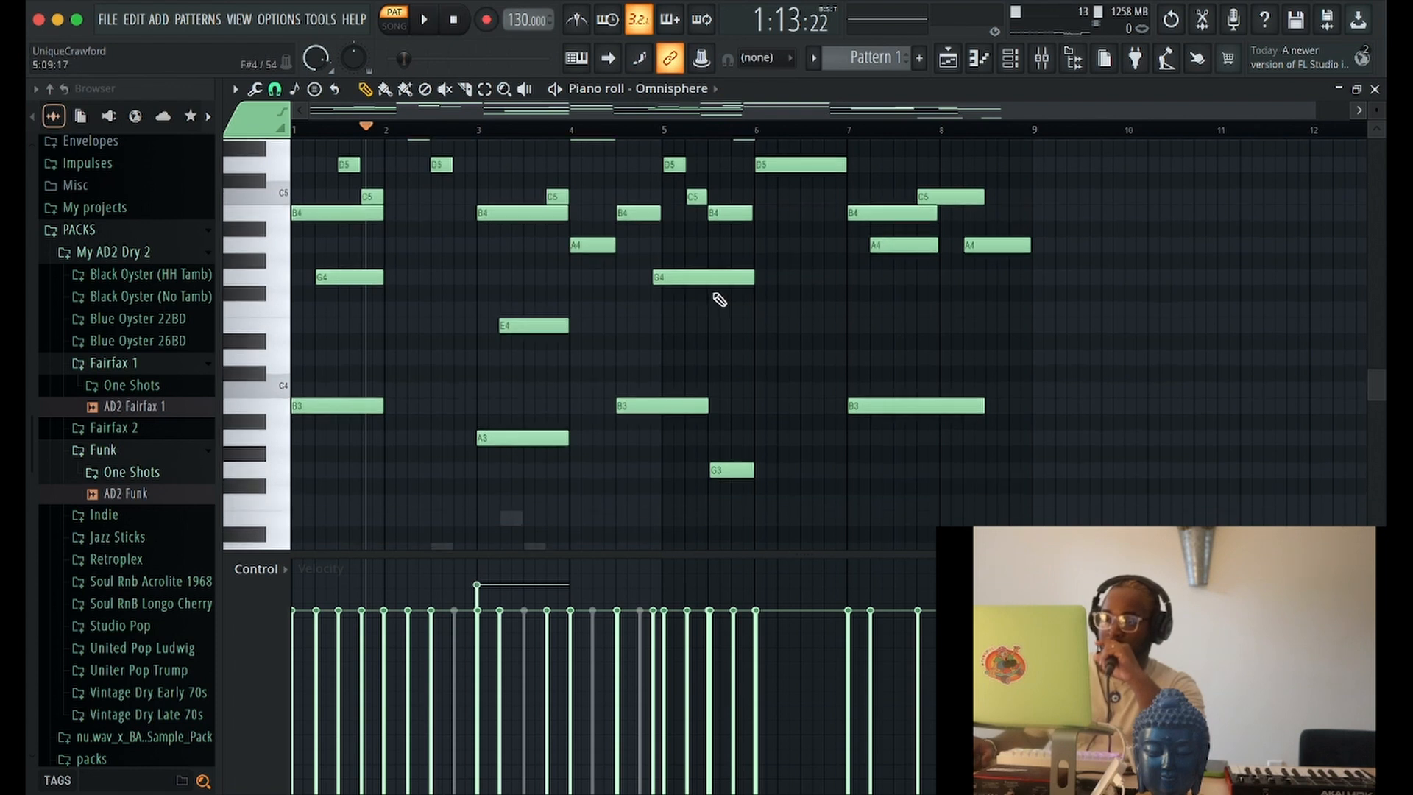
key(space)
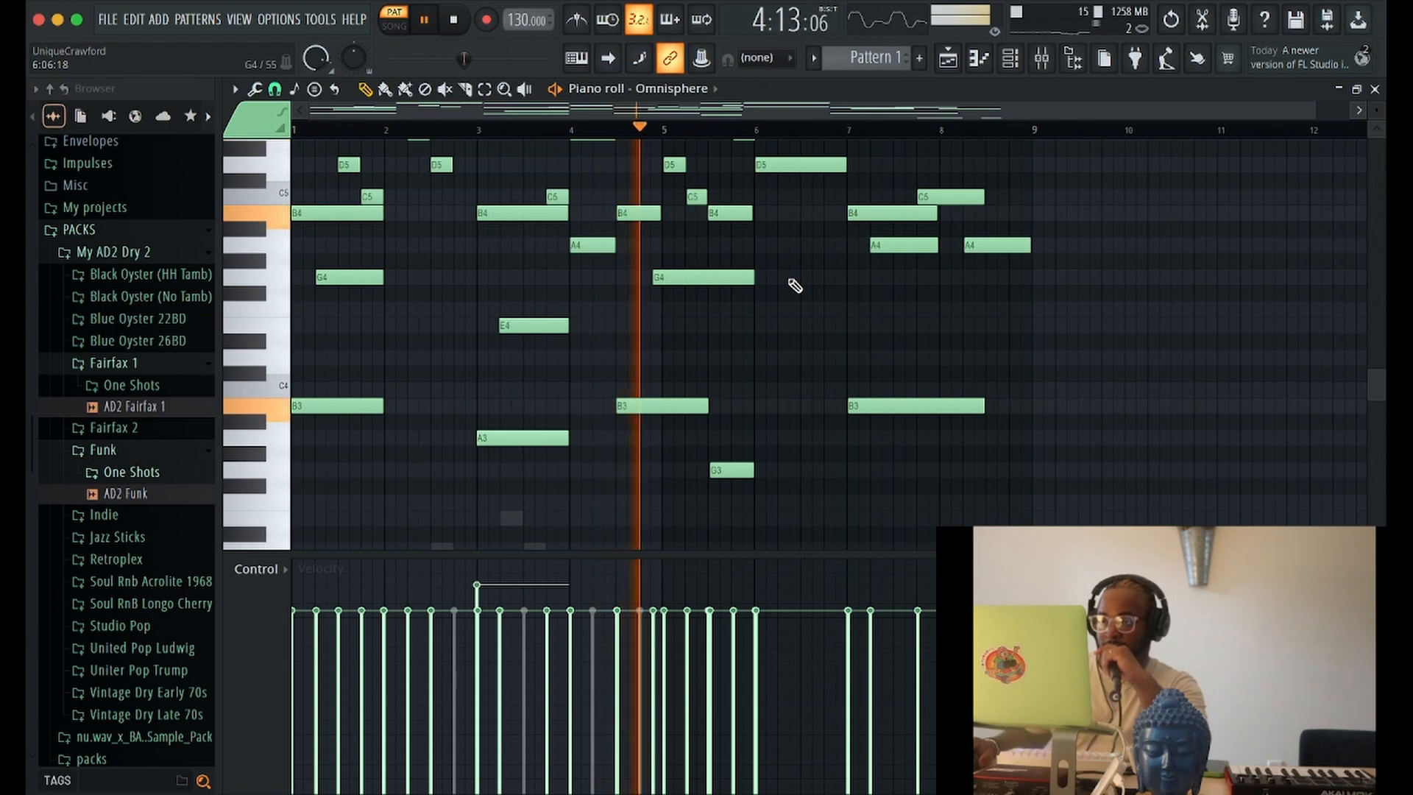
scroll(795, 285, down, 3)
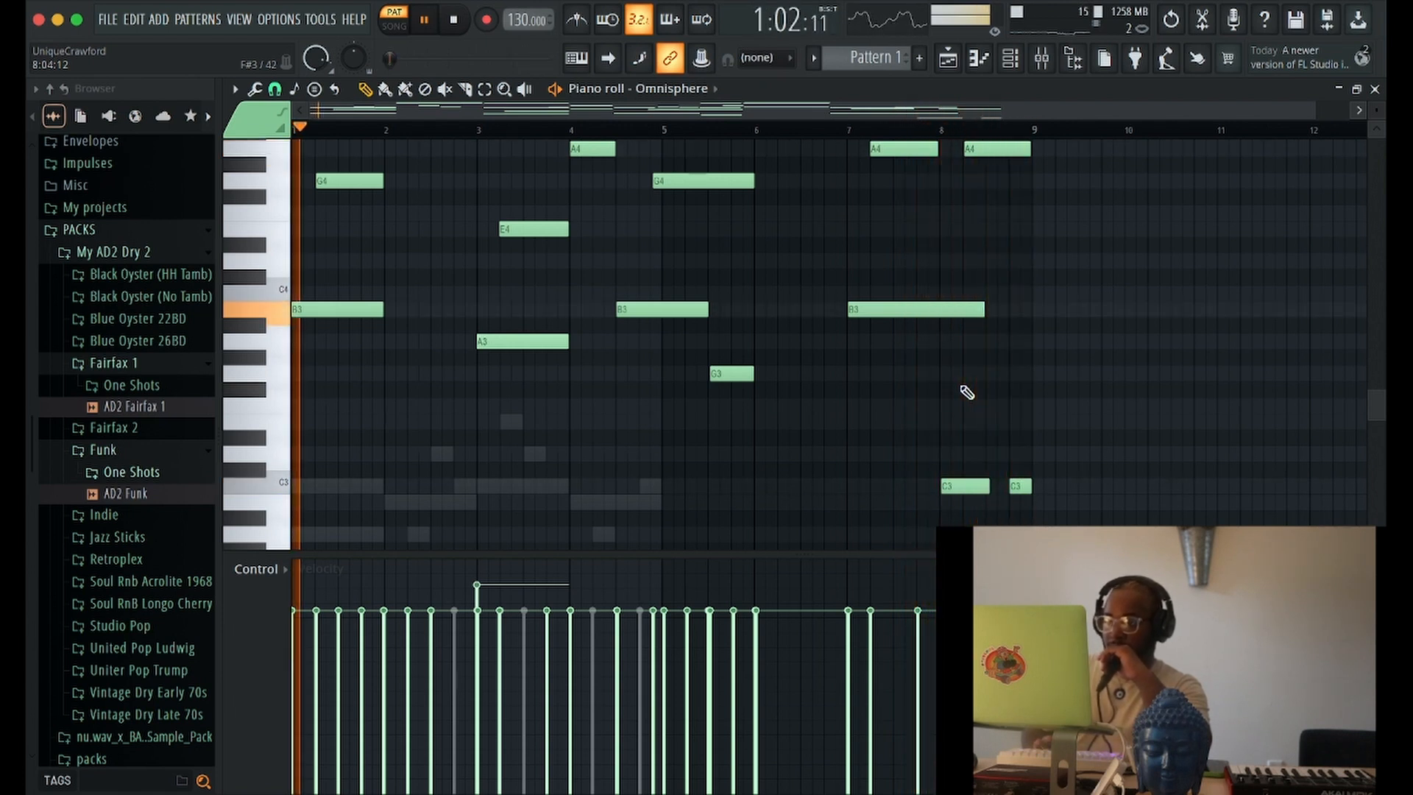
key(space)
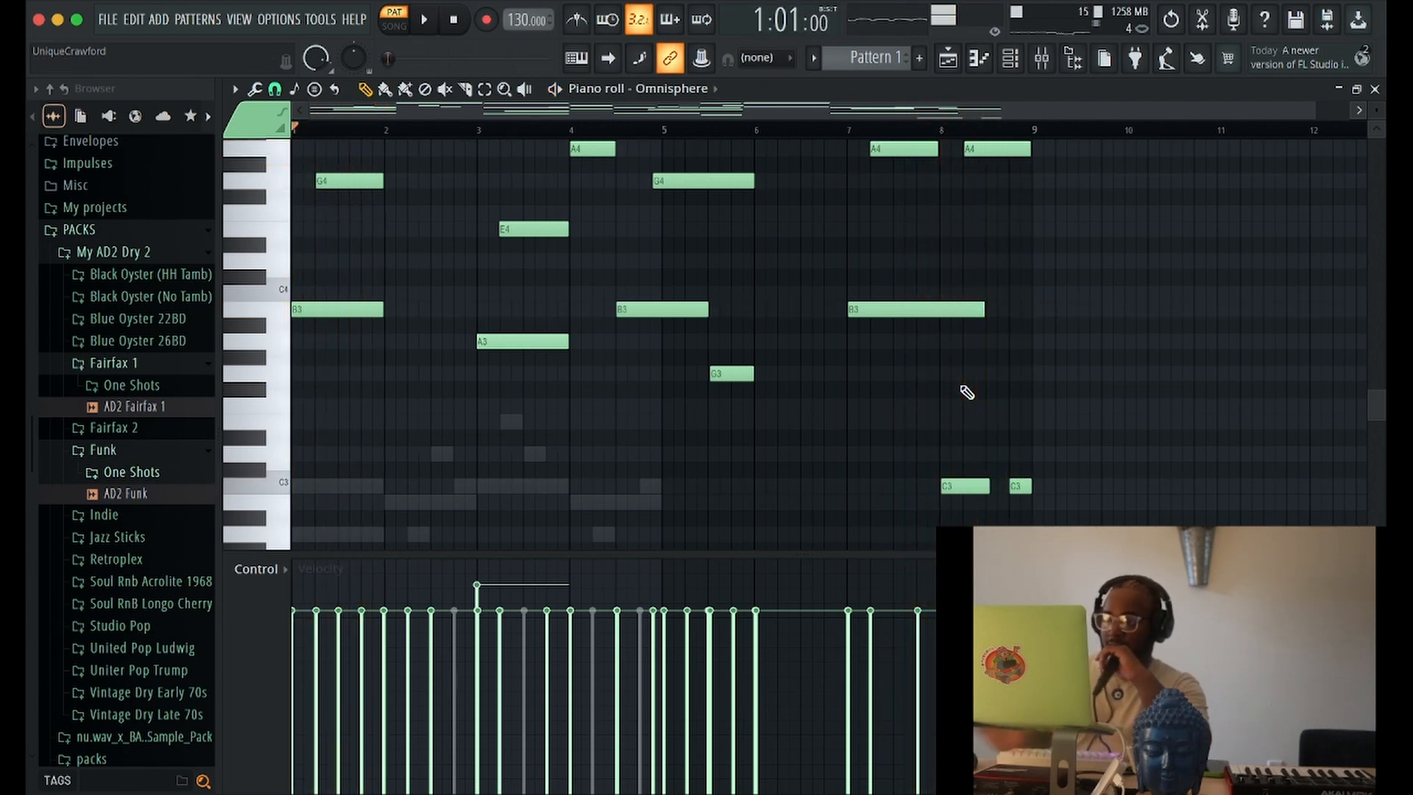
scroll(966, 393, up, 5)
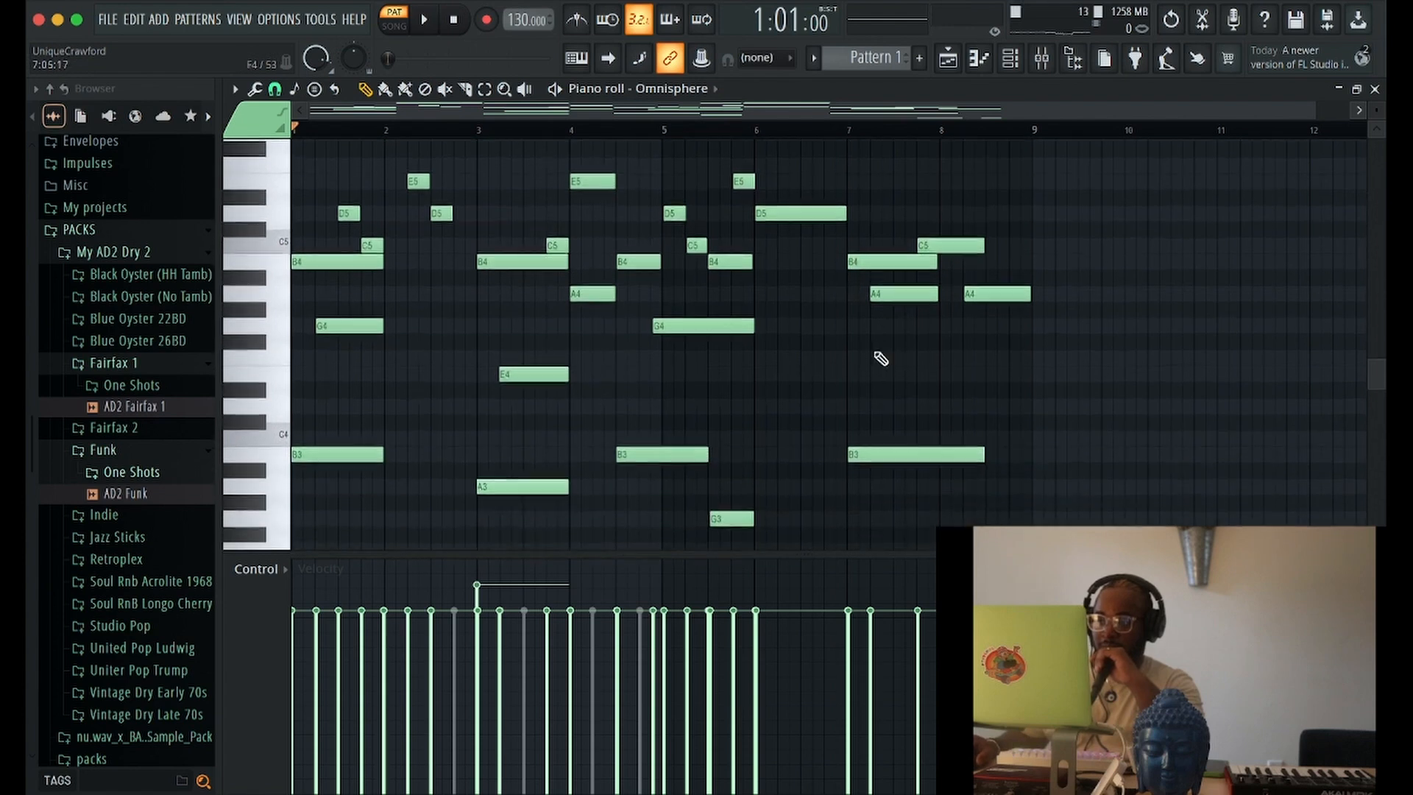
scroll(874, 335, down, 3)
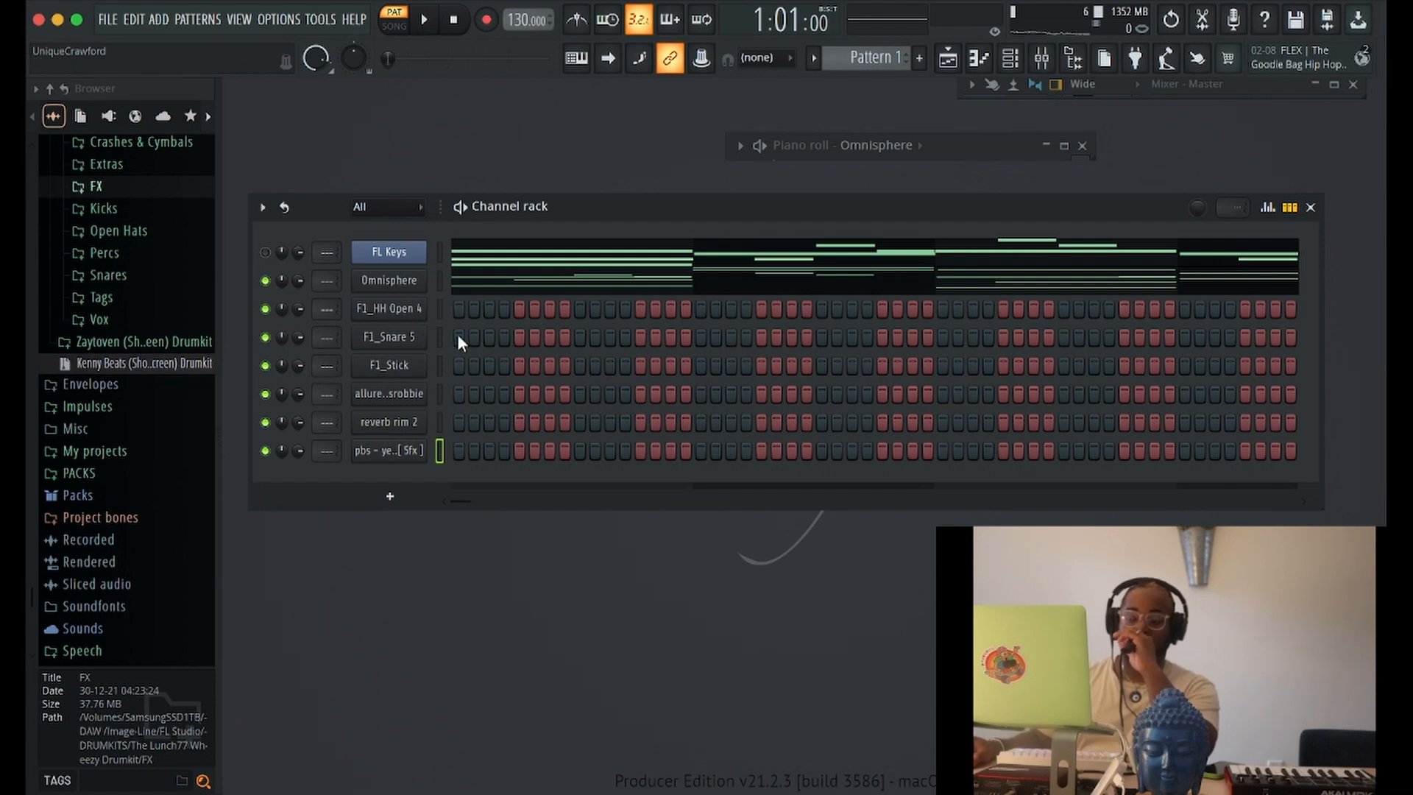
Step: Audition the F1_HH Open 4 sample and close its sampler, then open and audition the allure kick sample
click(406, 312)
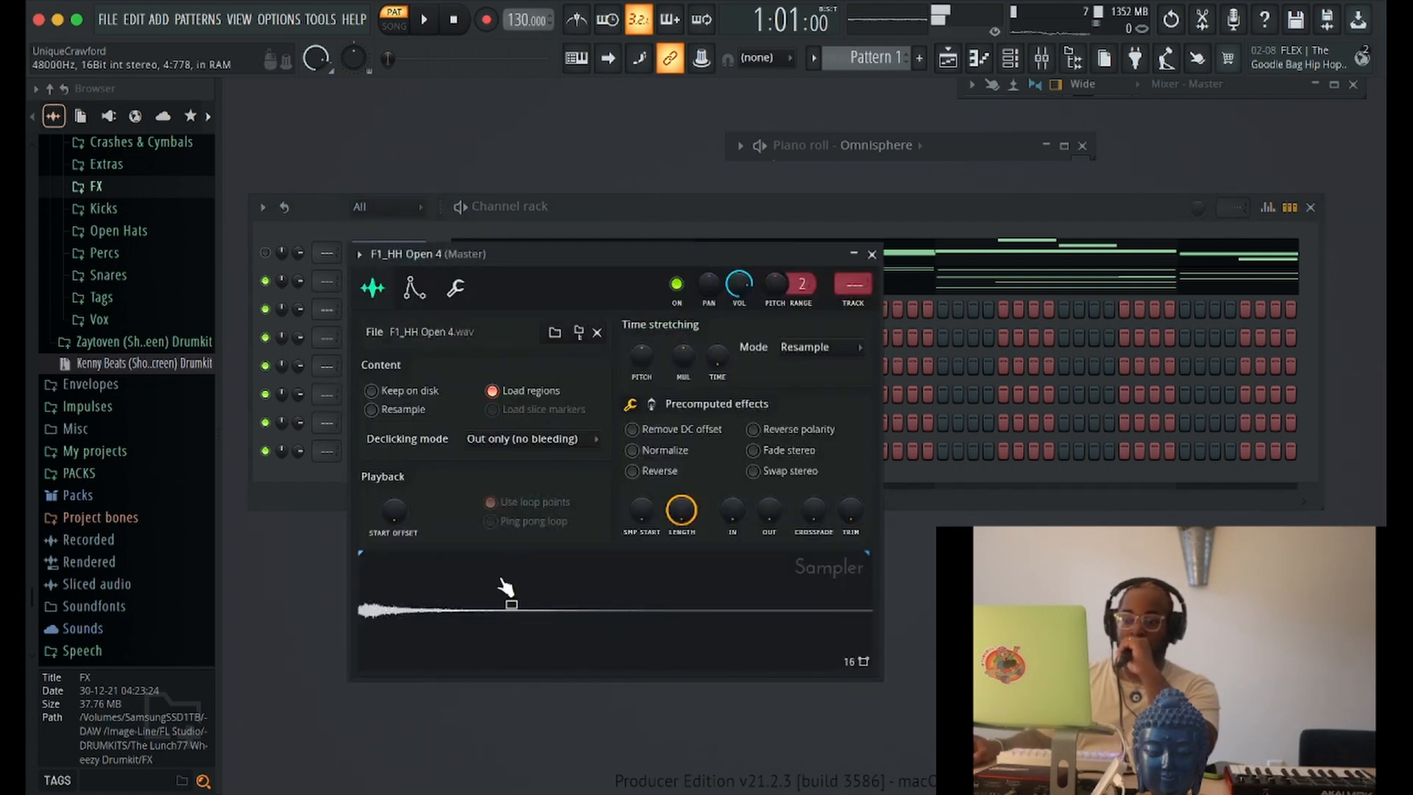
click(872, 254)
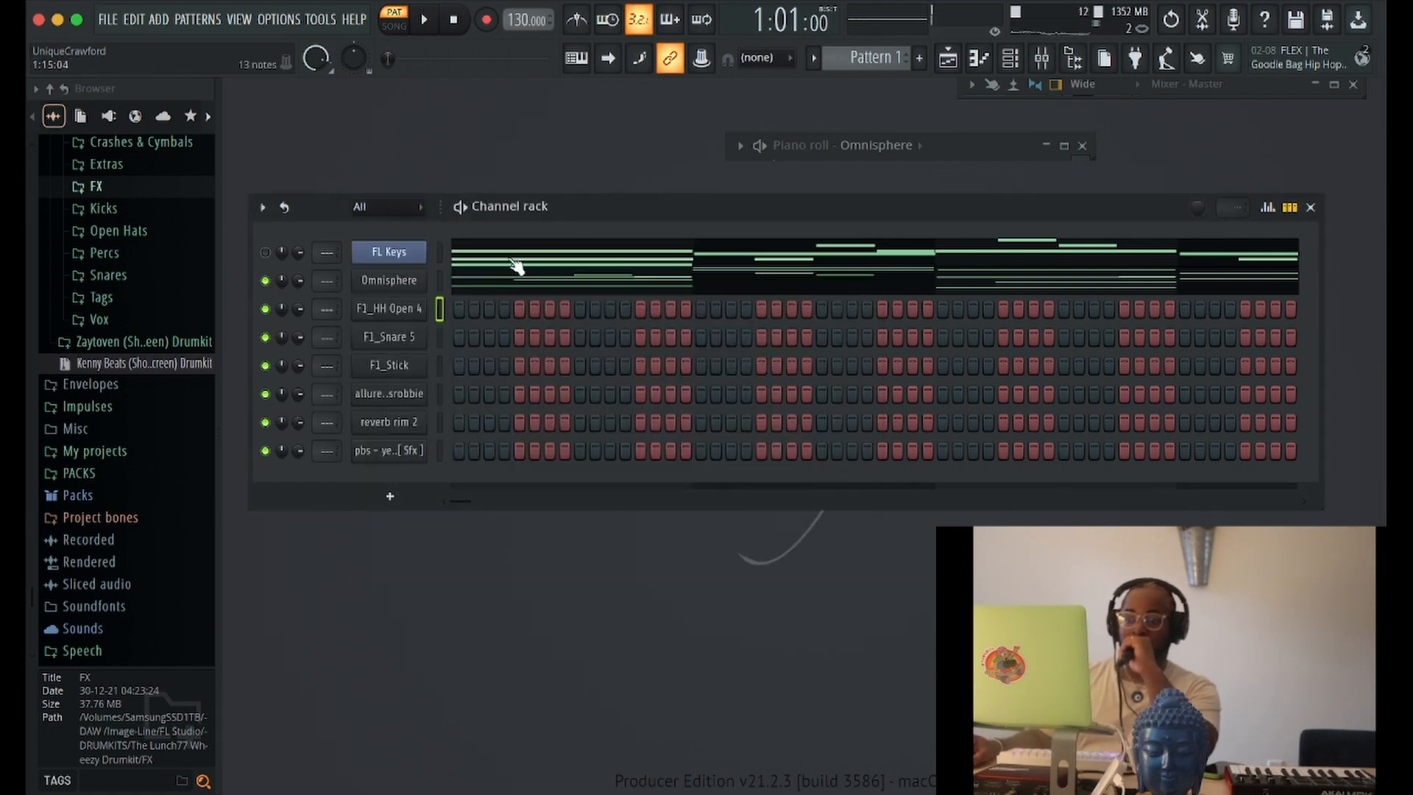
click(401, 394)
click(419, 559)
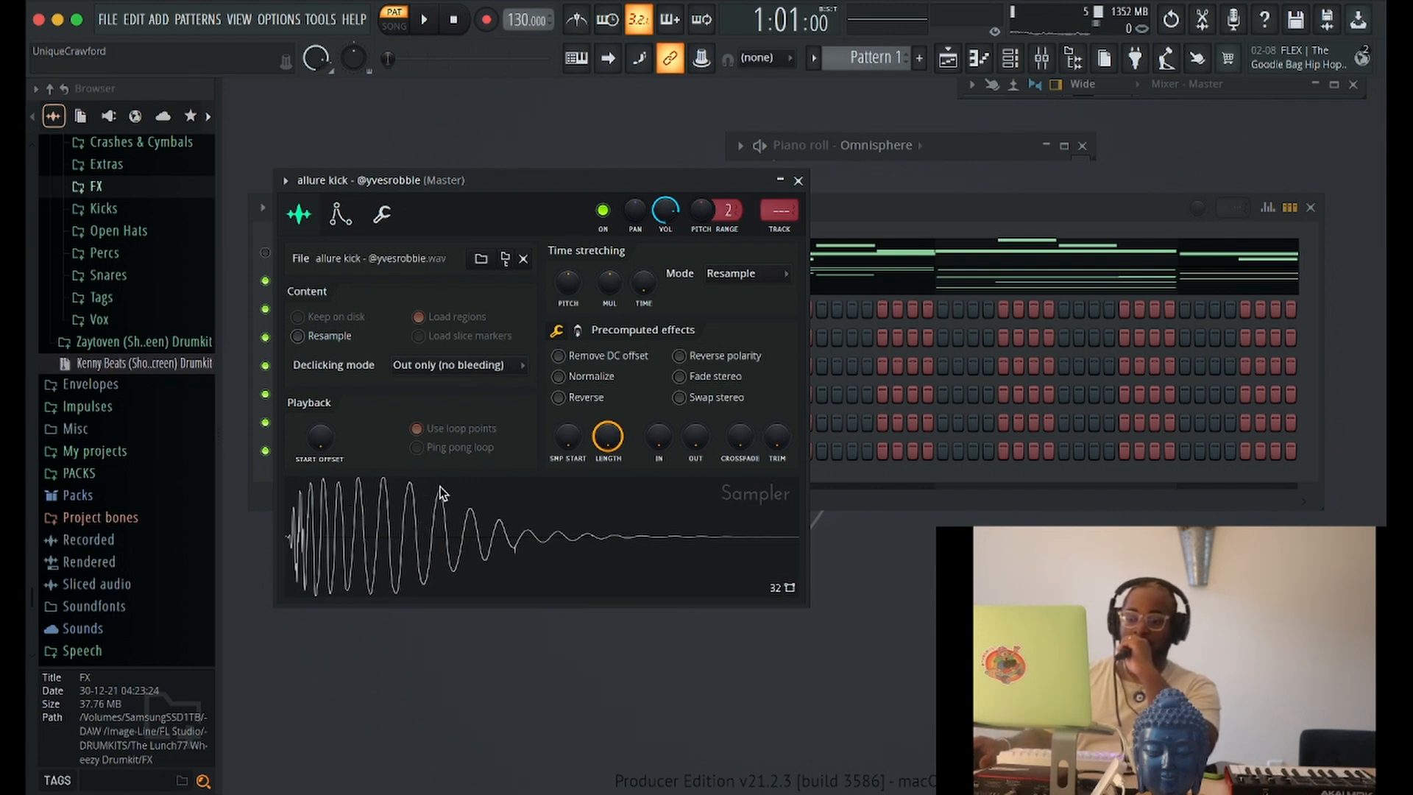
Step: Load the allure kick sample into Edison, select the whole waveform and detect its pitch regions
double_click(505, 577)
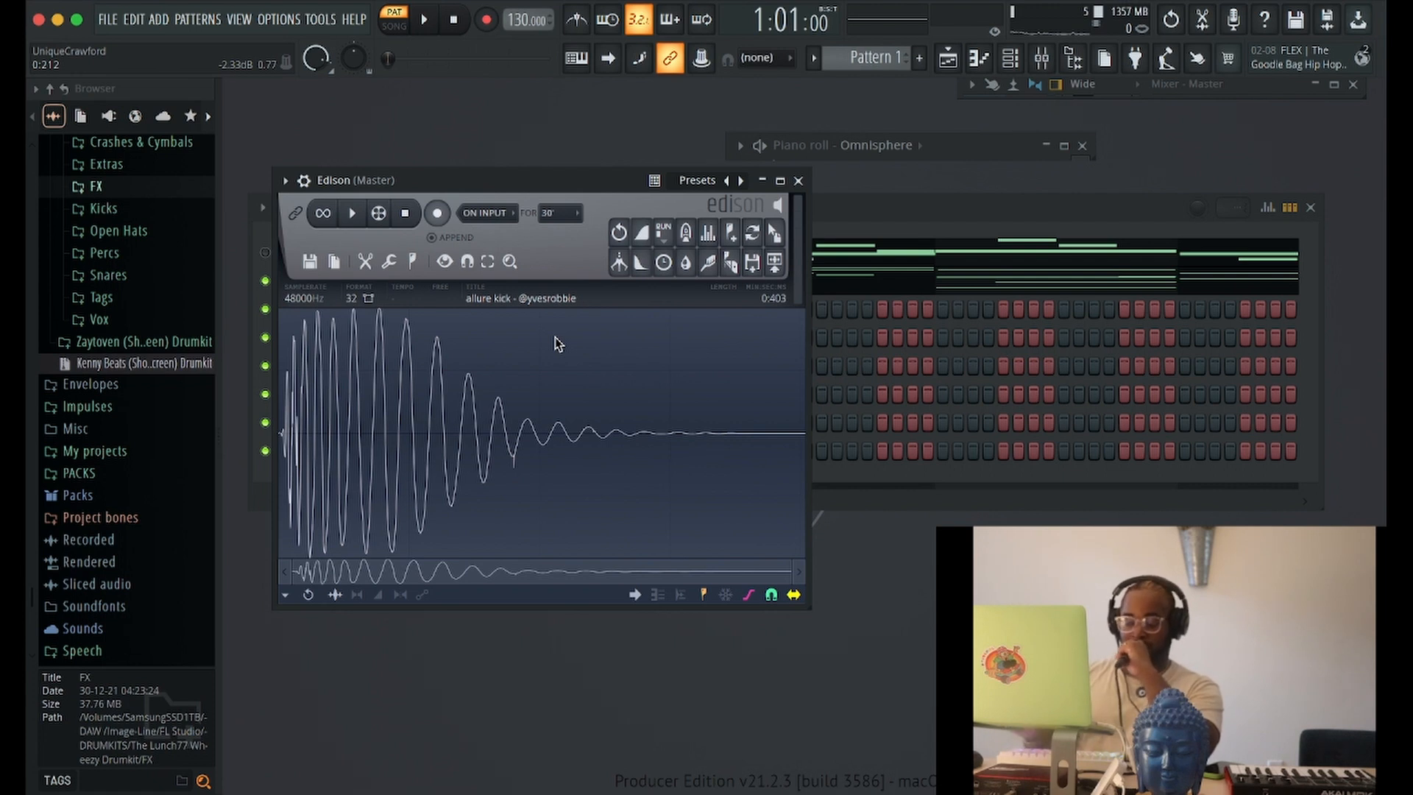
key(ctrl+a)
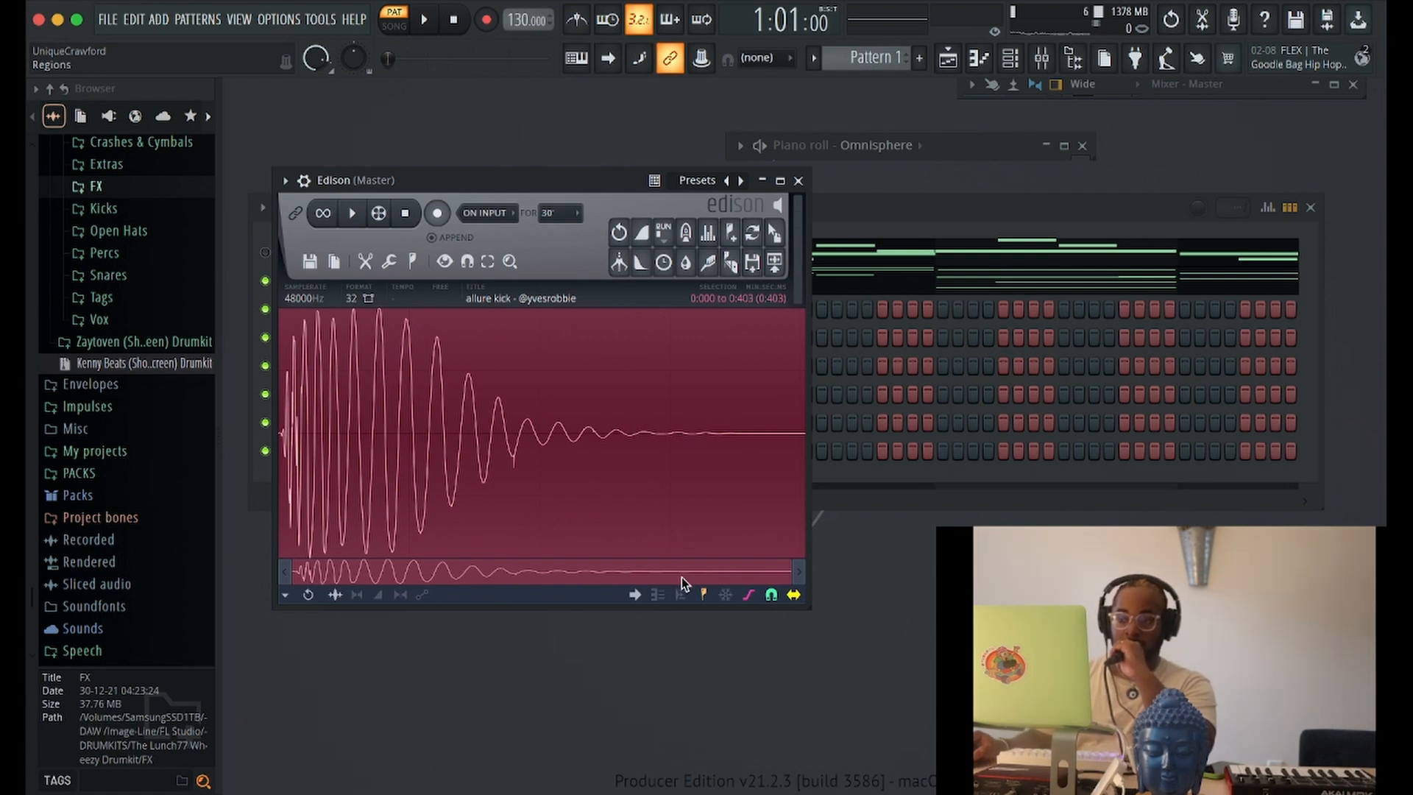
click(691, 672)
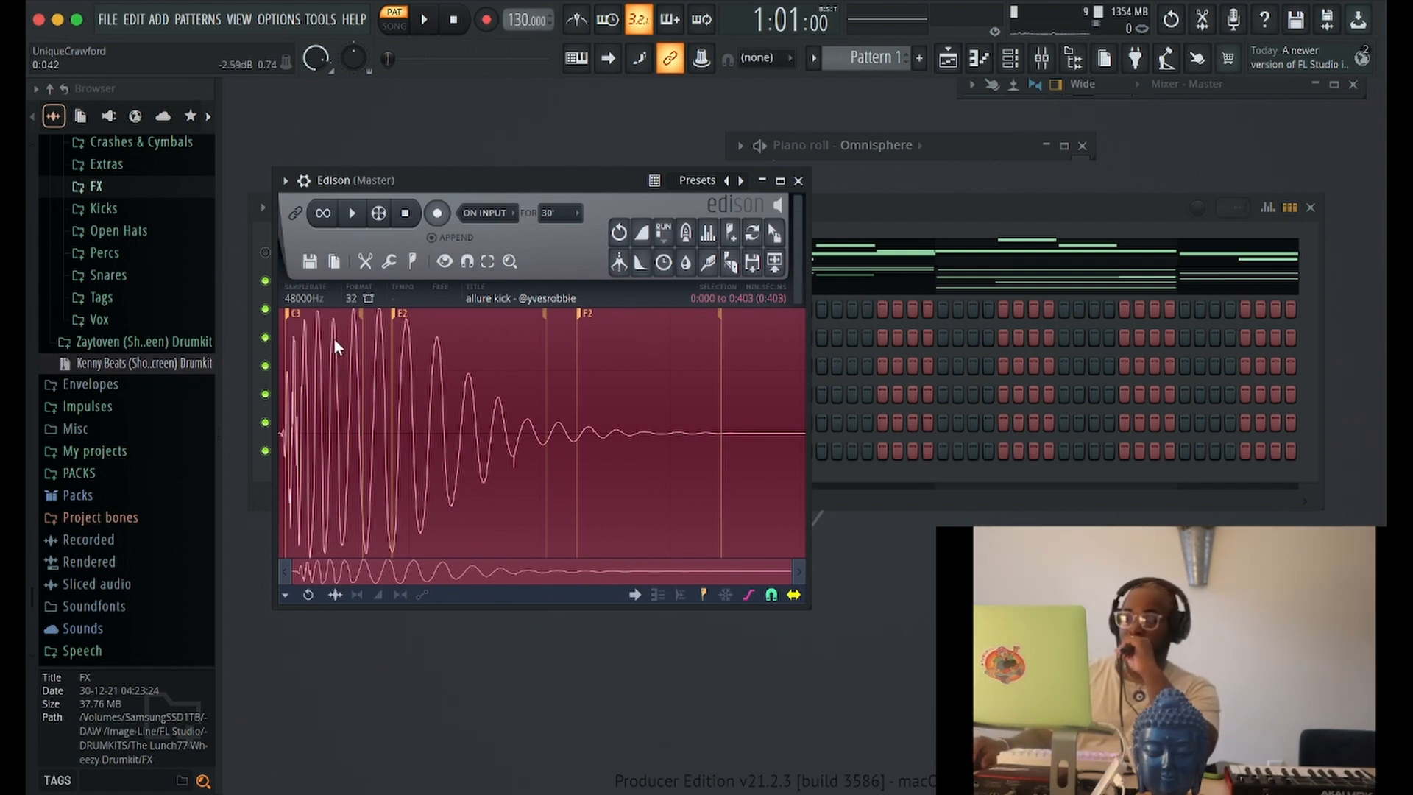
Step: Close Edison and set the allure kick sampler's root note to C3
click(799, 181)
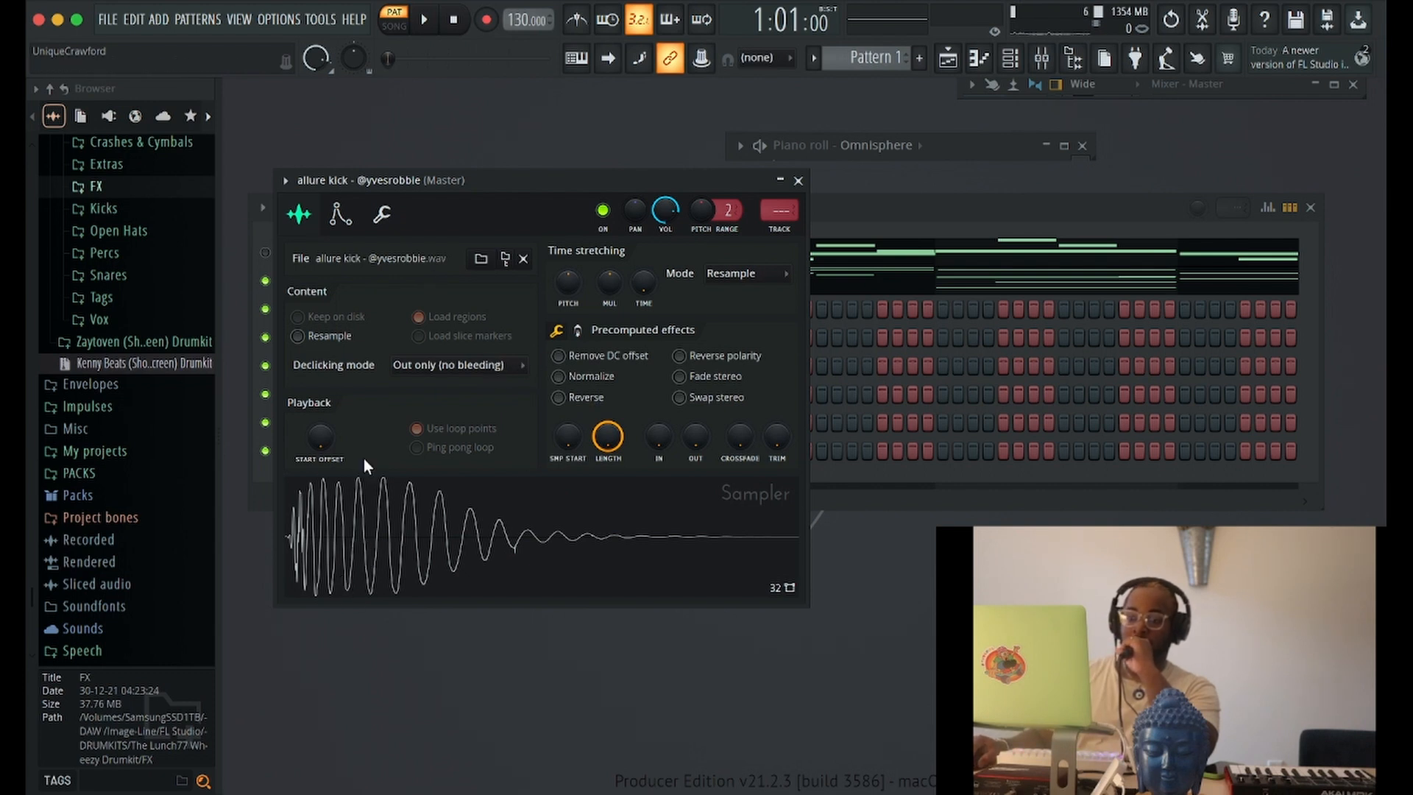
click(333, 214)
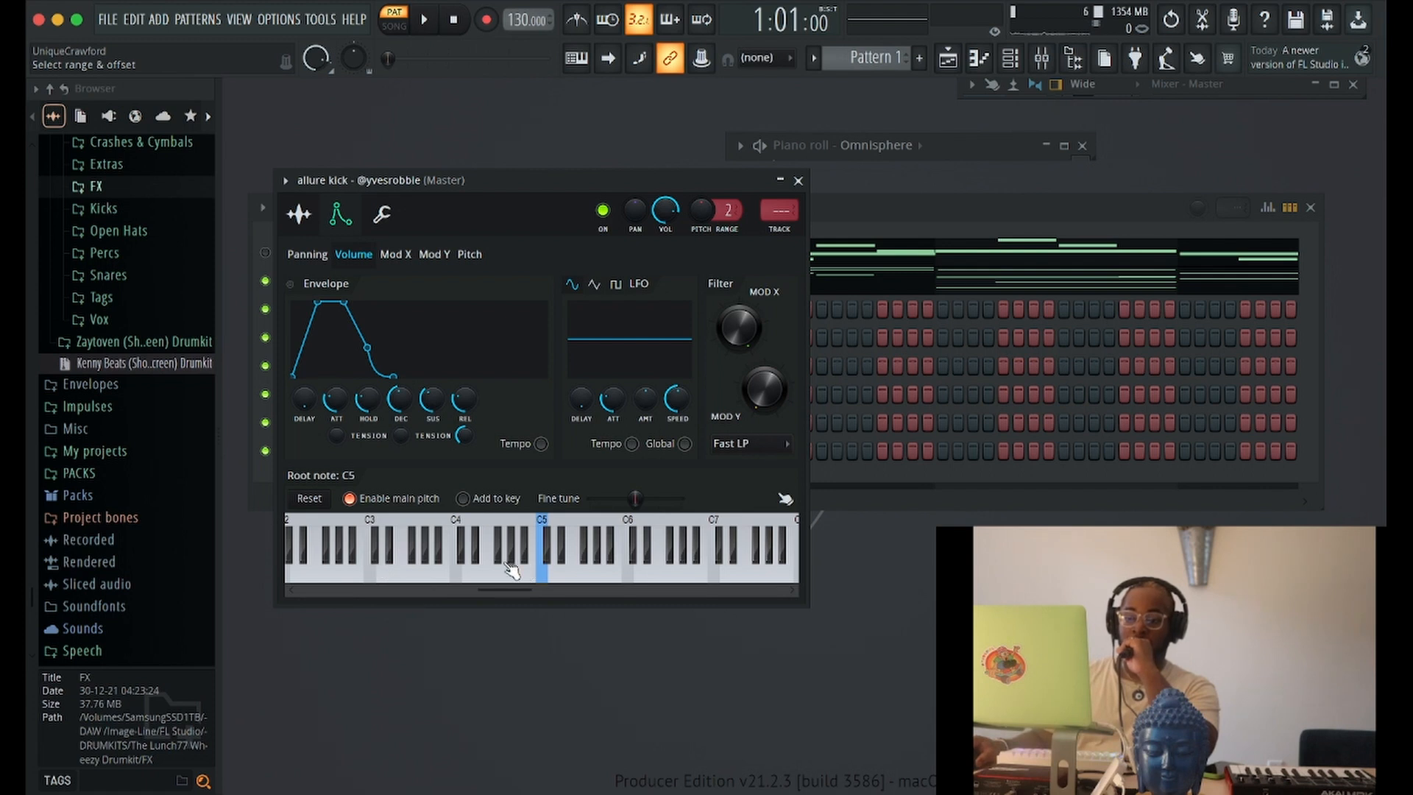
click(371, 574)
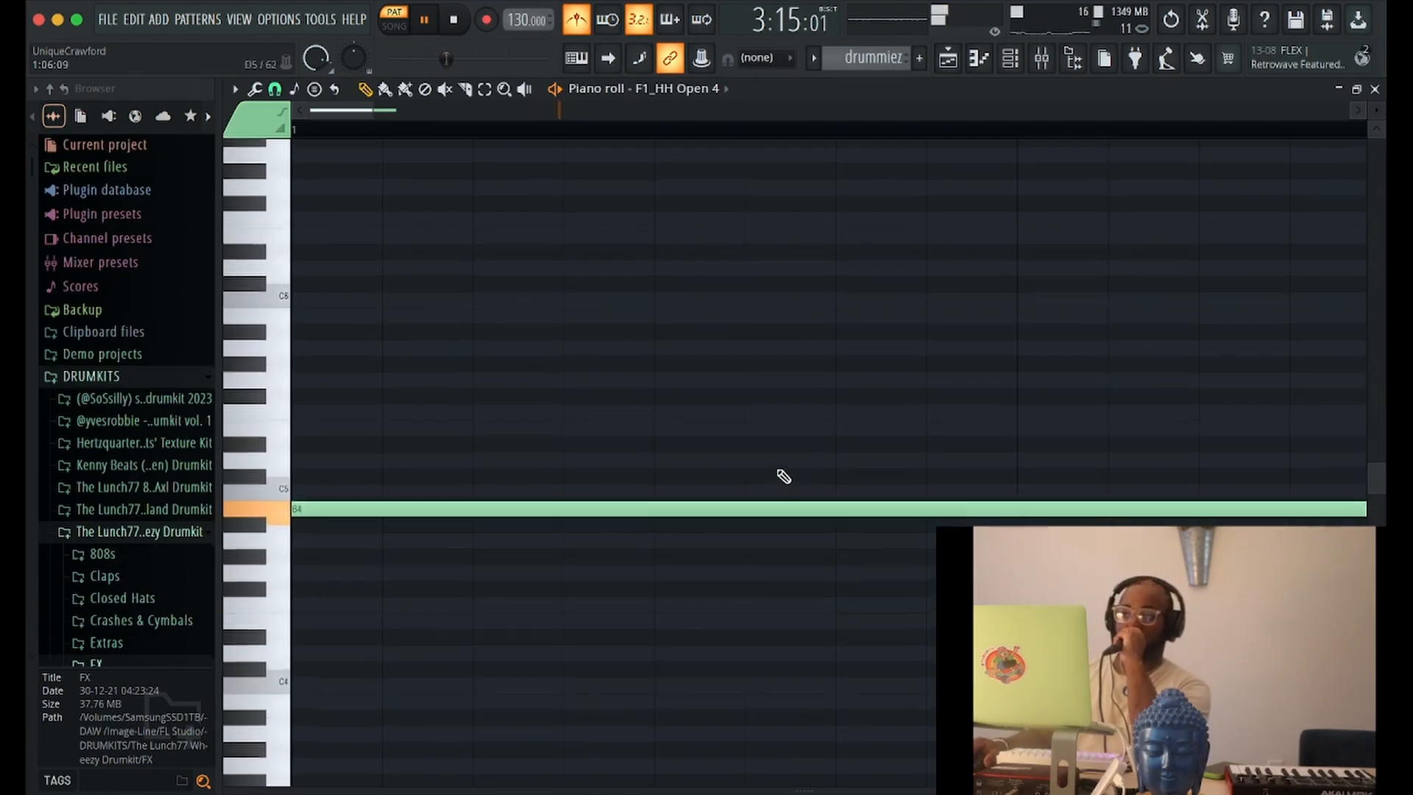
Step: Play the drummiez pattern from its beginning while viewing the F1_Stick notes in the piano roll, then halt playback
scroll(784, 476, up, 2)
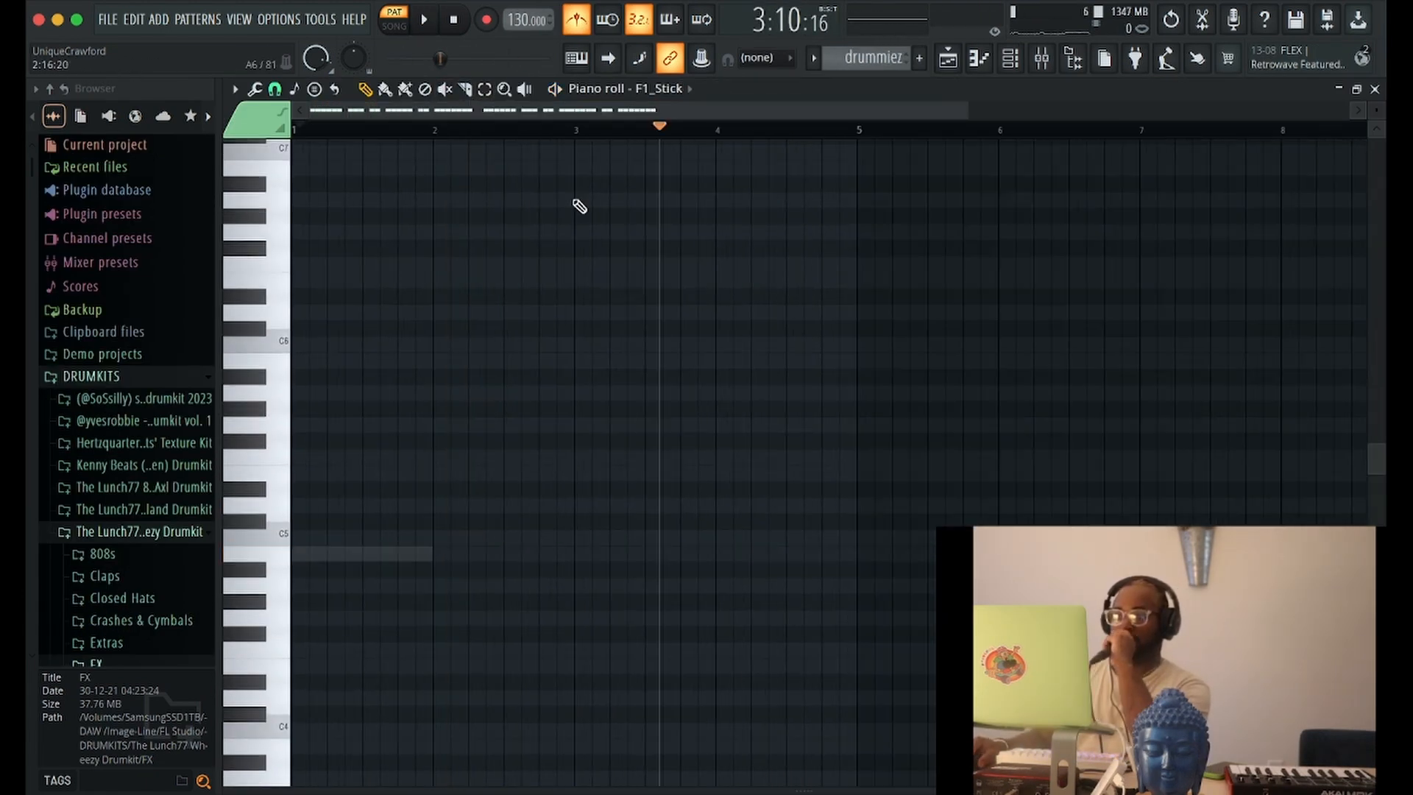
scroll(529, 243, down, 5)
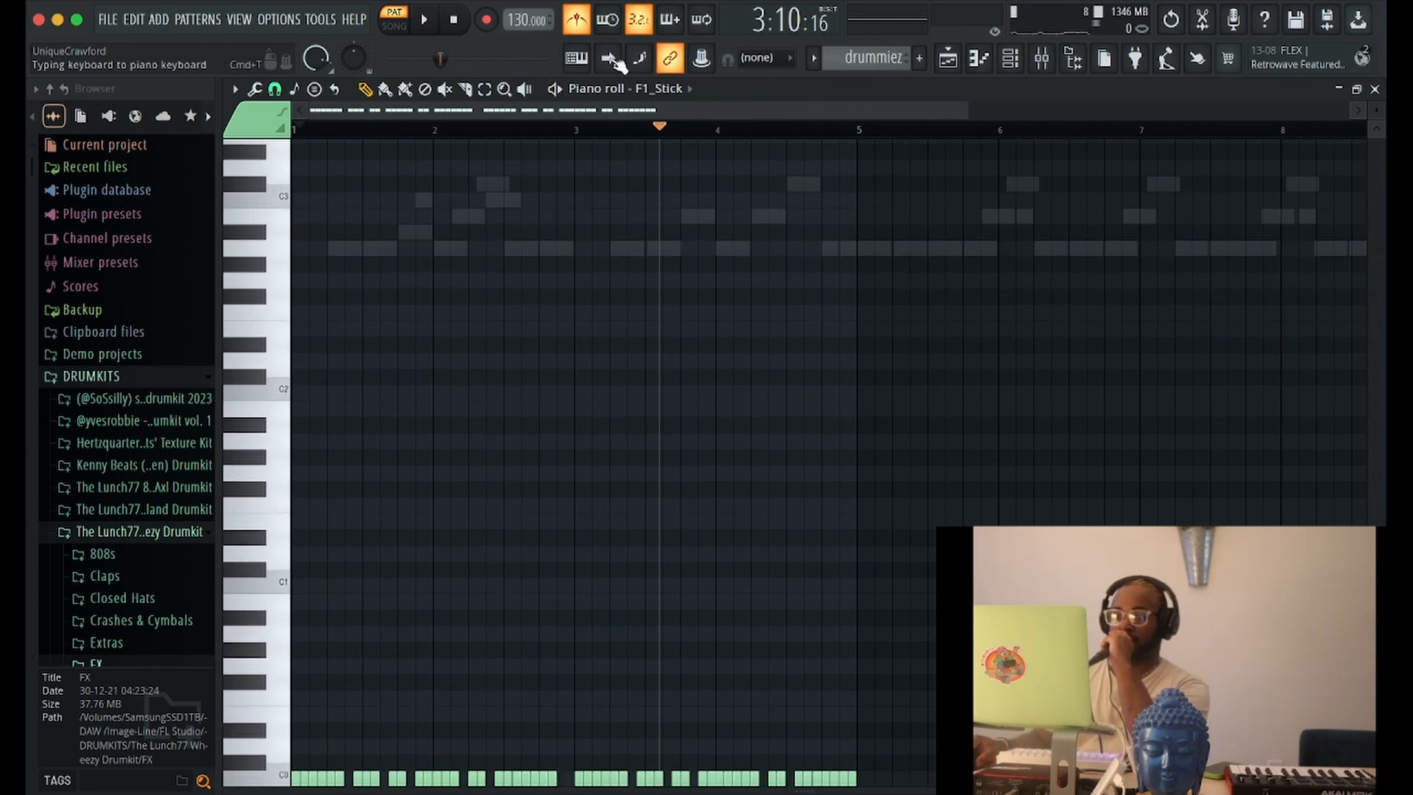
drag(659, 126, 294, 127)
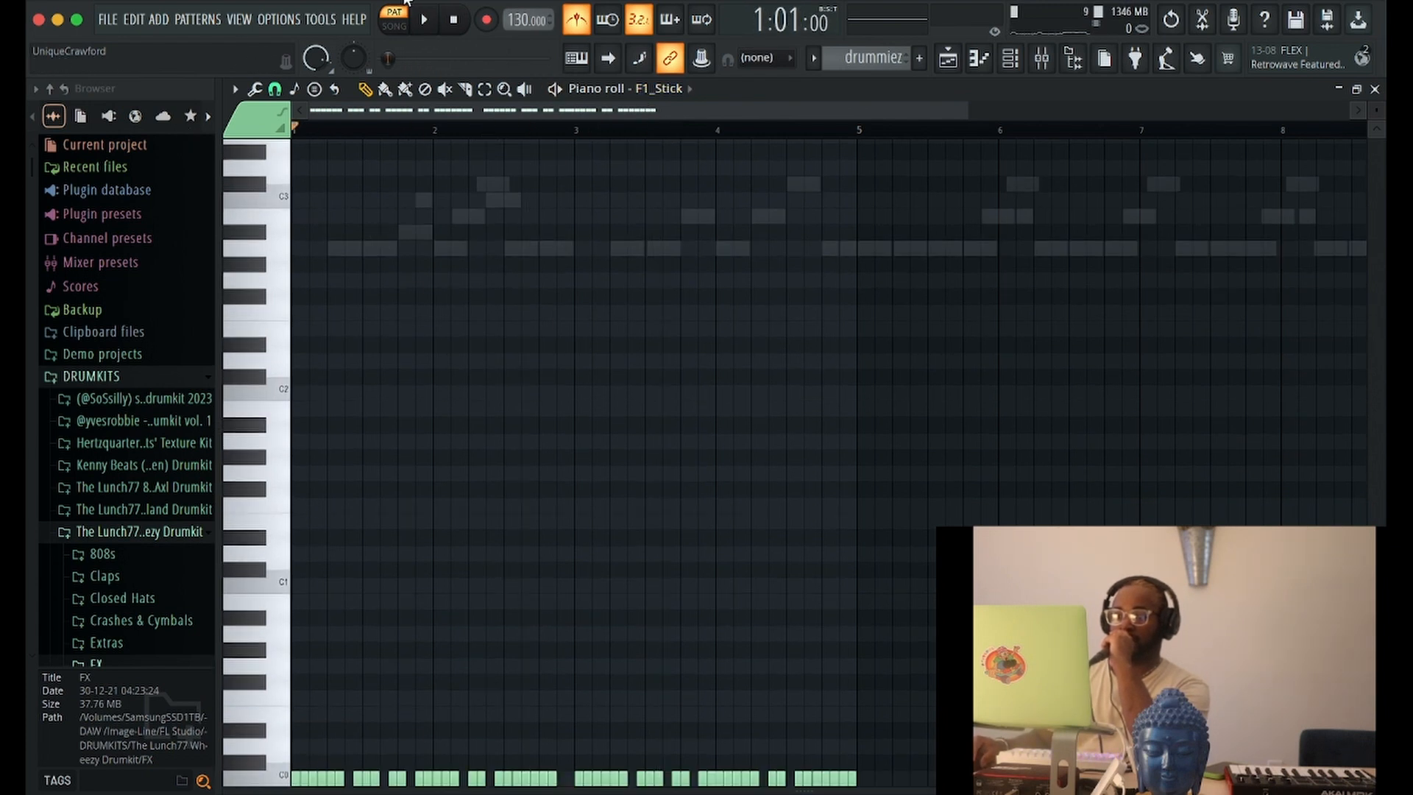
click(425, 19)
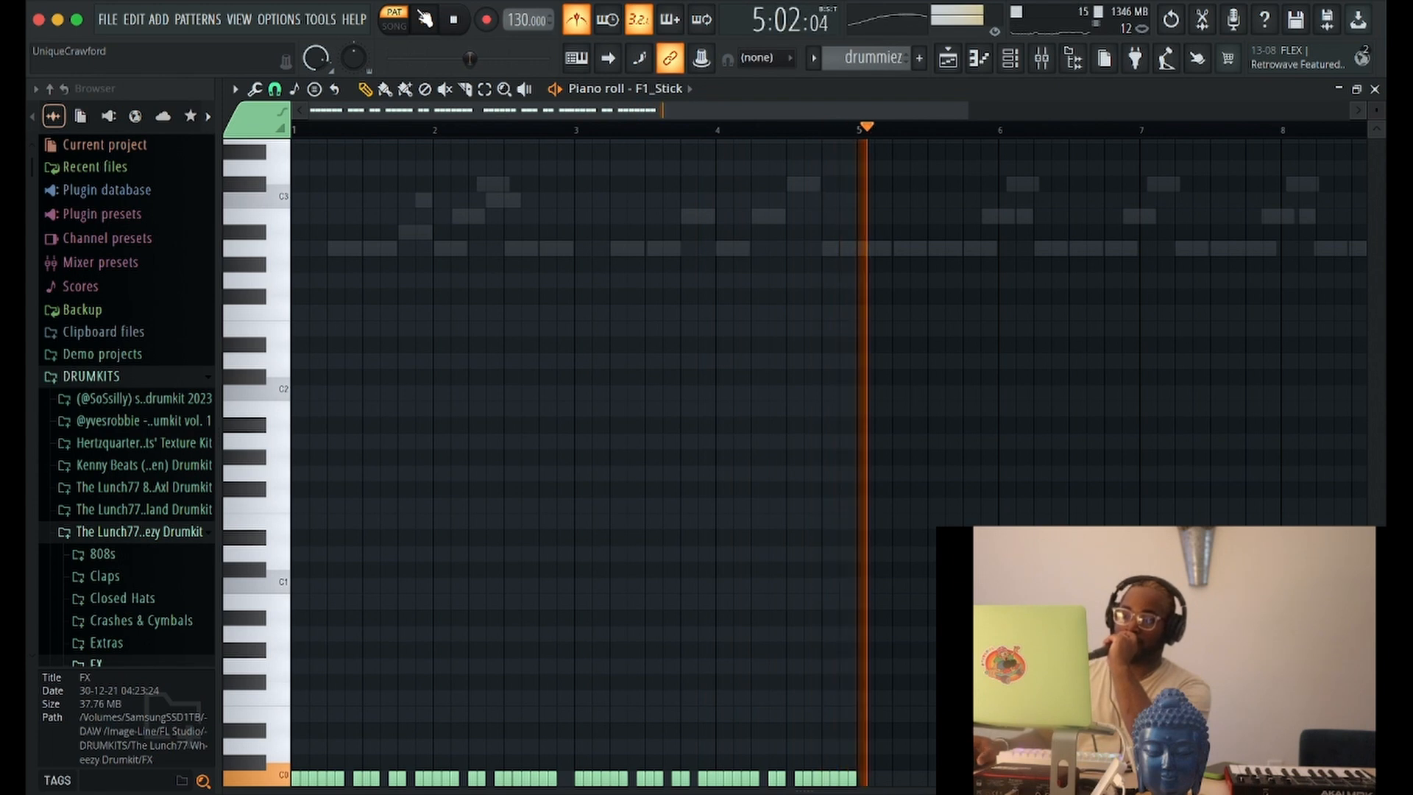
click(424, 19)
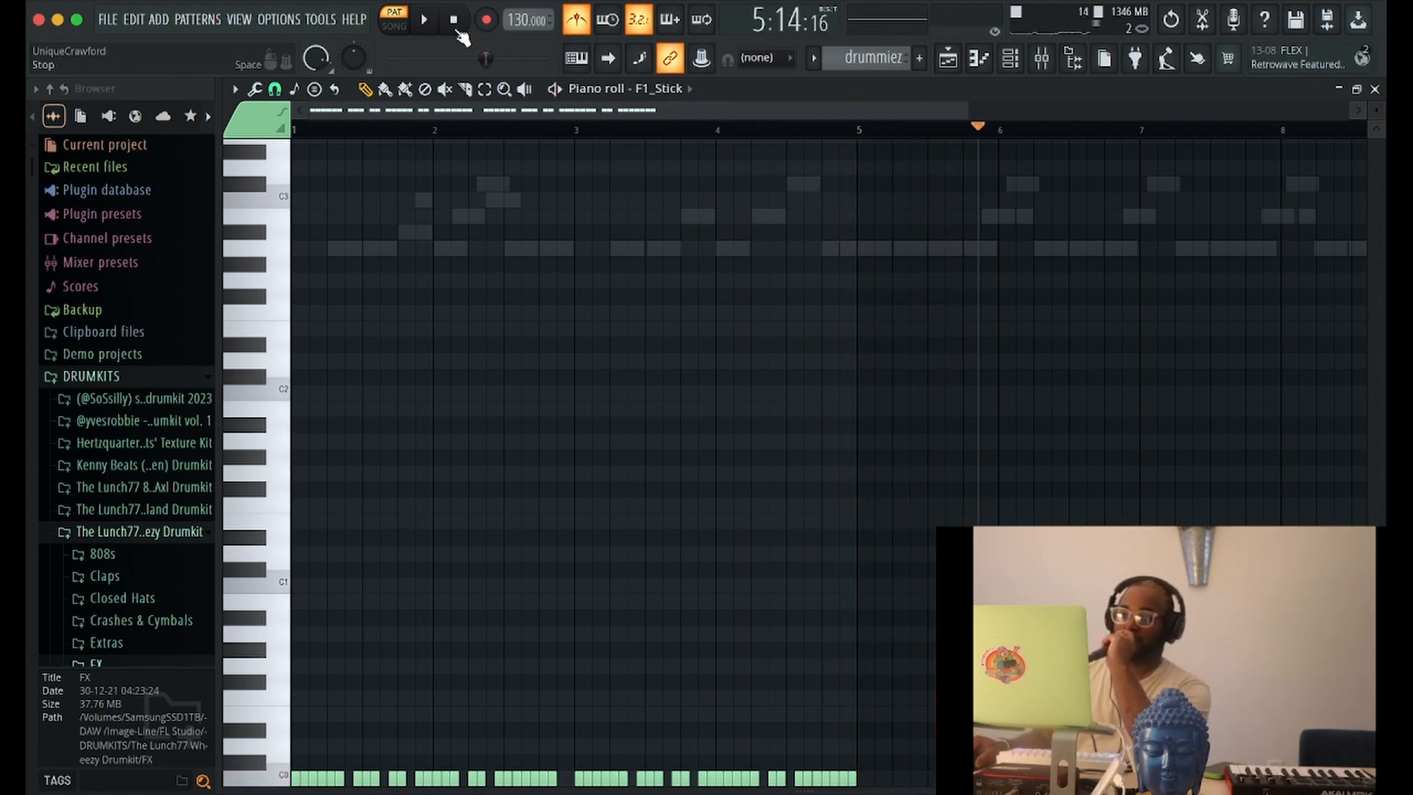
Step: Replay the drummiez pattern from the start while following the reverb rim 2 notes, then stop
scroll(657, 92, down, 1)
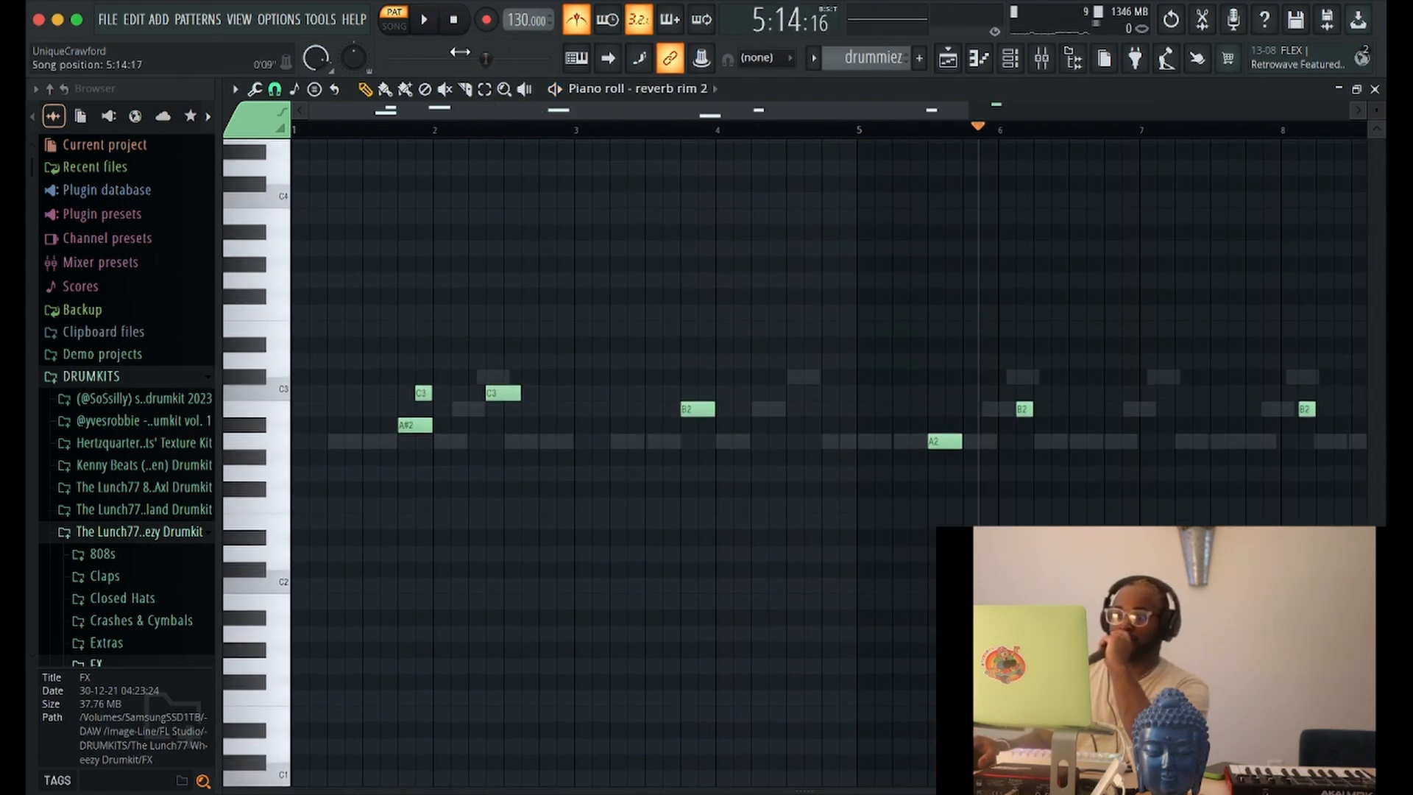
click(453, 20)
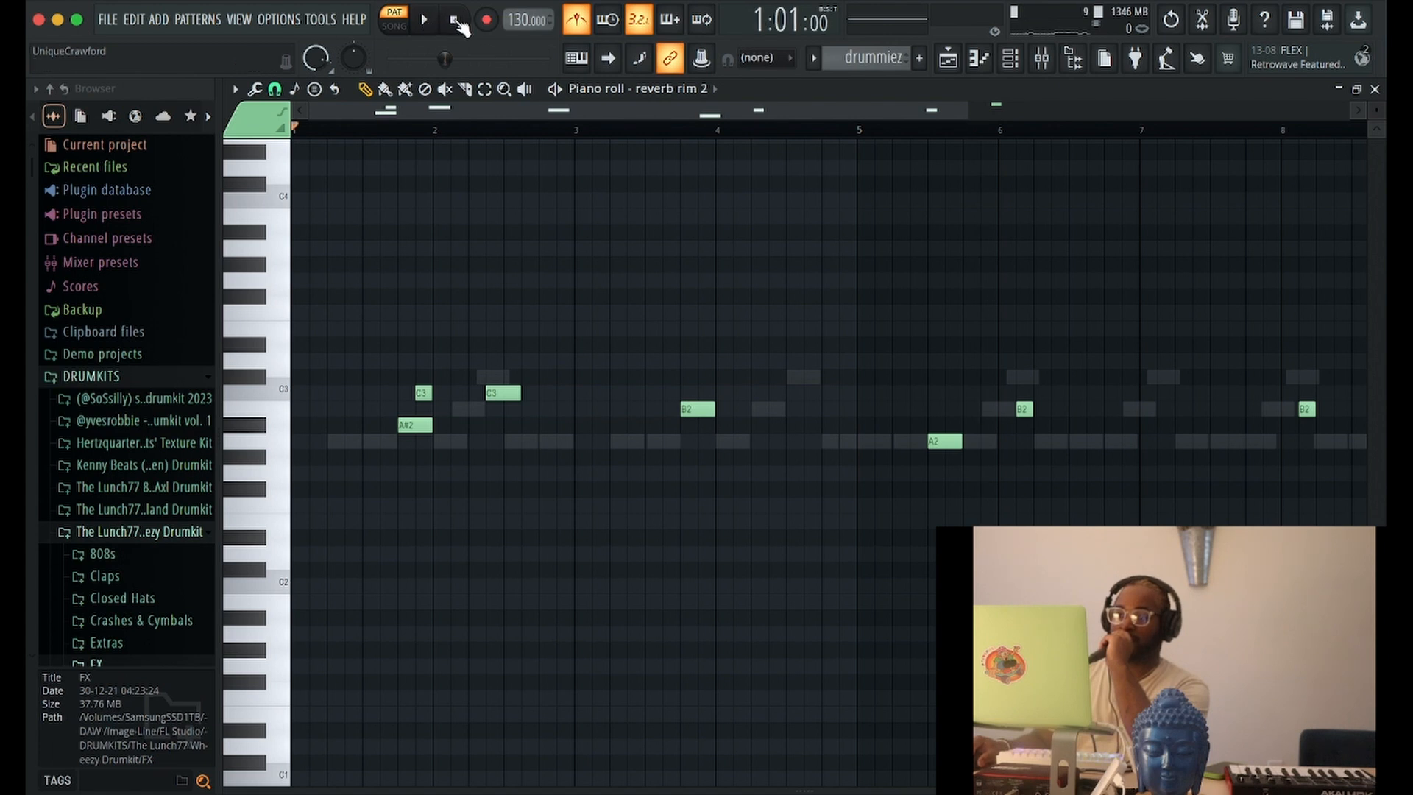
click(431, 21)
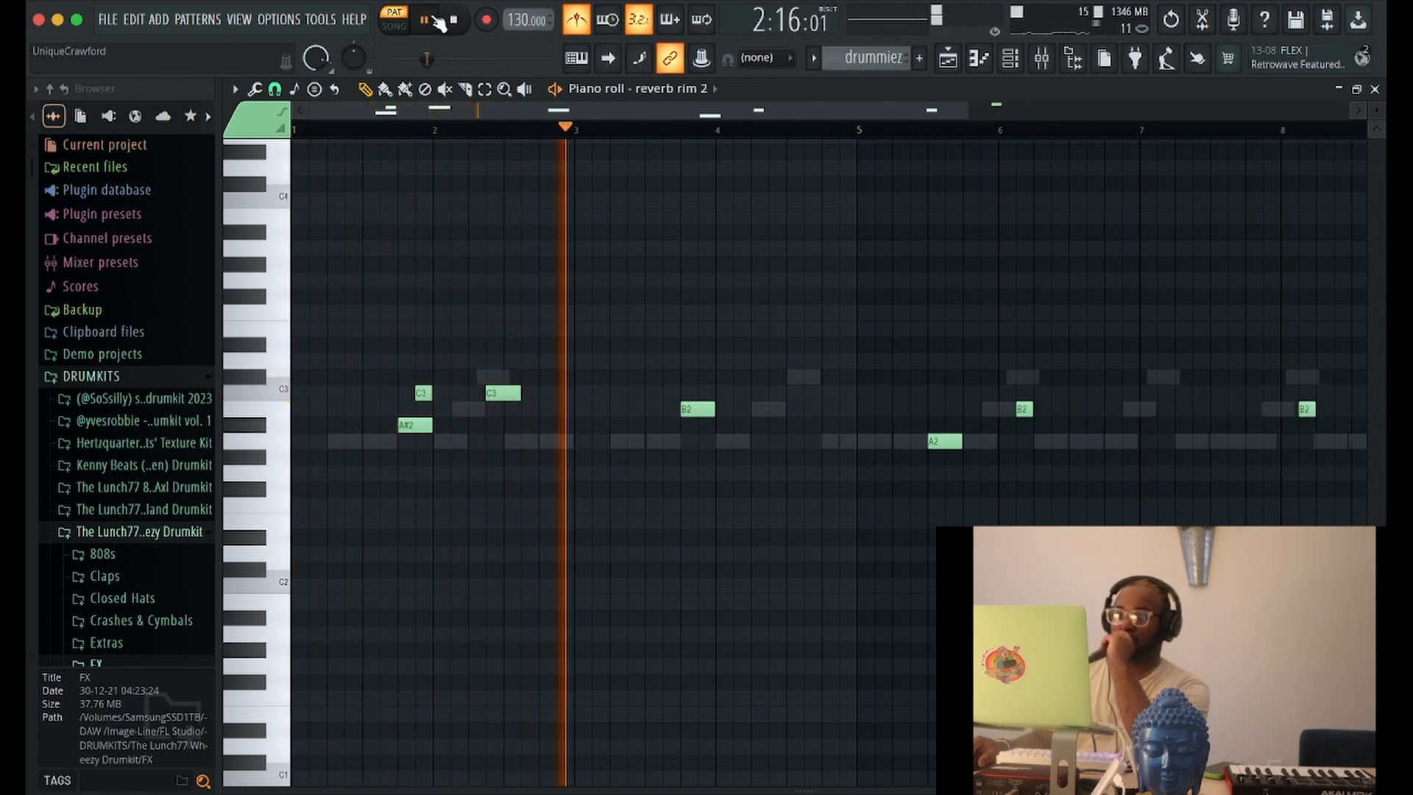
click(432, 21)
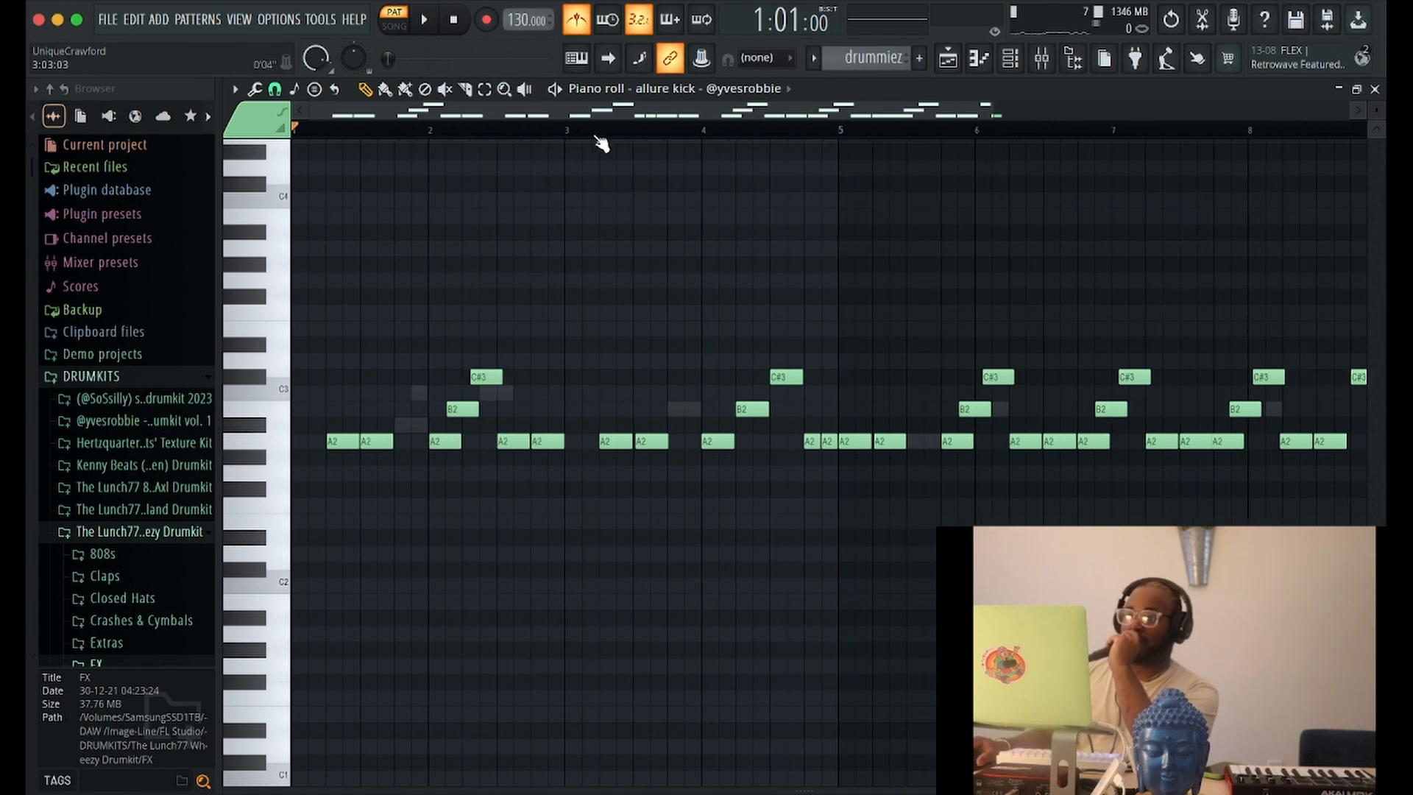
Step: Play the drummiez pattern while viewing the allure kick notes, then listen to the melody and drummiez patterns together in song mode and stop
key(space)
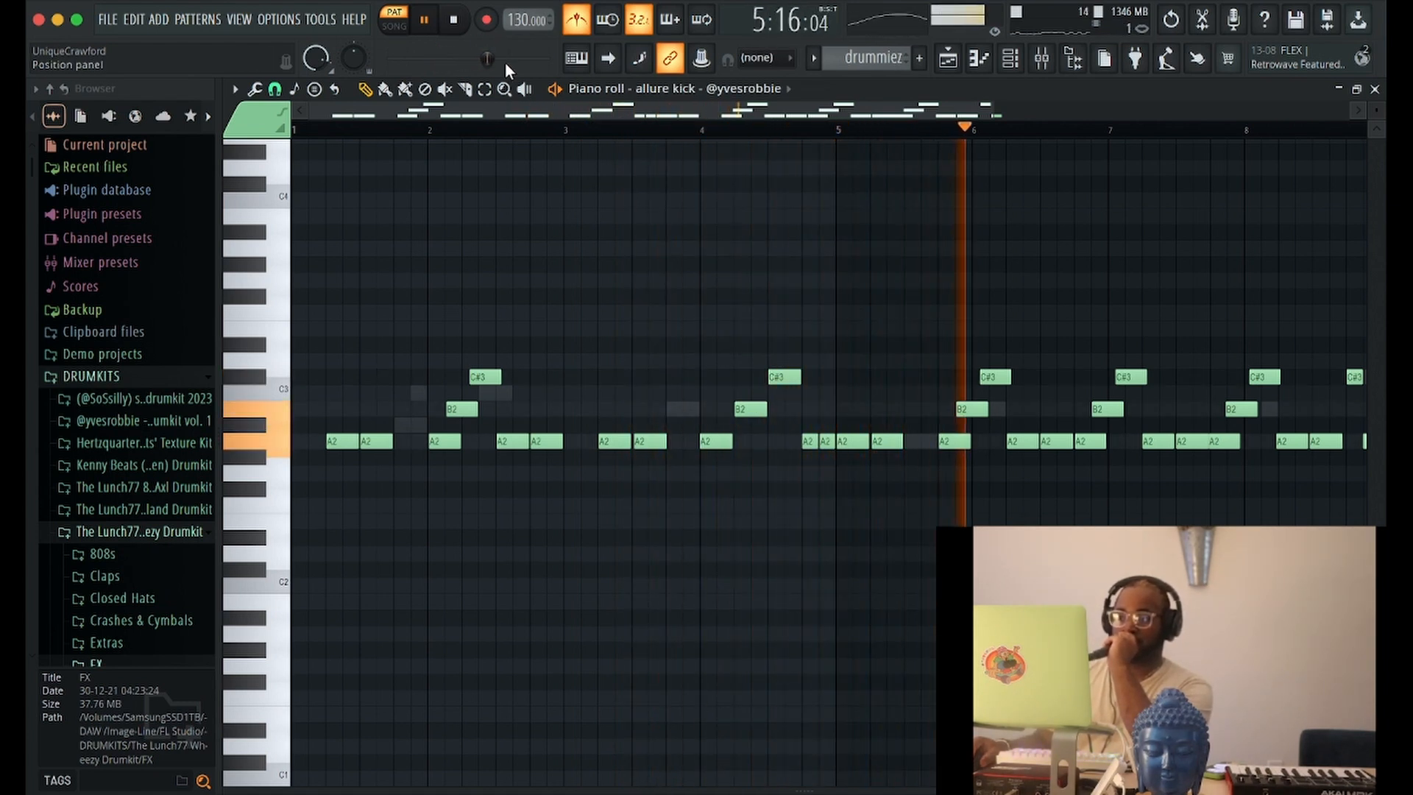
drag(548, 116, 637, 112)
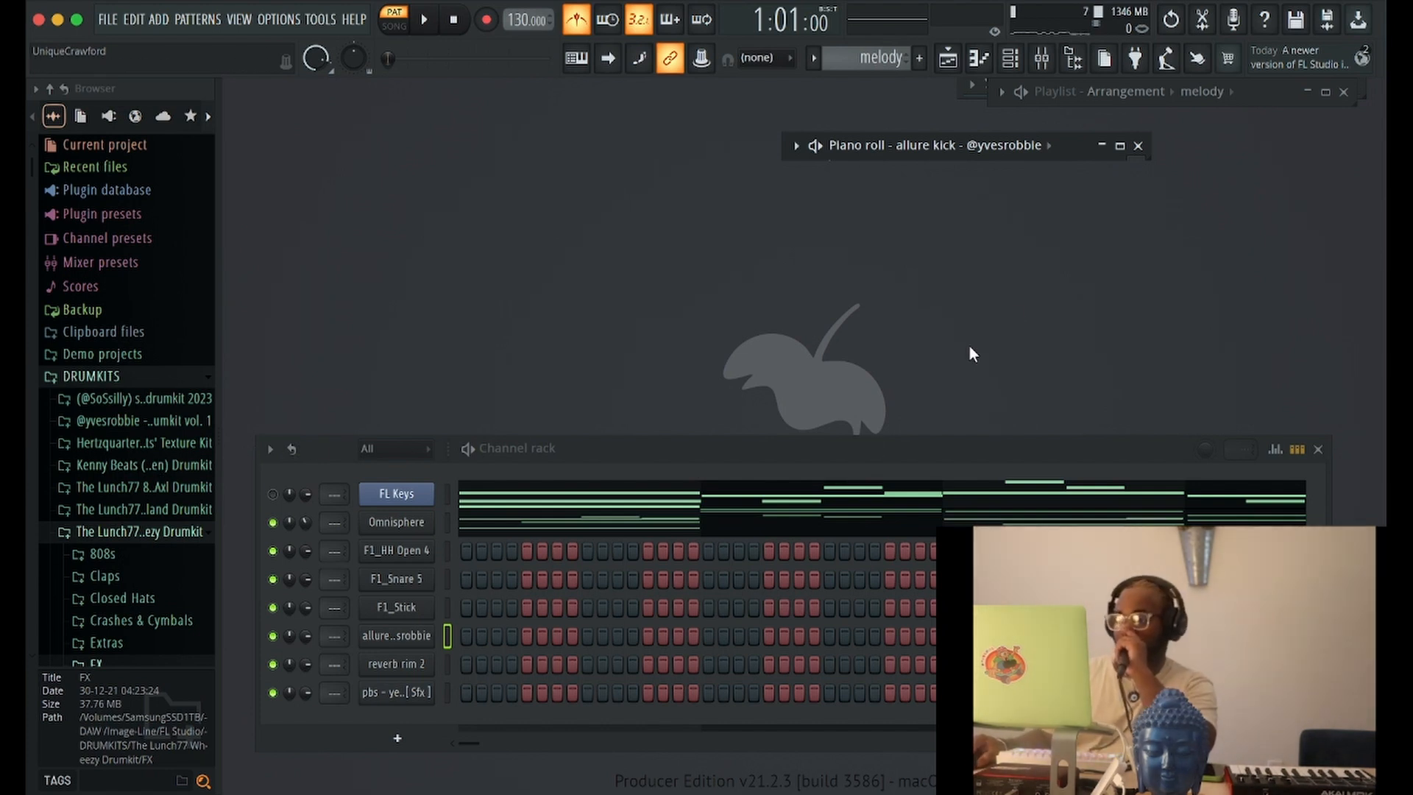
click(426, 21)
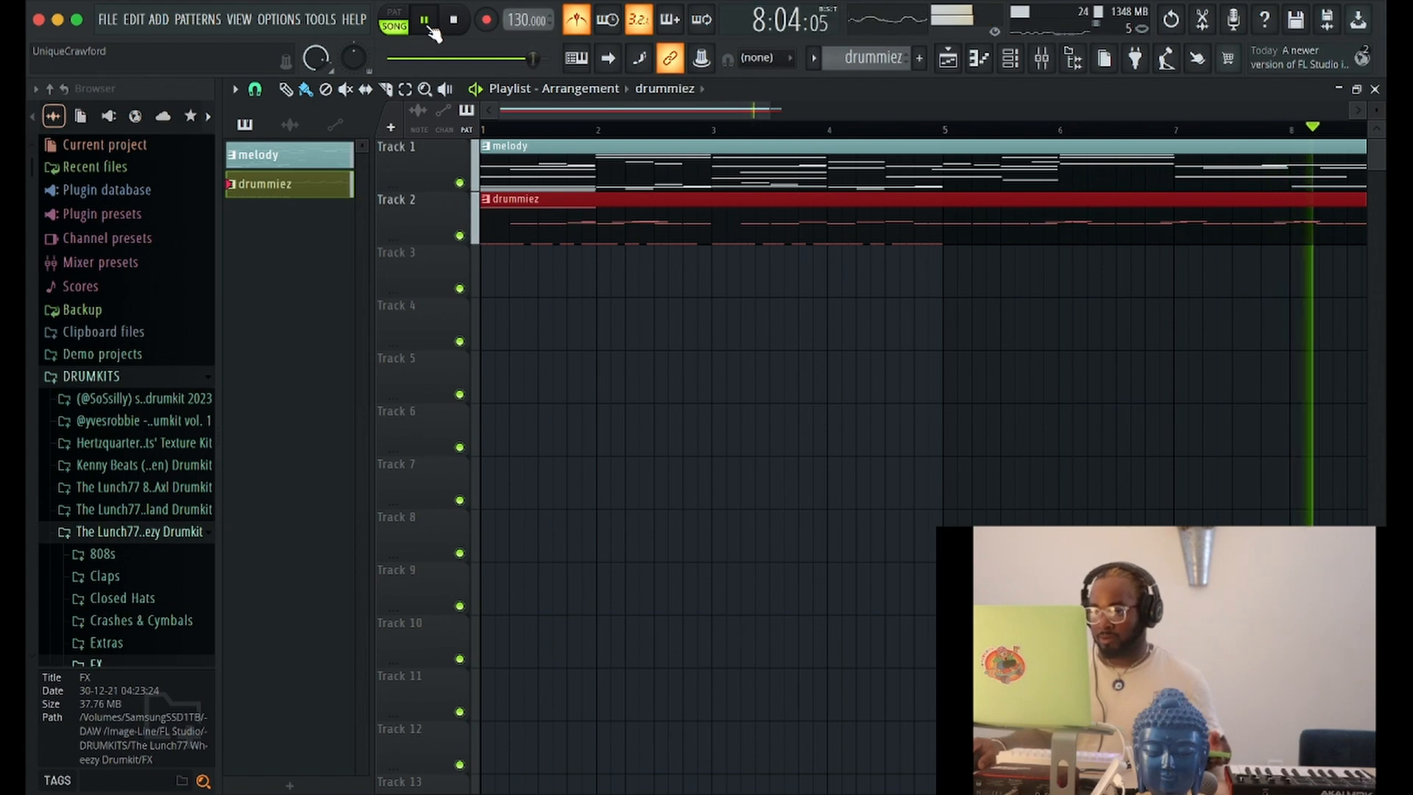
click(430, 27)
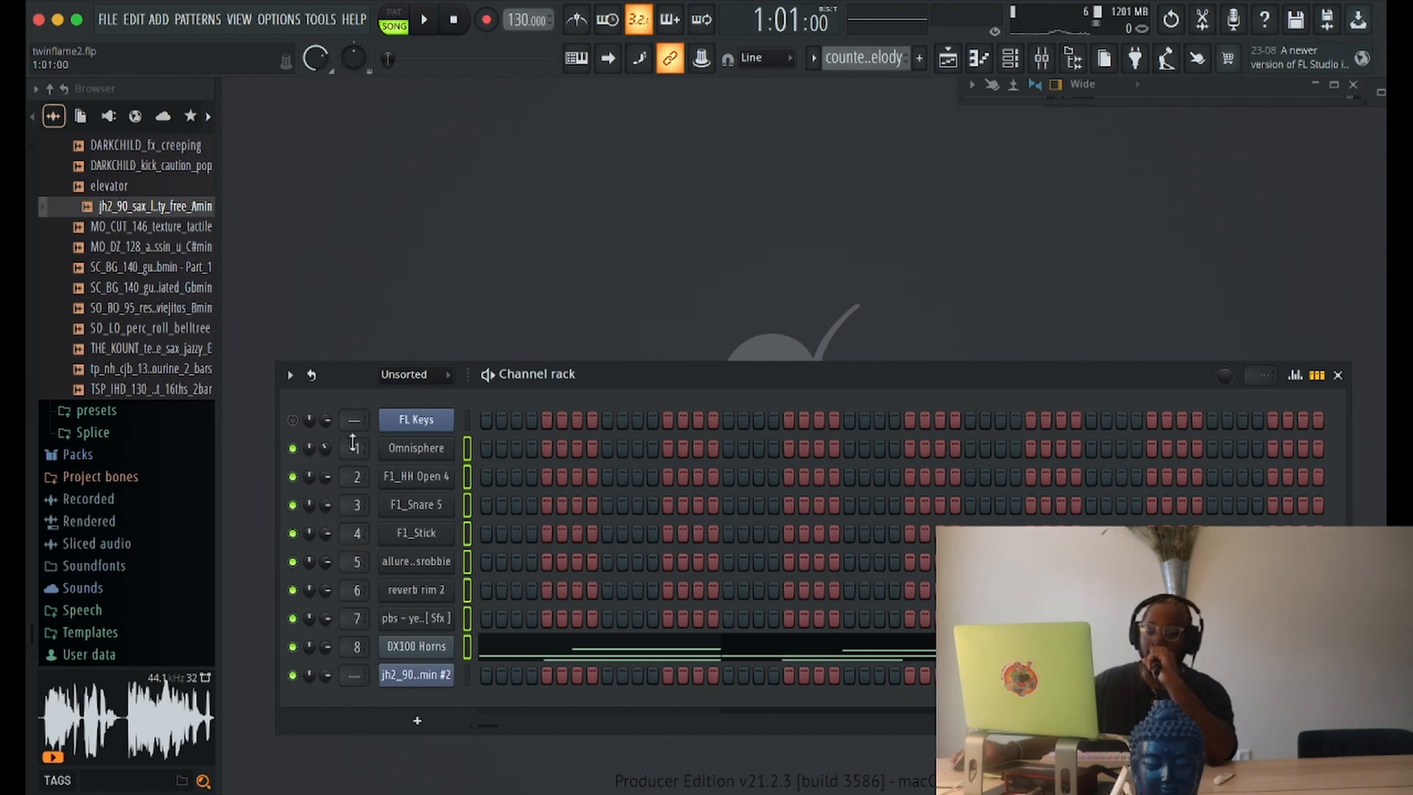
Step: Open the mixer at full size and slightly raise the F1_HH Open 4 track's volume
click(1041, 62)
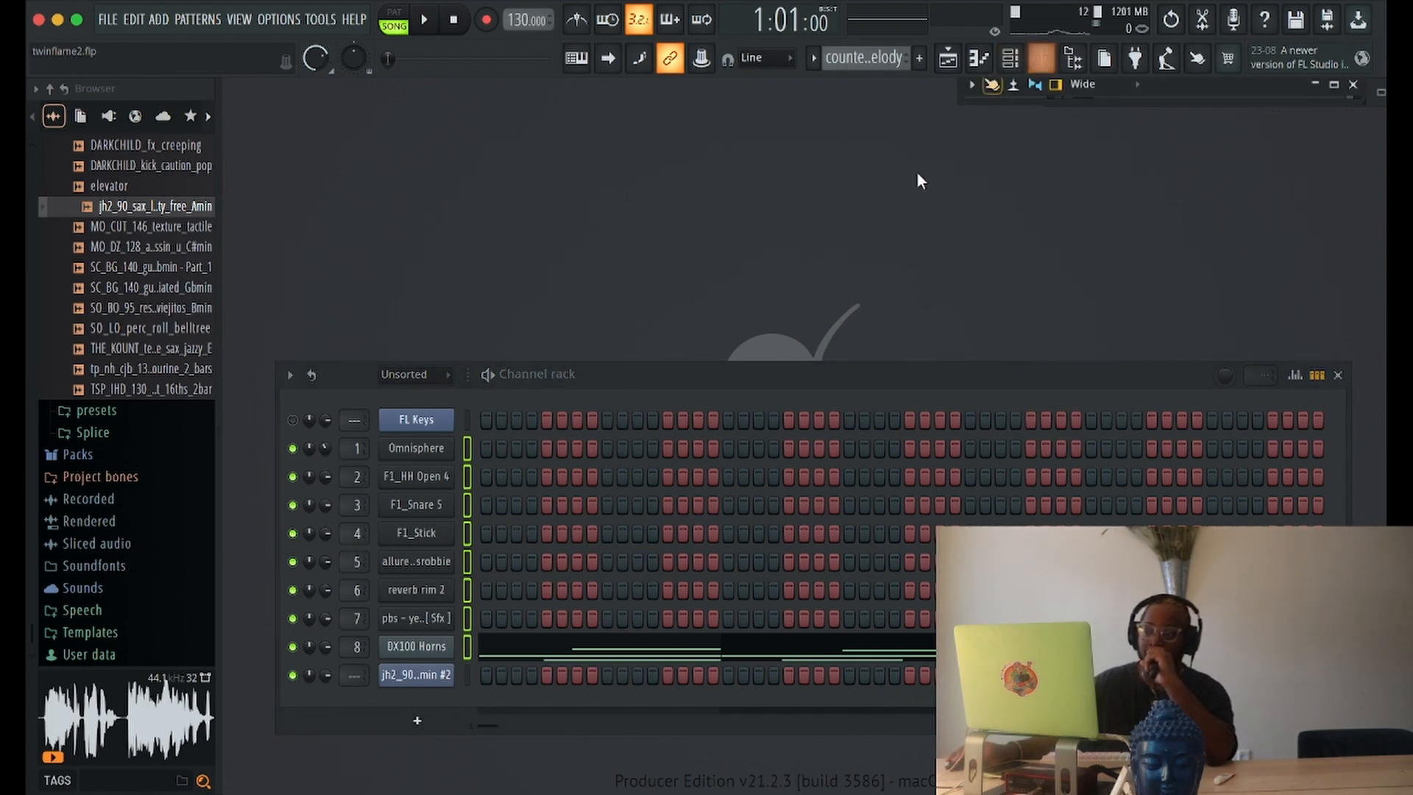
click(1334, 84)
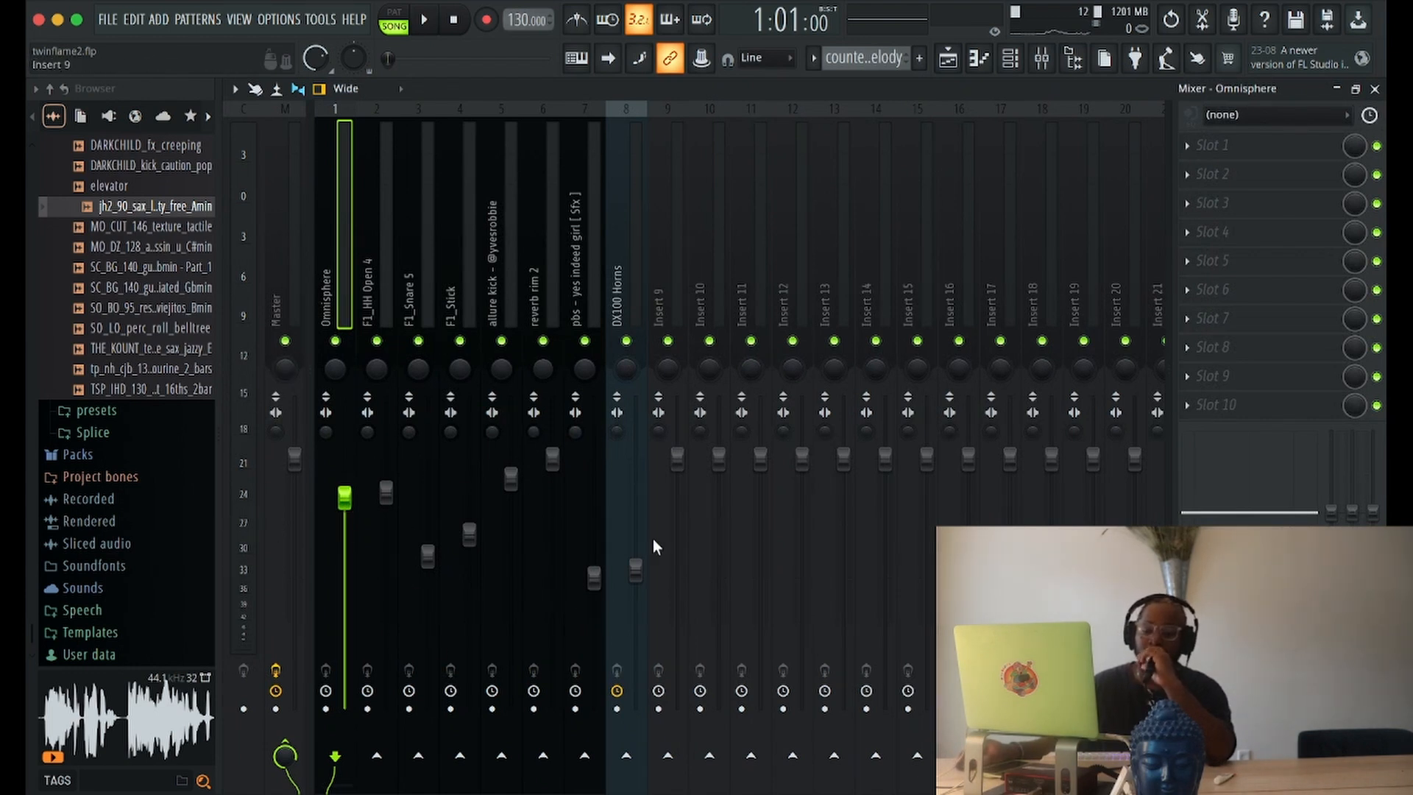
drag(392, 474, 394, 451)
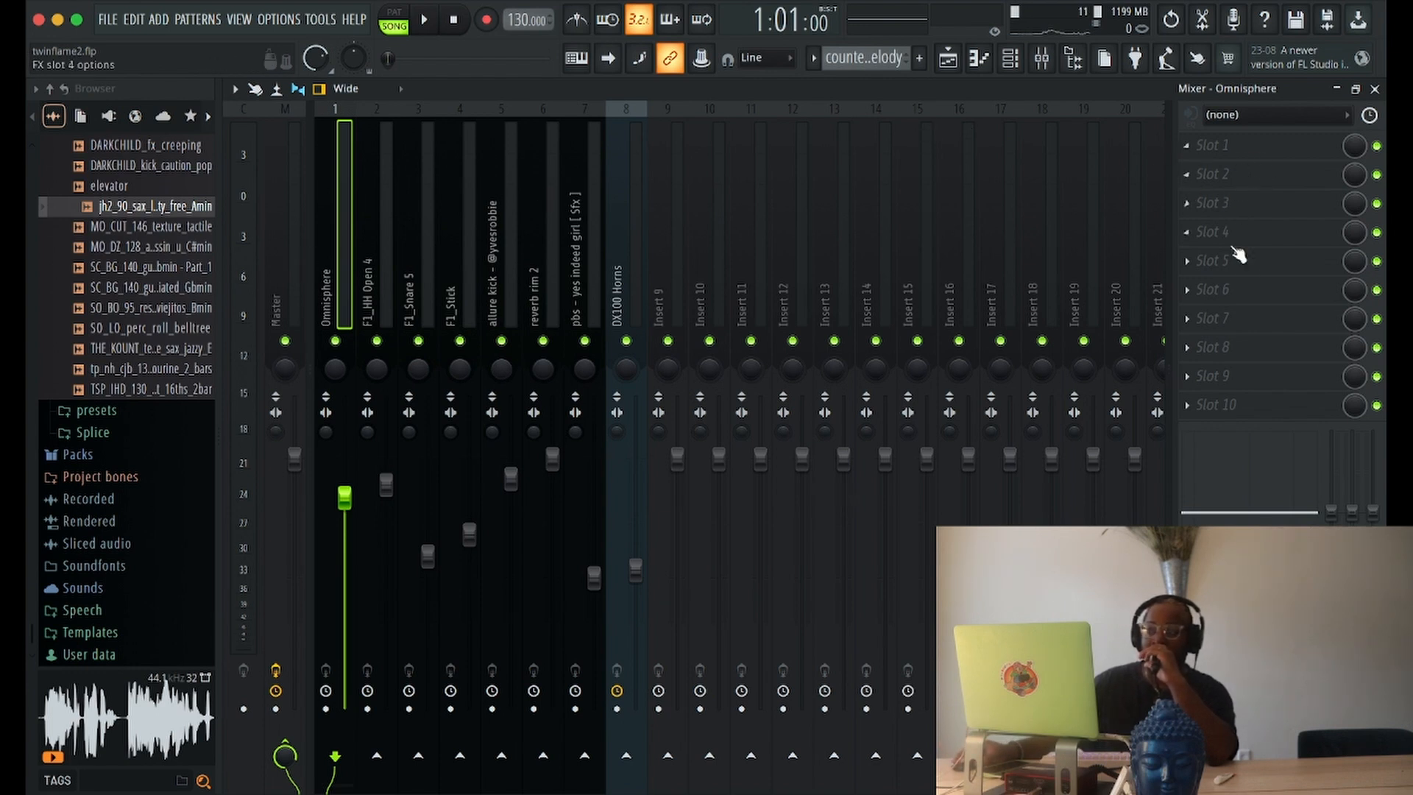
Step: Review the mixer tracks one by one, including Omnisphere, F1_HH Open 4, F1_Snare 5, F1_Stick and allure kick
click(384, 263)
click(442, 256)
click(500, 250)
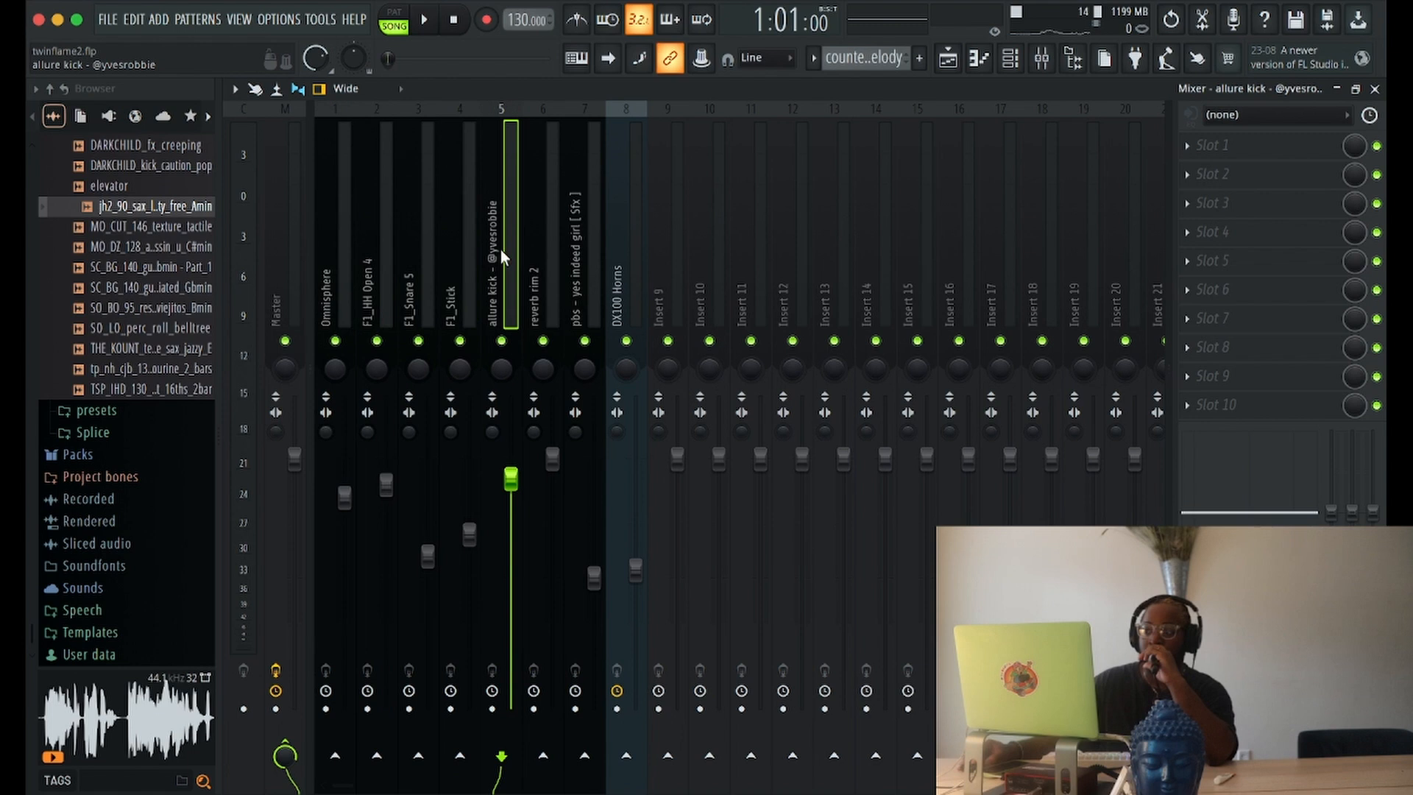
click(559, 246)
click(564, 239)
click(346, 239)
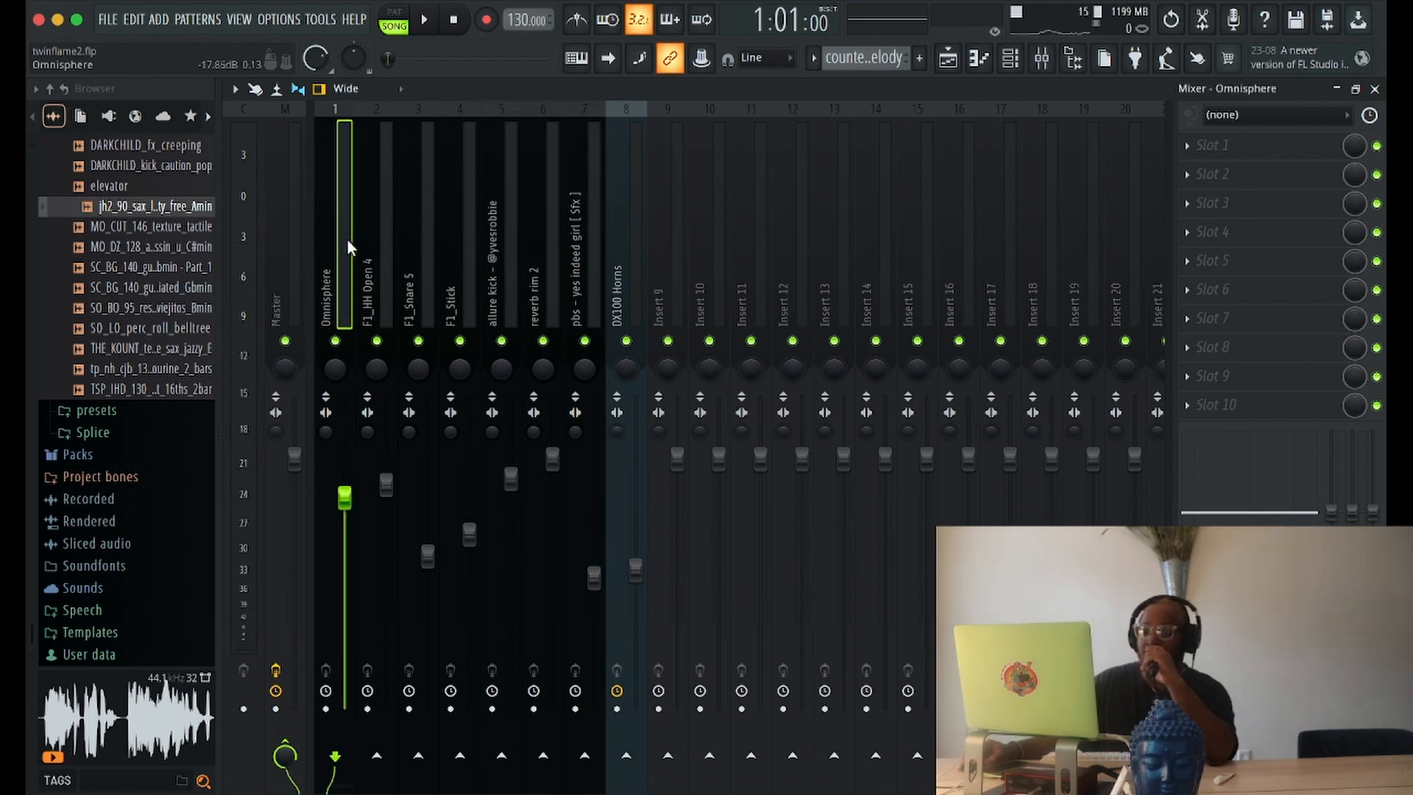
click(377, 256)
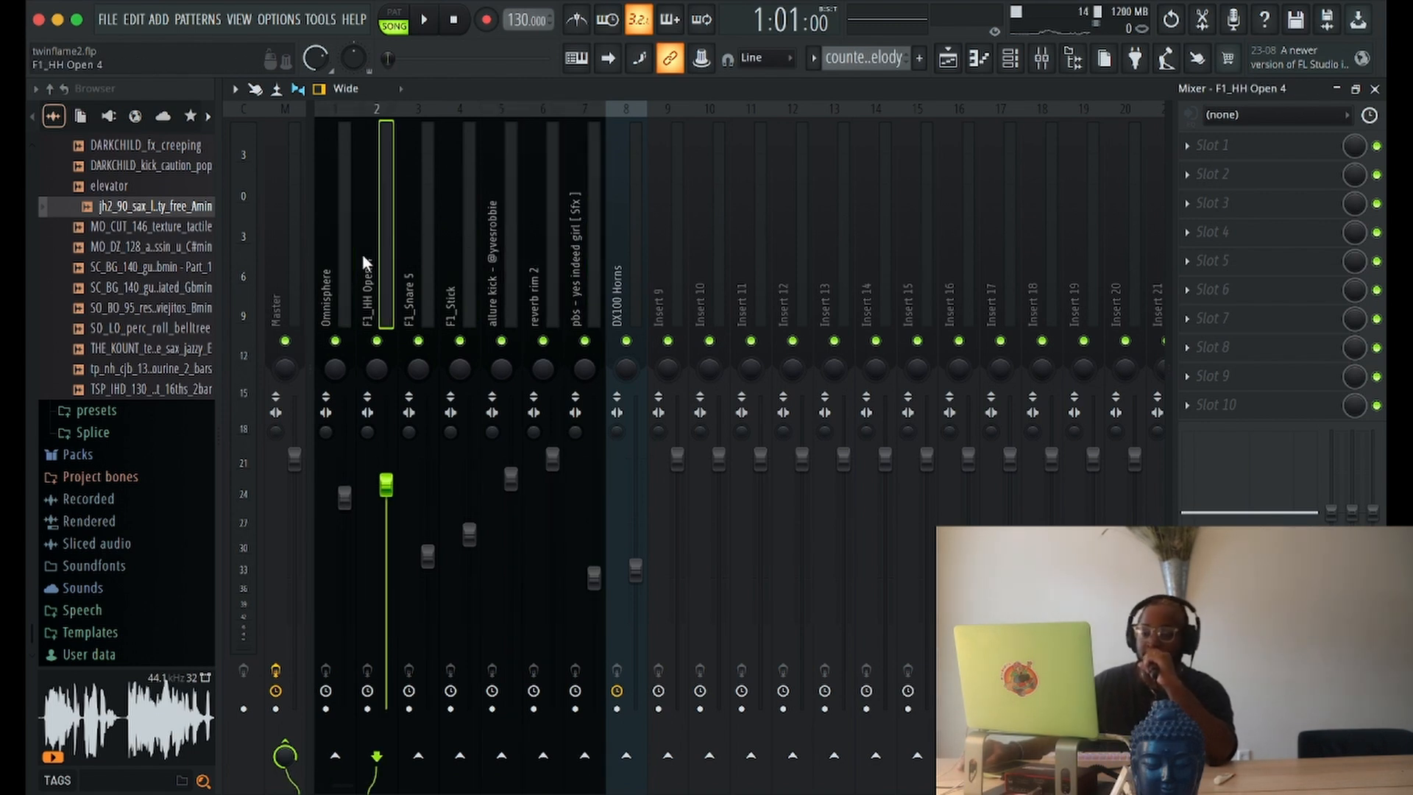
click(413, 256)
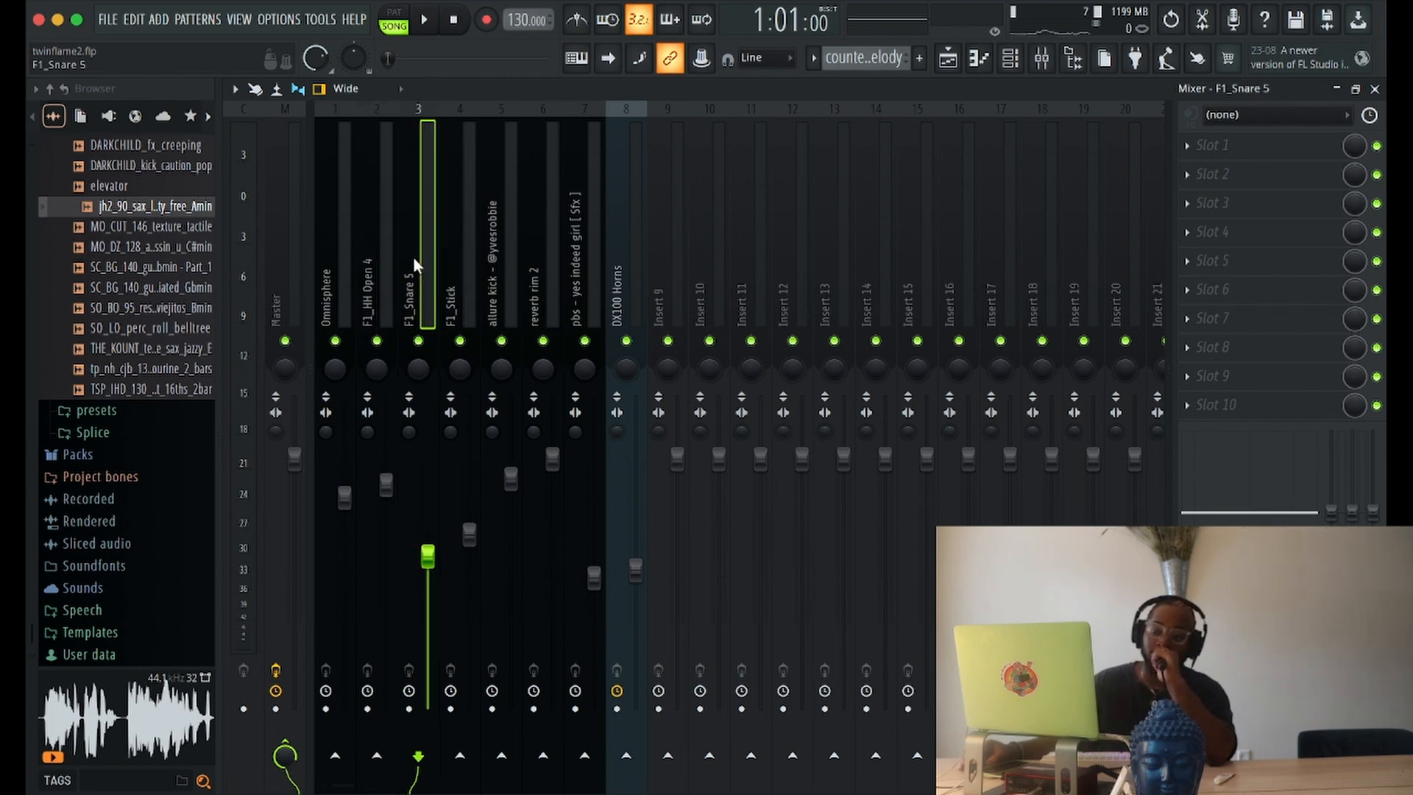
click(461, 259)
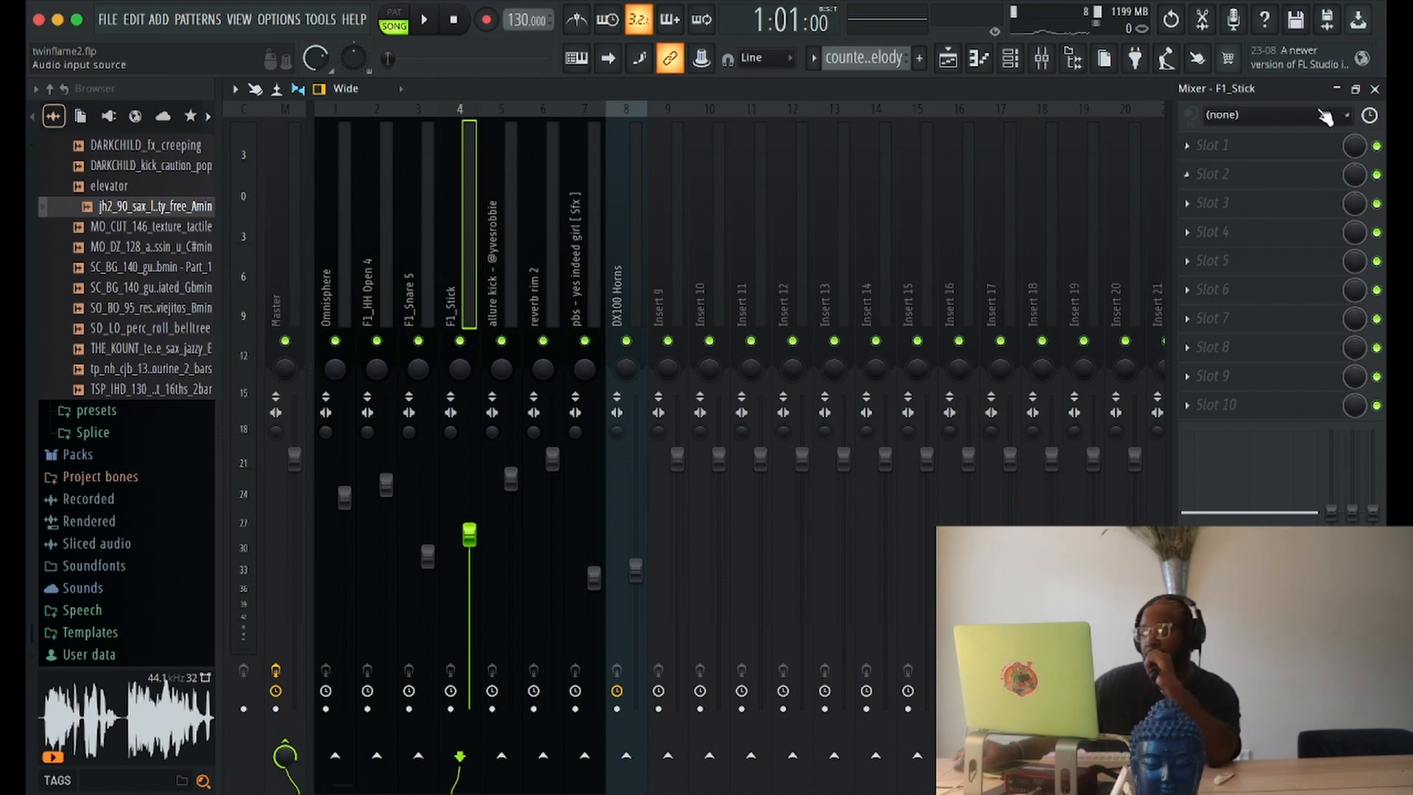
Step: Shrink the mixer back down and play the song while watching the channel rack, then stop
click(1336, 89)
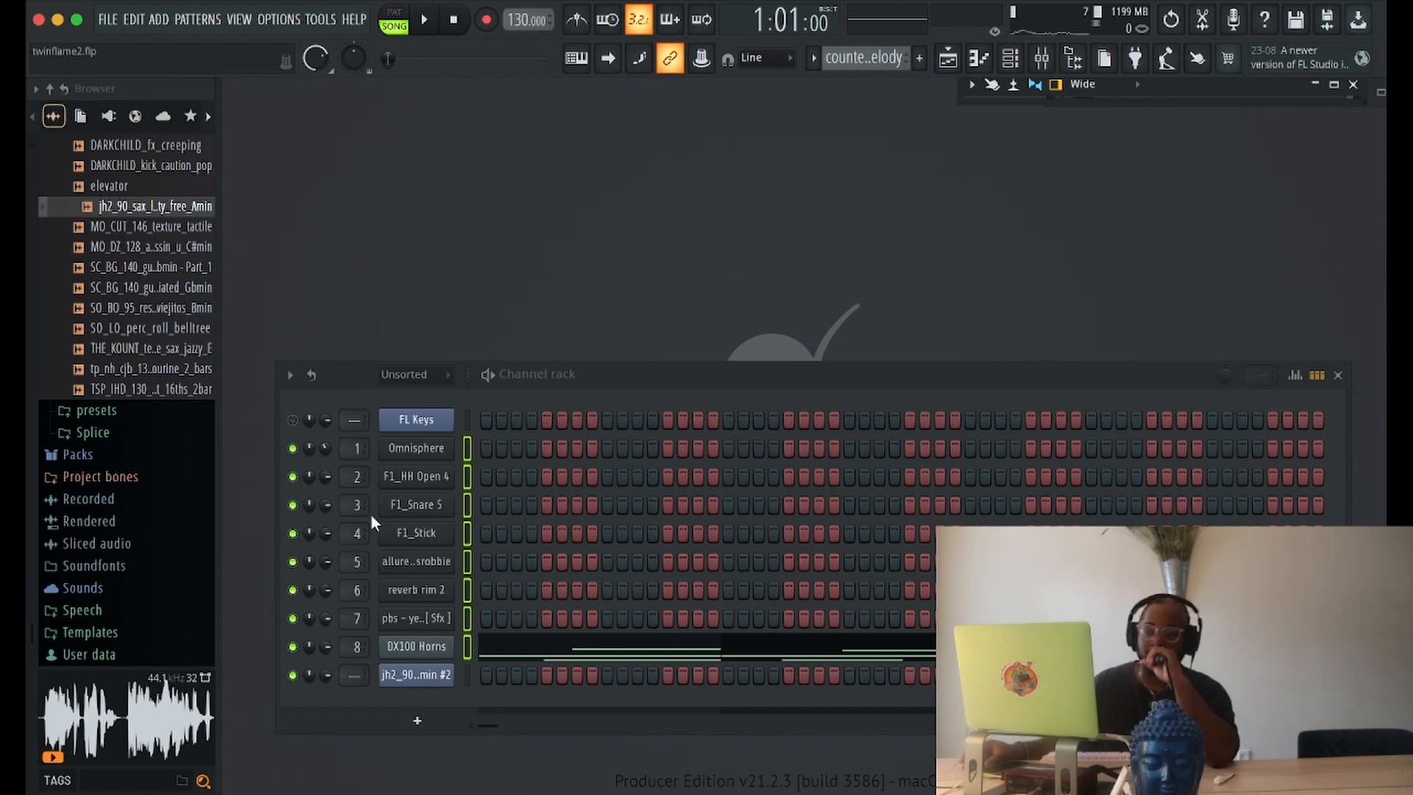
click(425, 20)
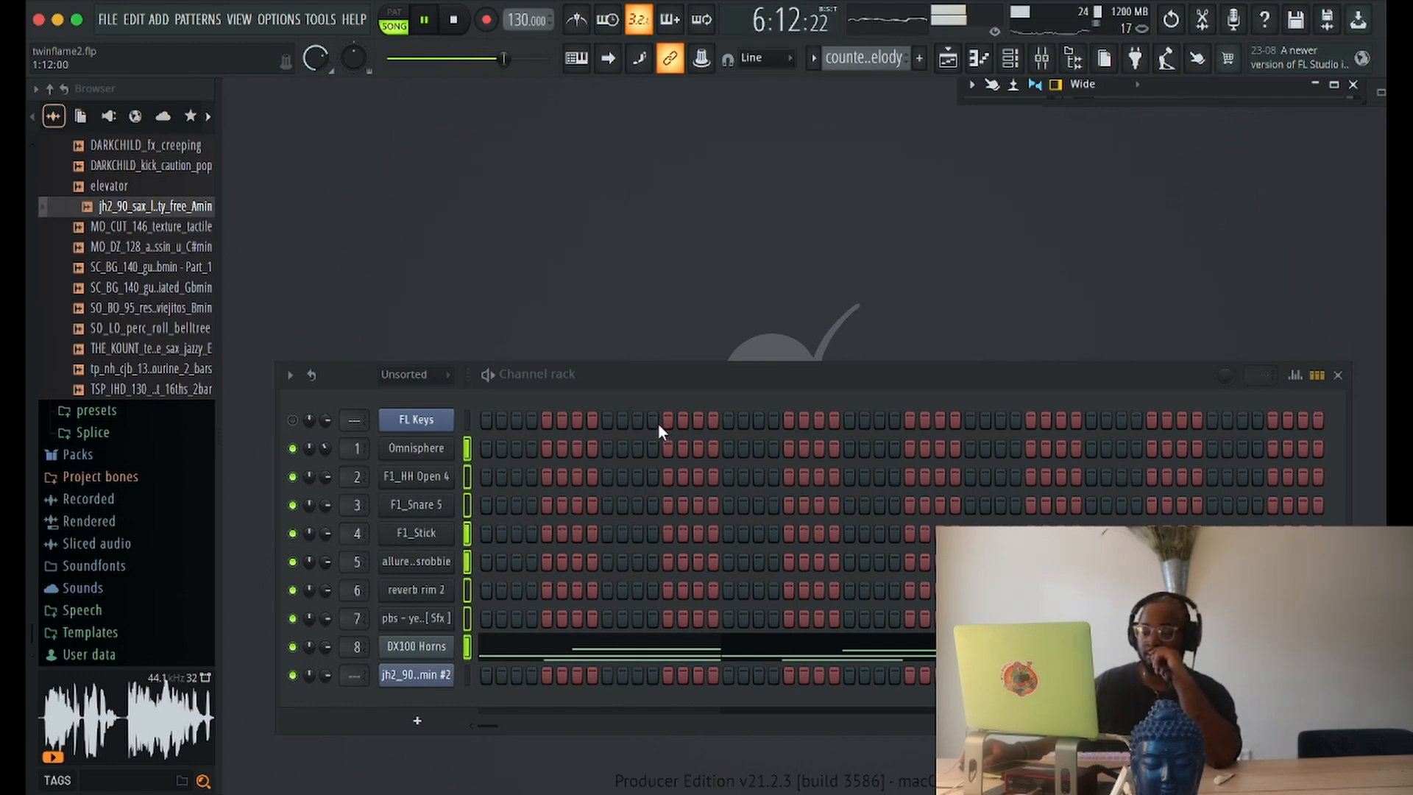
click(455, 22)
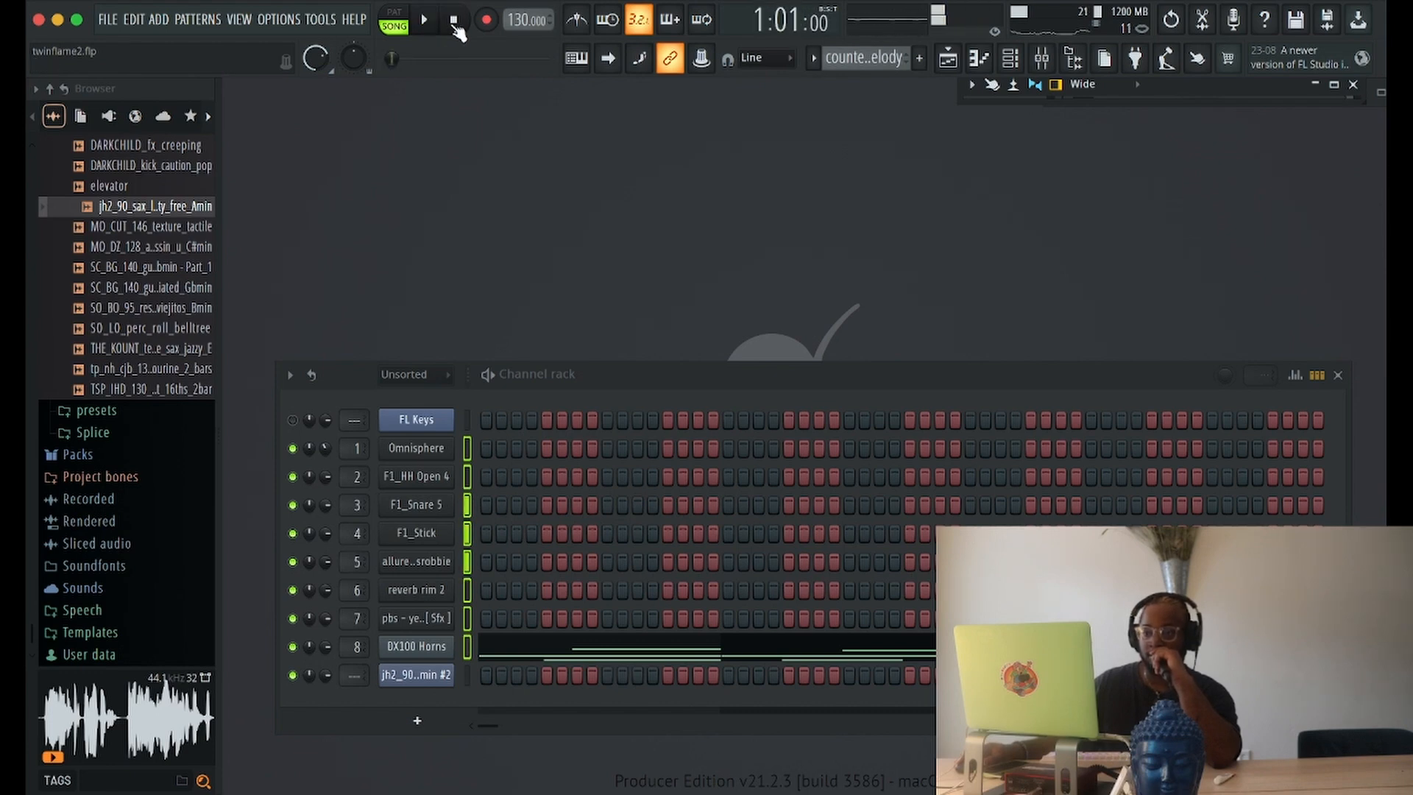
Step: Open the jh2_90_sax_loop_dusty_free_Amin slicer channel to examine its slices, audition the original sample, and start song playback
click(414, 675)
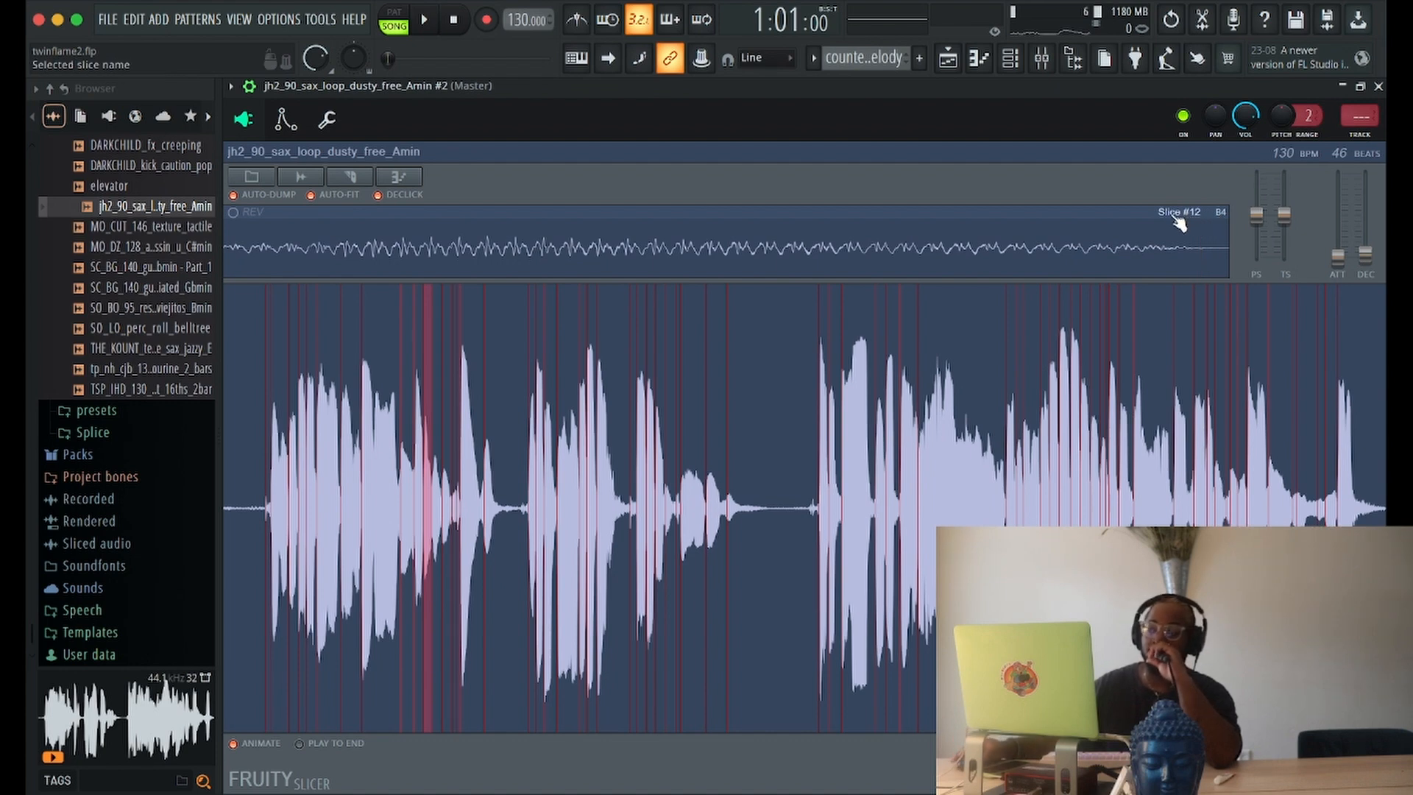
click(112, 725)
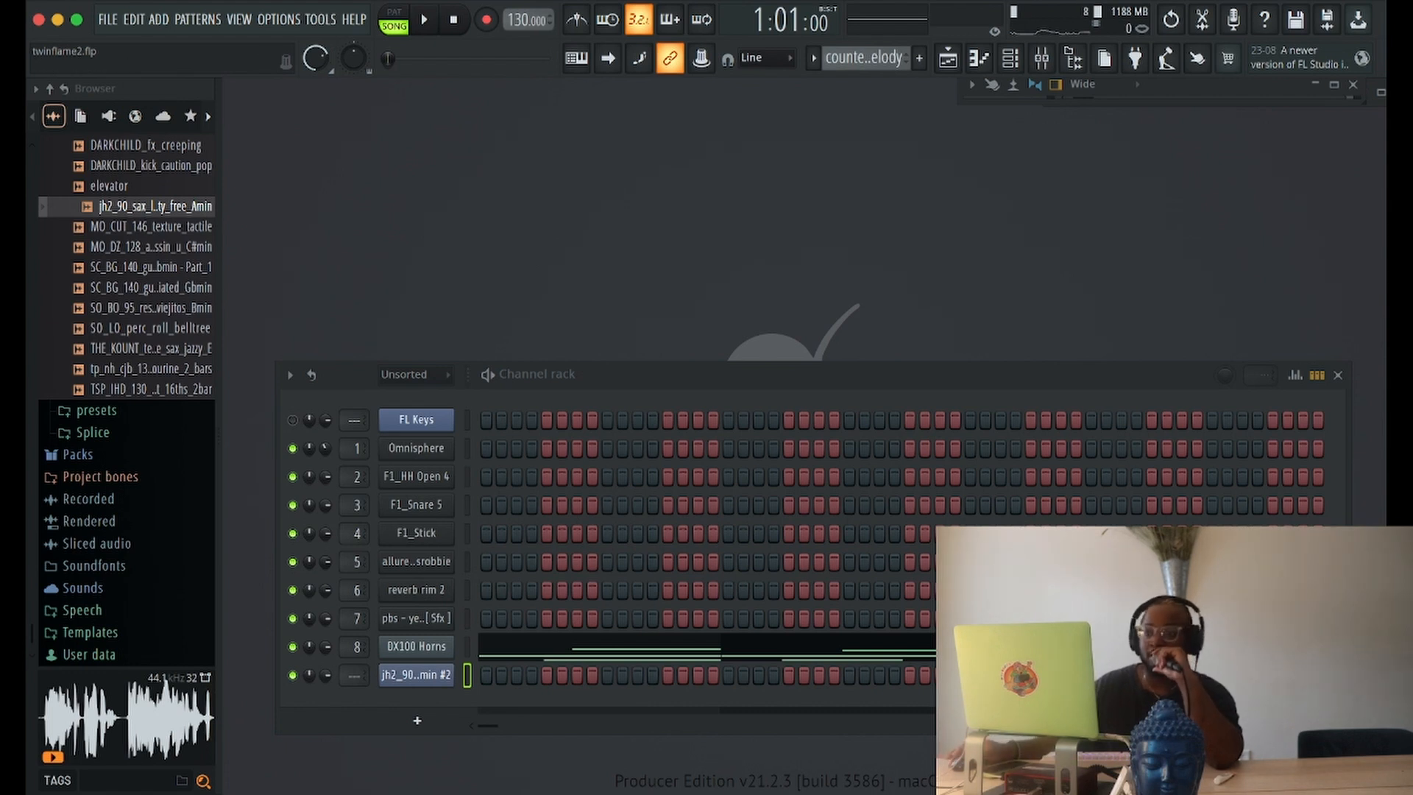
click(426, 22)
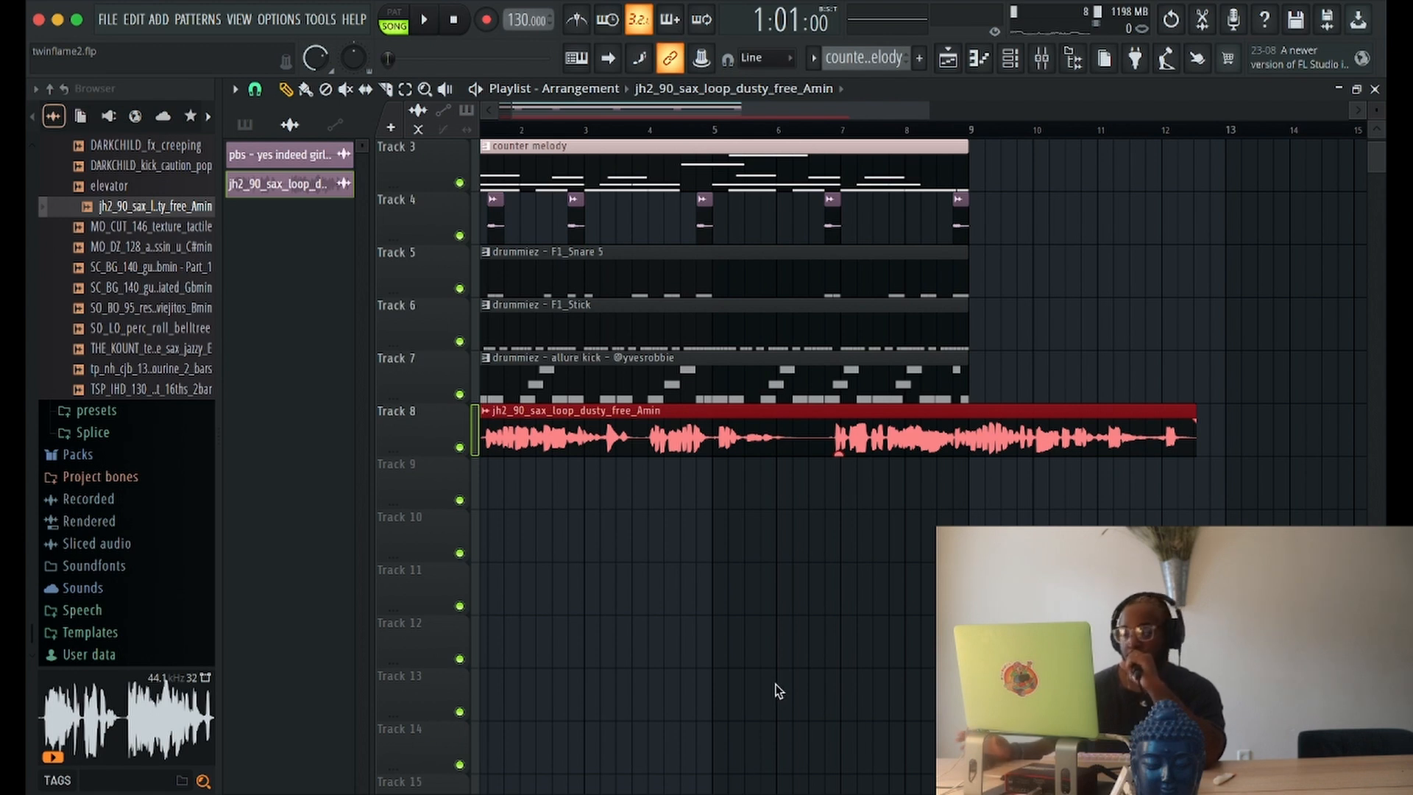
Step: Chop the sax loop clip on Track 8 into one-beat slices and slip the audio earlier inside the slice on bar 1, beat 3
key(super+u)
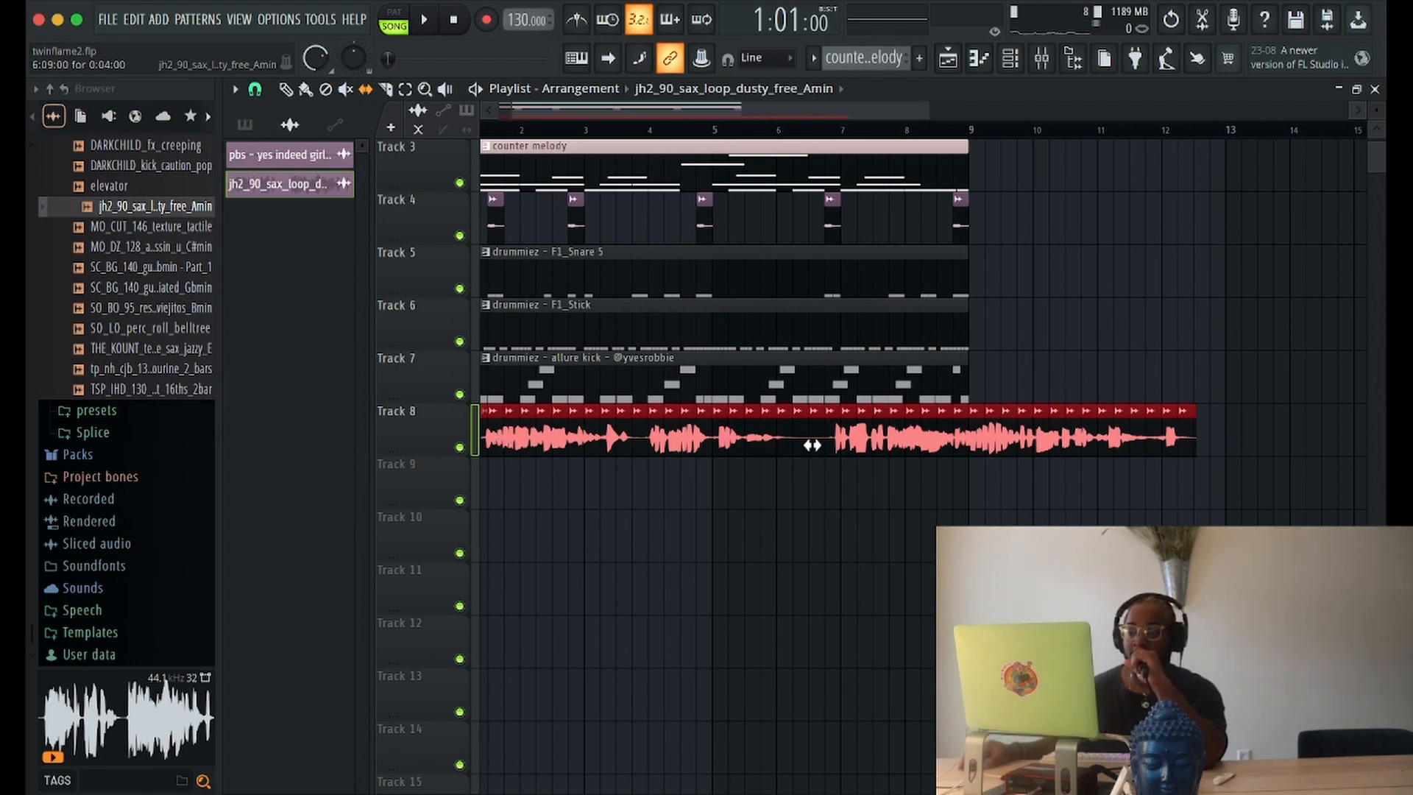
drag(932, 109, 574, 109)
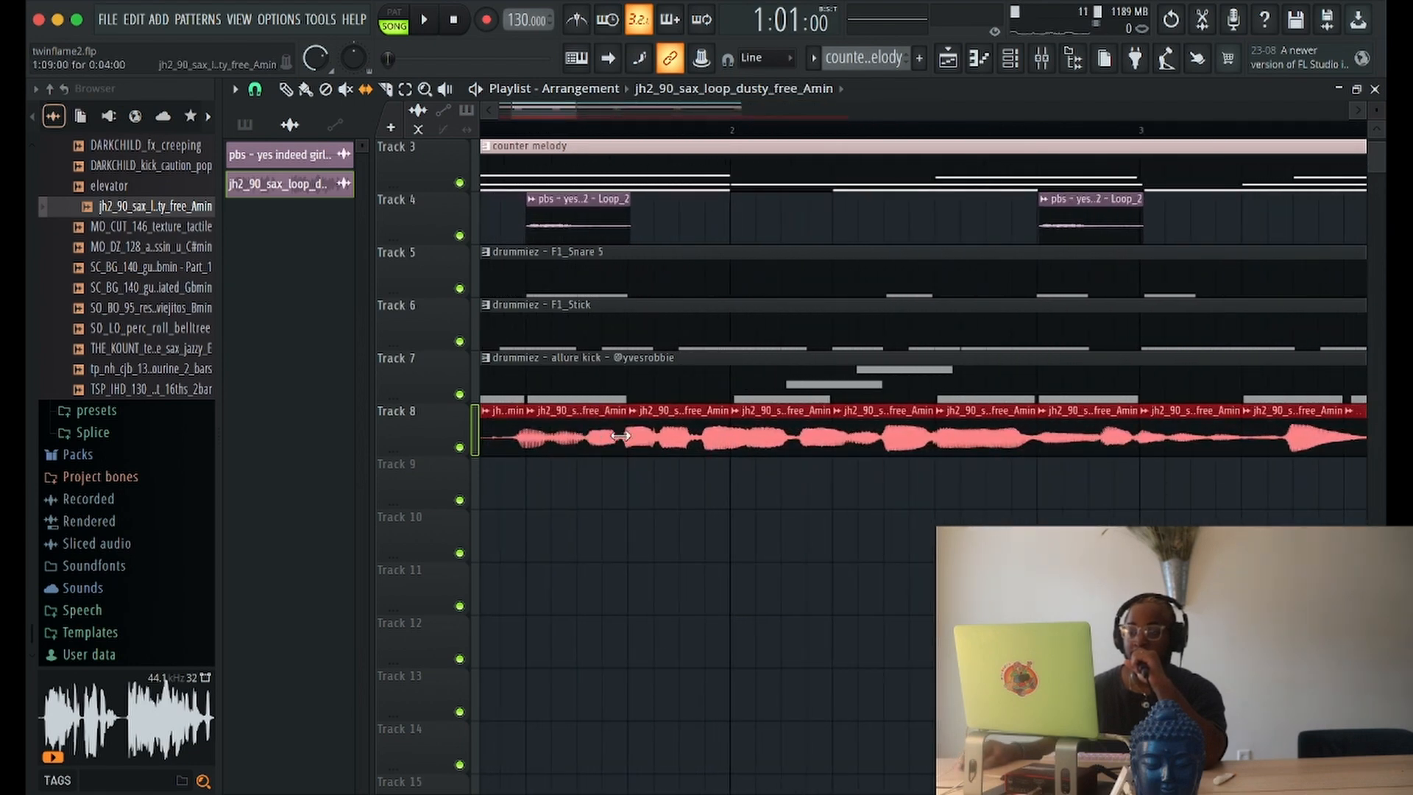
drag(621, 435, 570, 438)
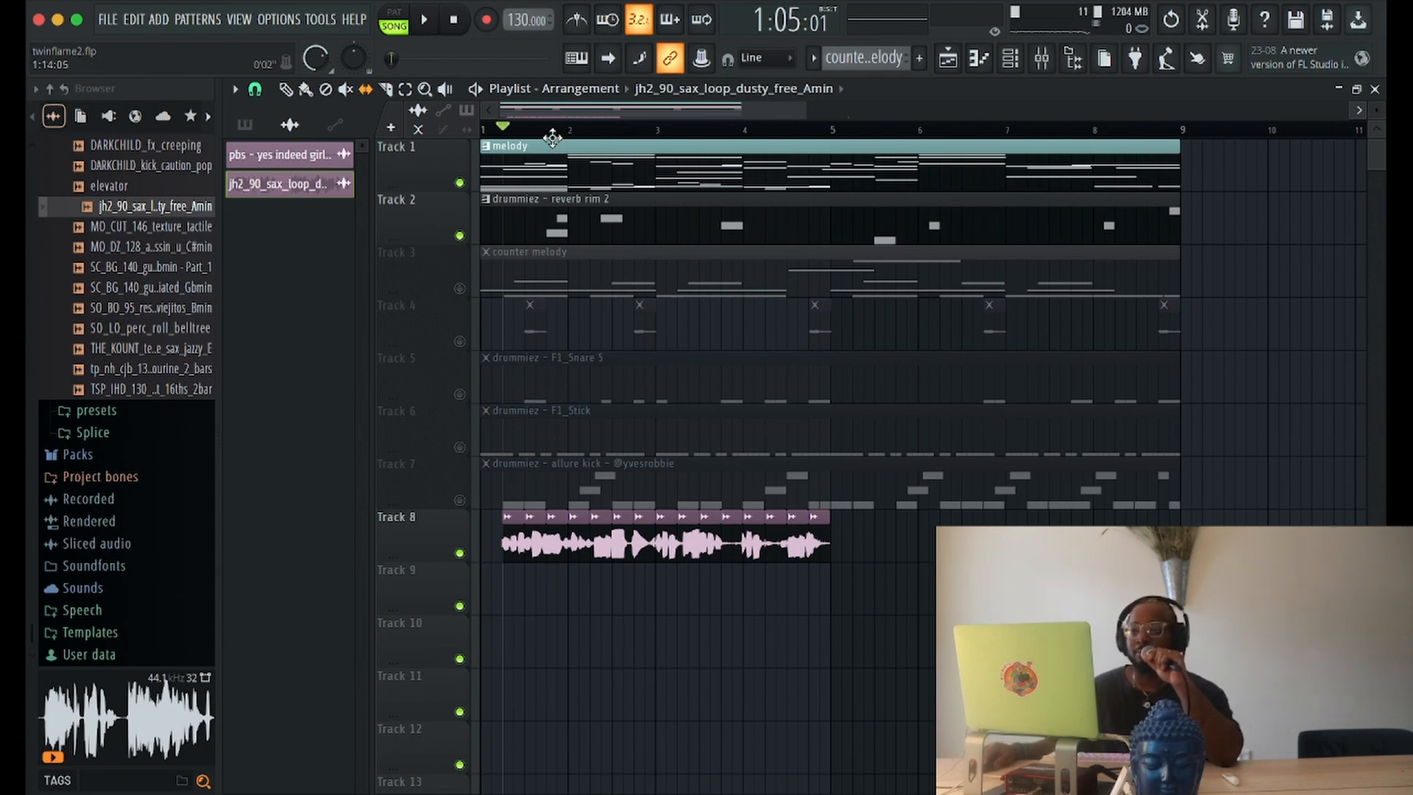
Step: Play the arrangement to hear the chopped sax loop with the melody and reverb rim 2 tracks
drag(630, 109, 567, 112)
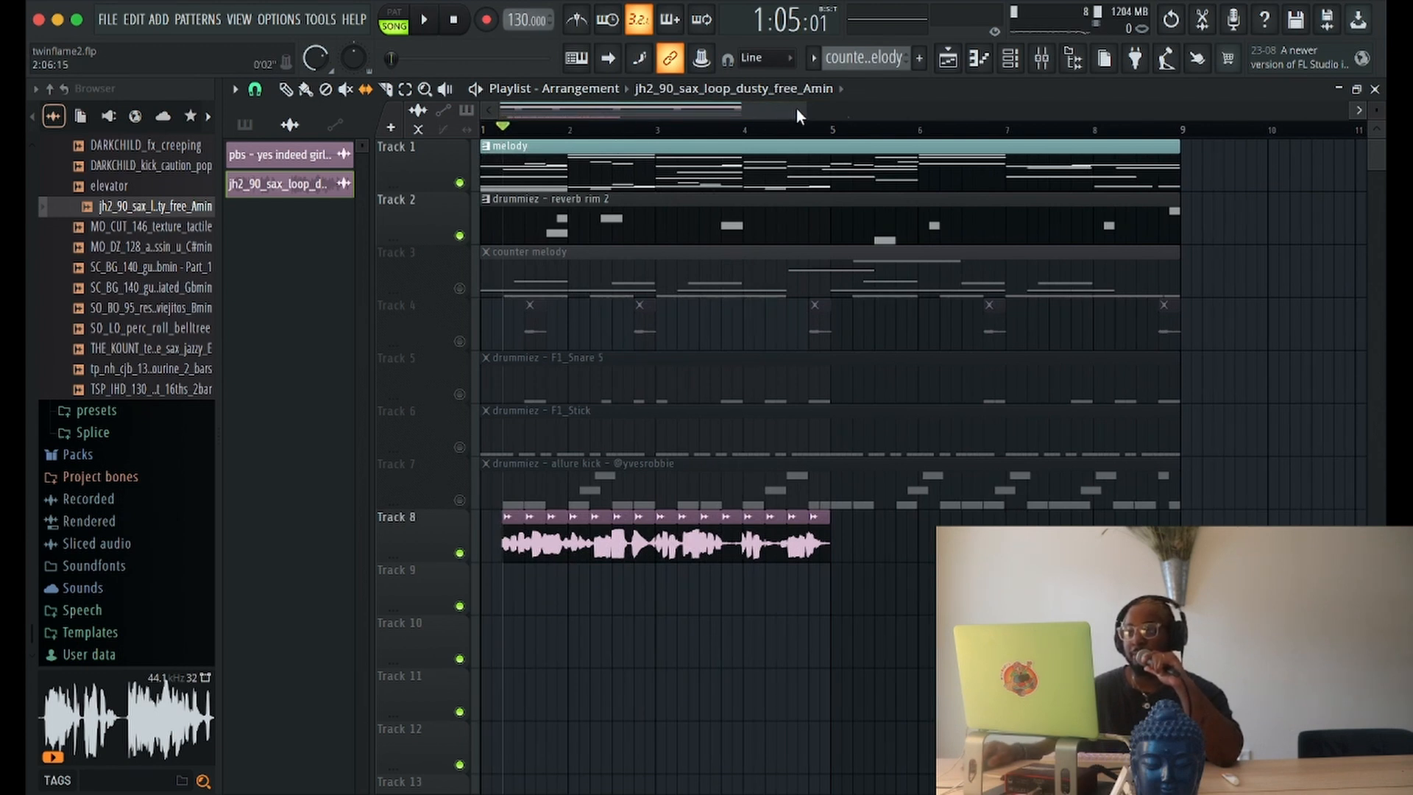
scroll(796, 108, up, 2)
click(426, 20)
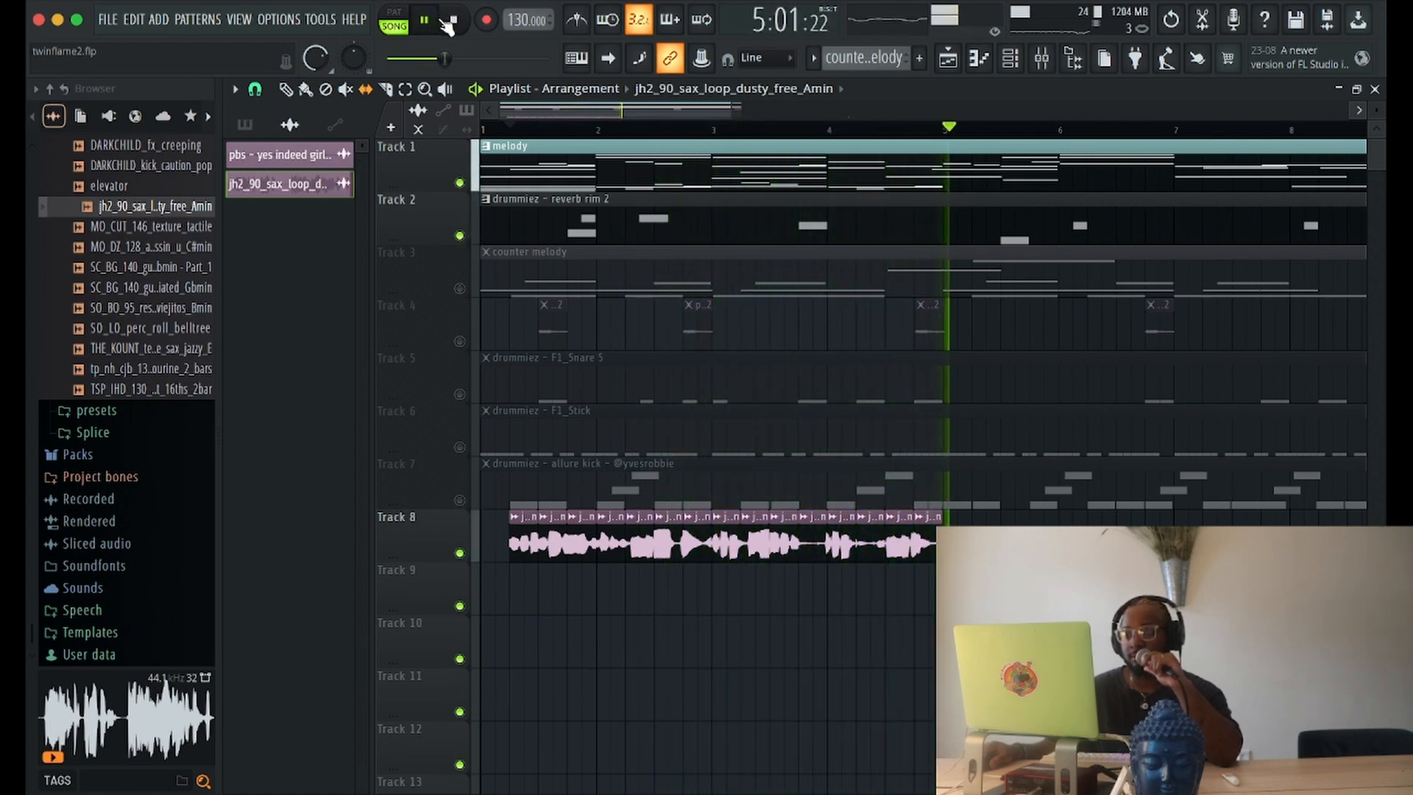
Step: Stop the sax loop playback, play the finished arrangement from bar 1, and stop it after listening
click(425, 20)
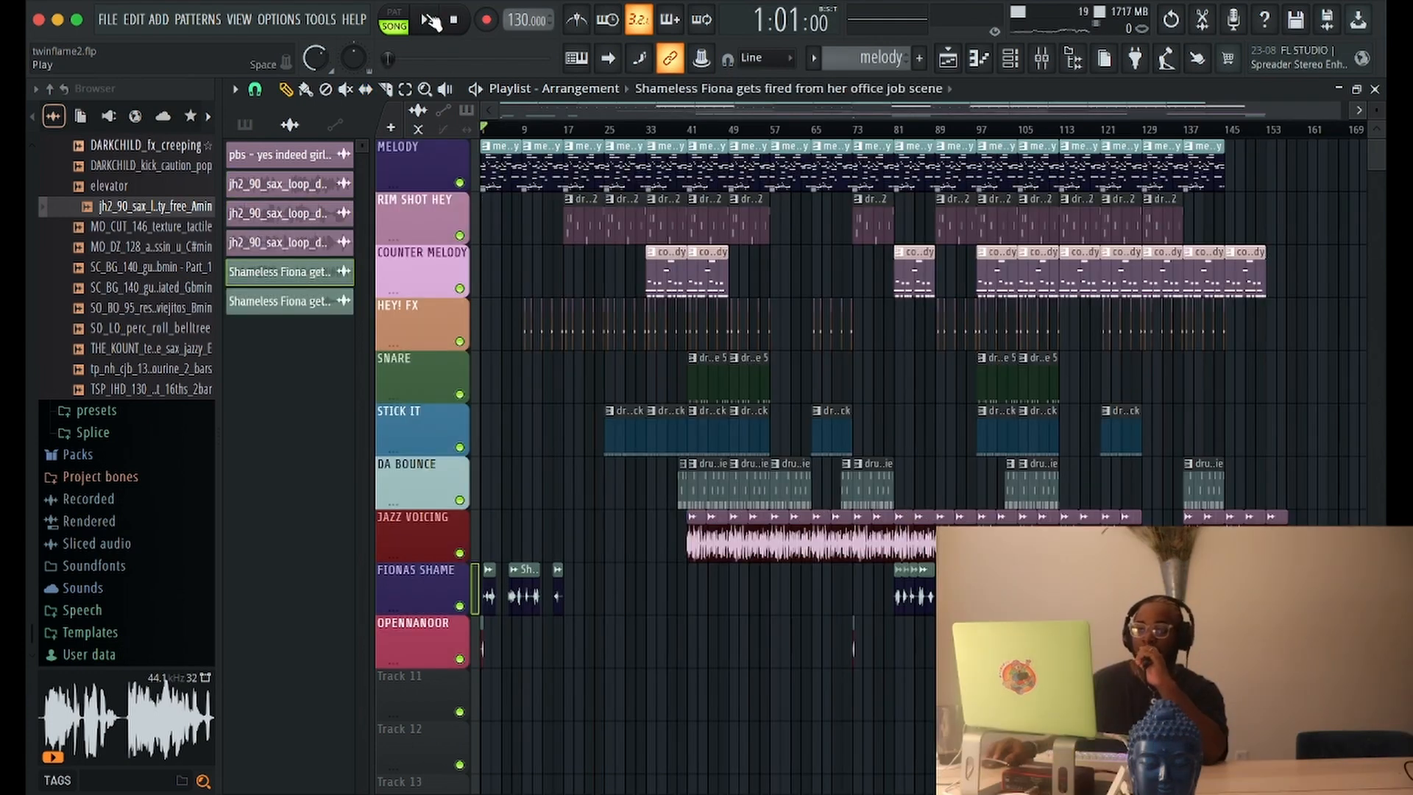
click(426, 21)
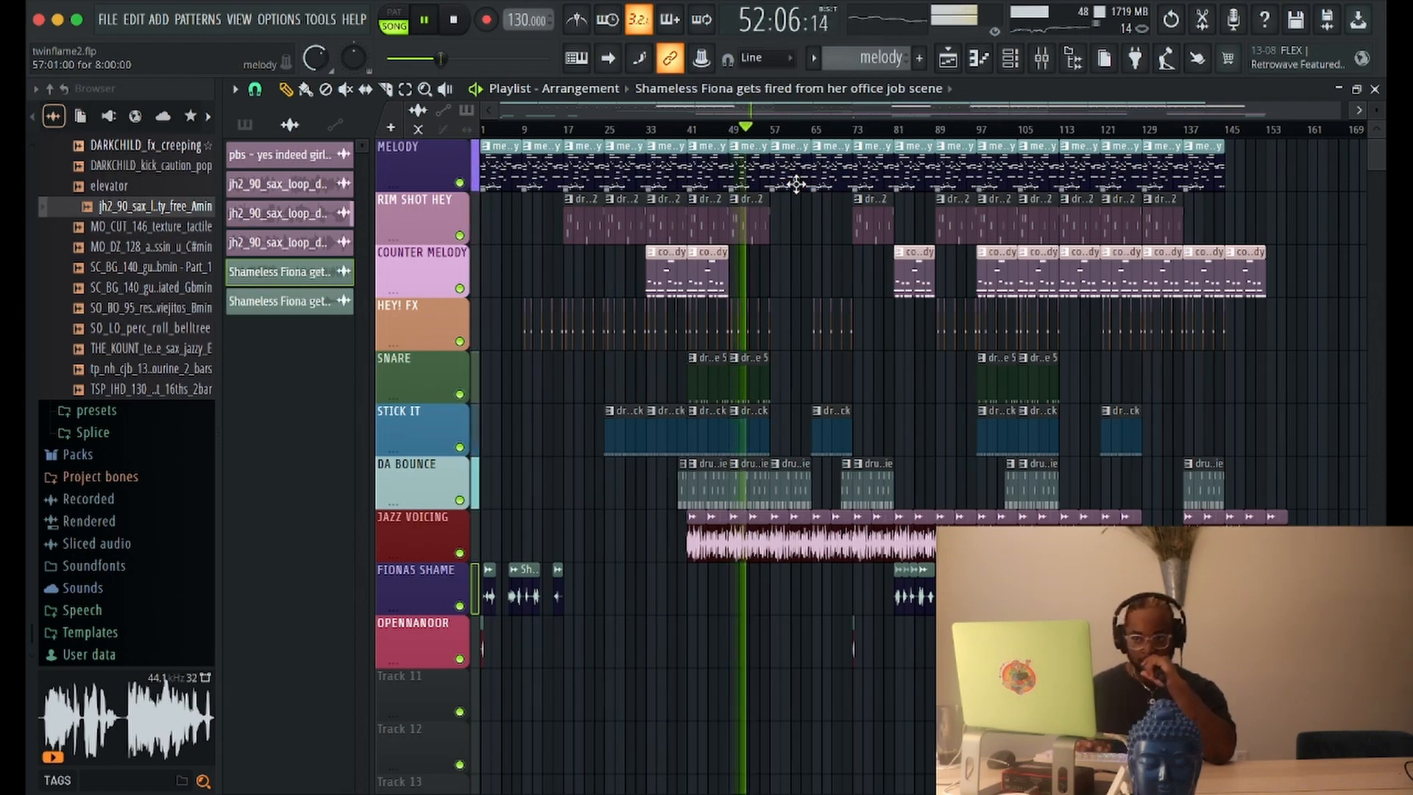
key(space)
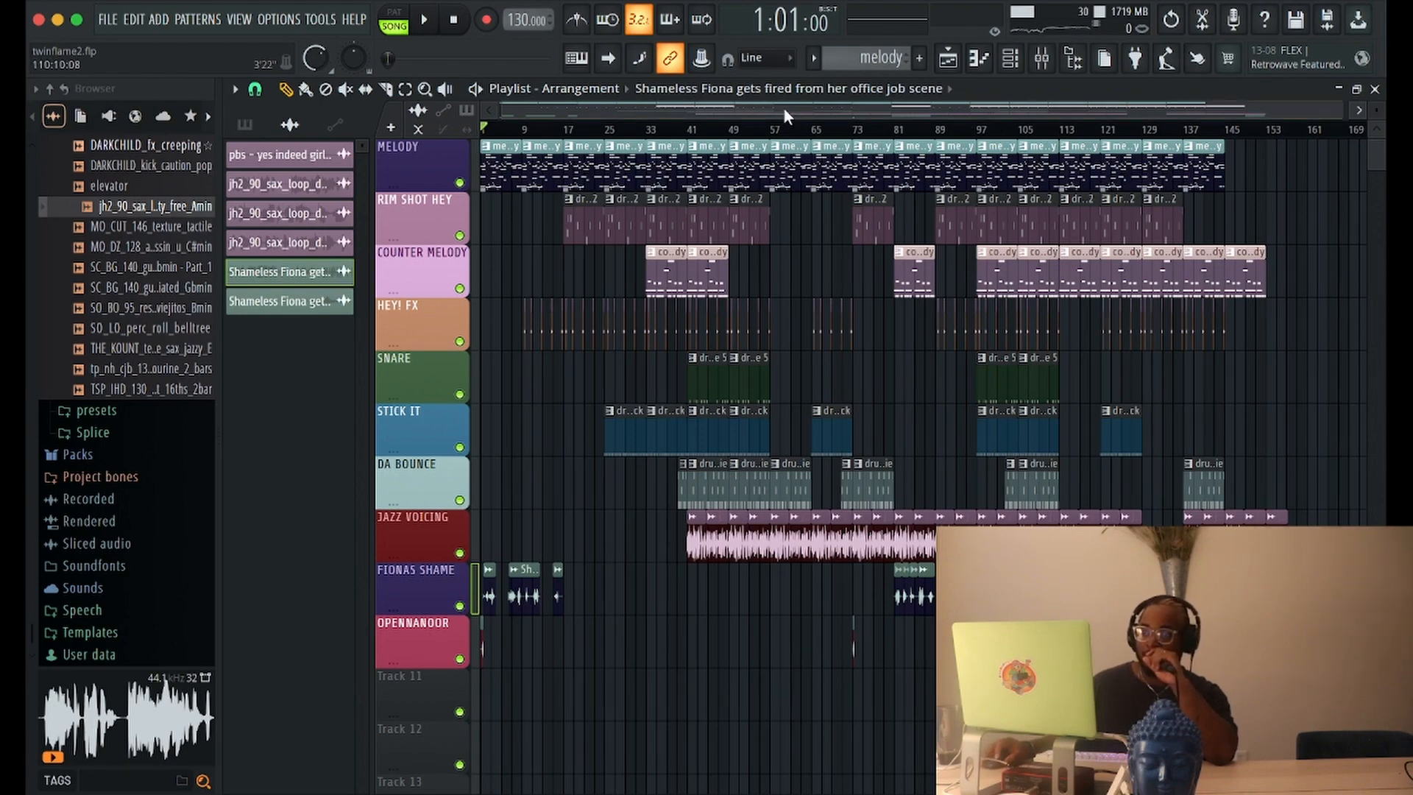
drag(784, 108, 630, 108)
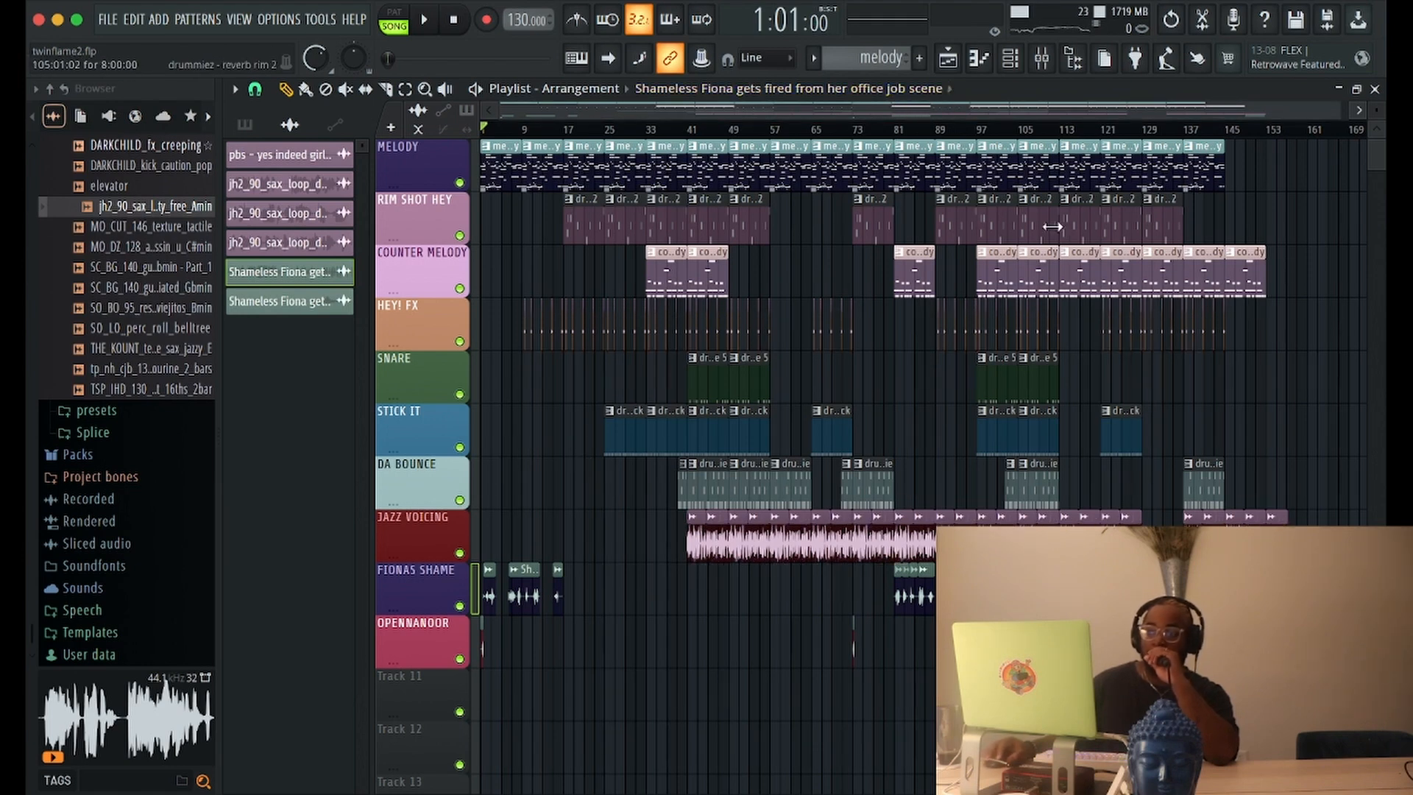
Step: Put the playlist away, open the mixer at full size, and inspect the effect slots of DX100 Horns and Insert 9
click(1343, 89)
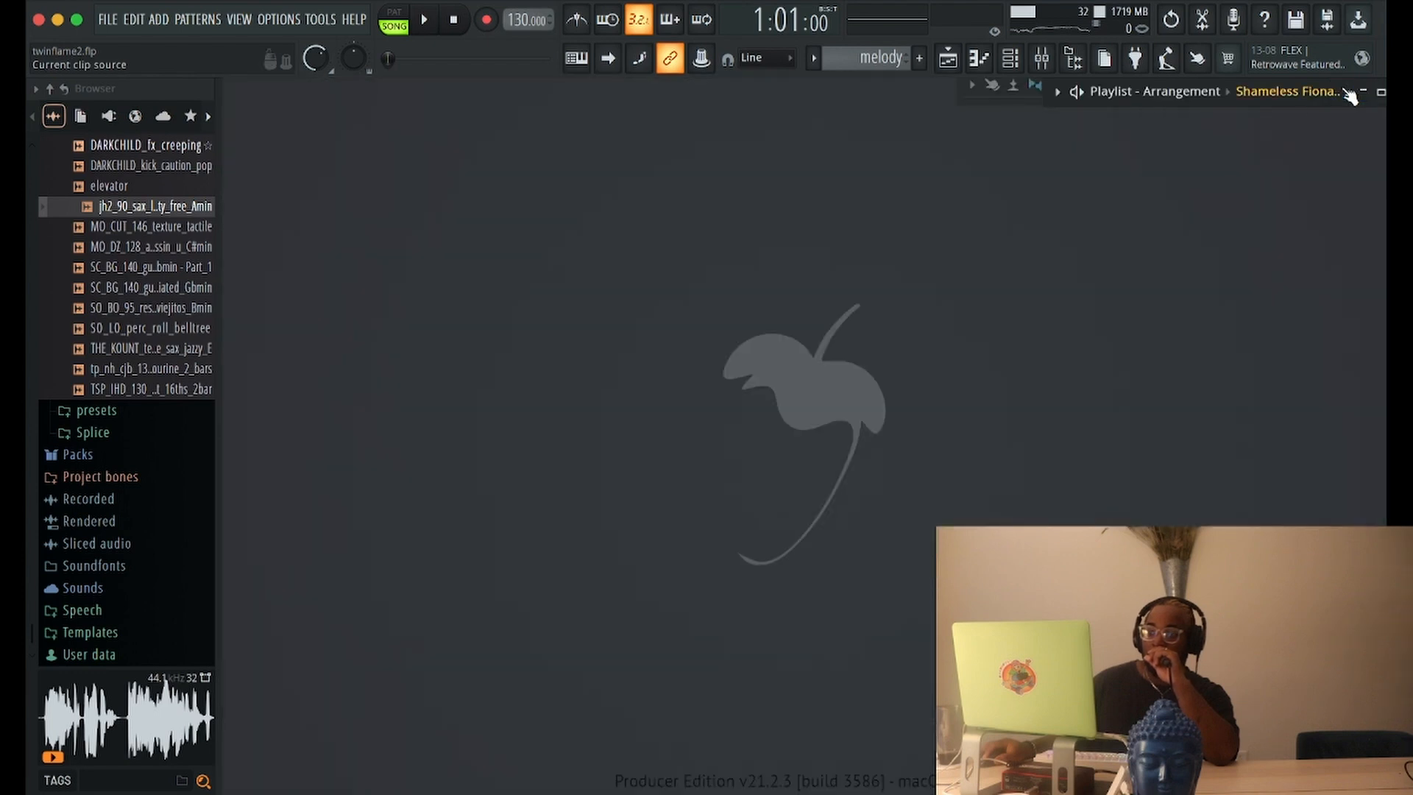
click(1052, 60)
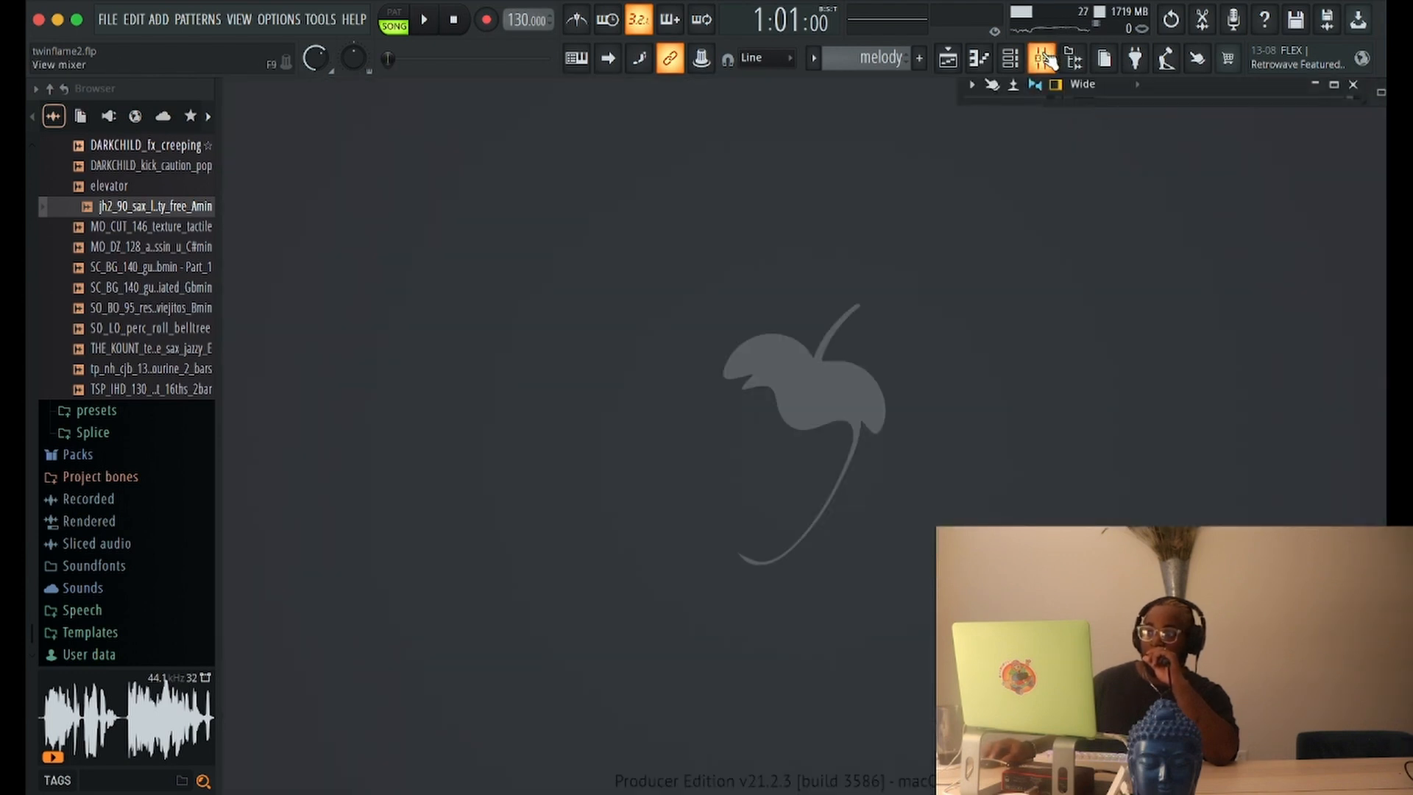
click(1335, 85)
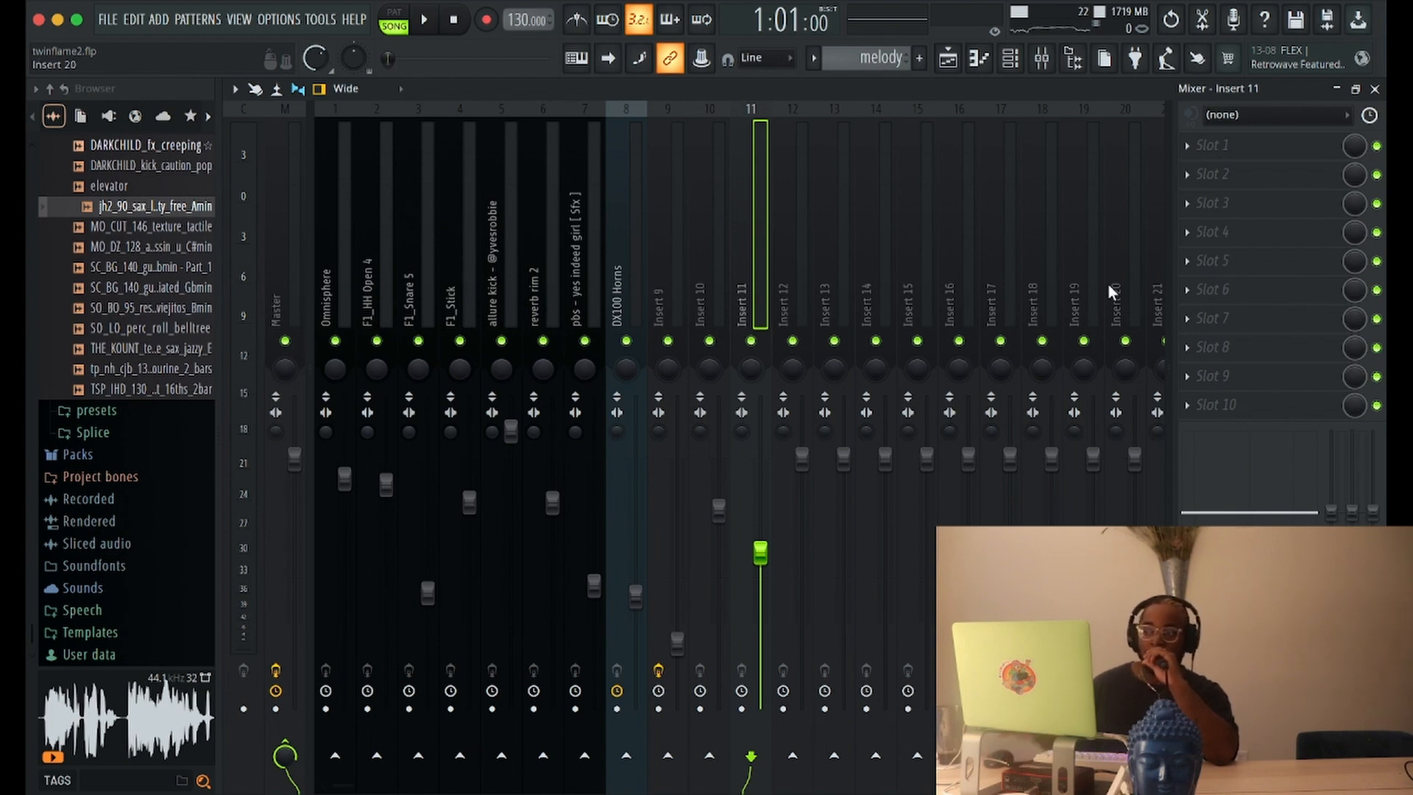
click(617, 298)
click(657, 283)
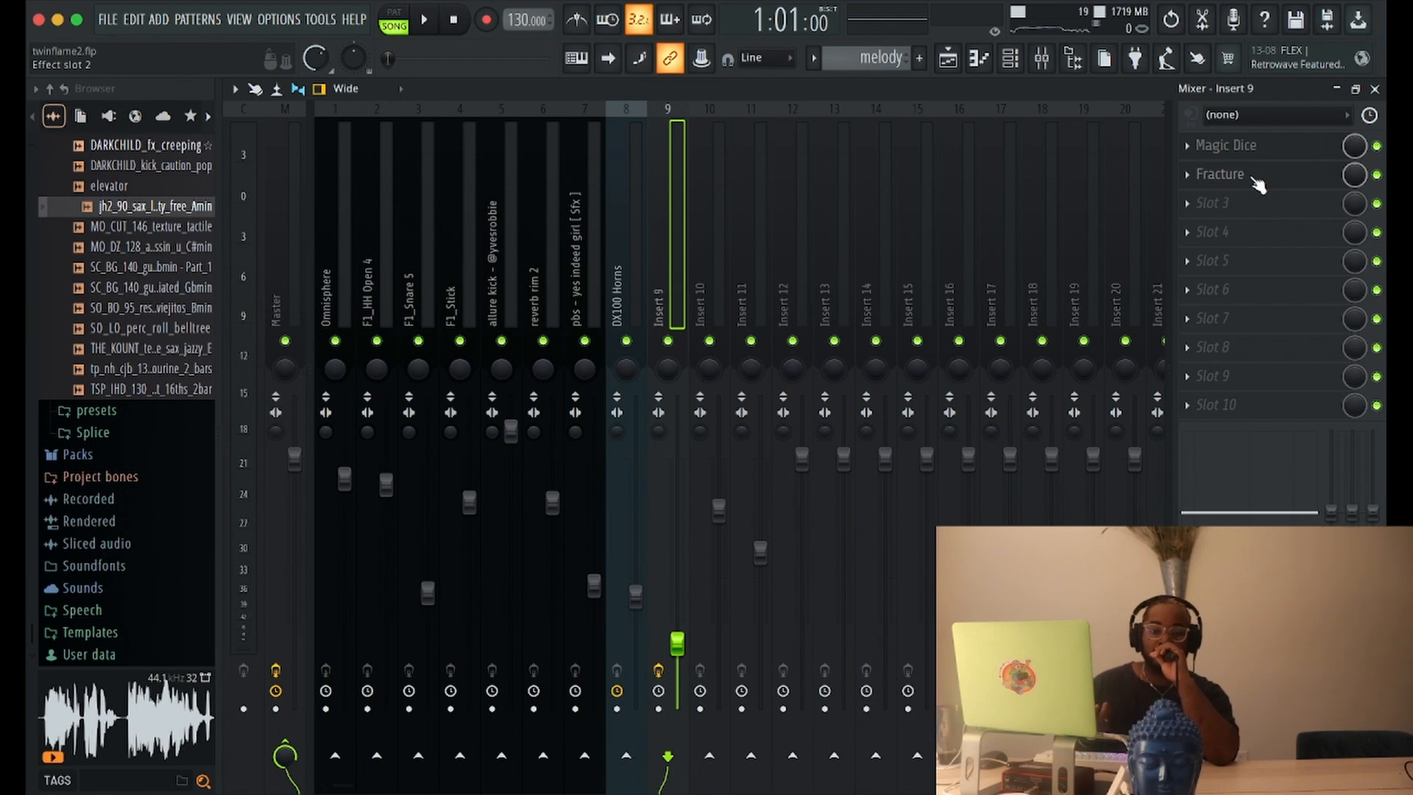
Step: Minimize the mixer and bring the playlist arrangement back at full size
click(1337, 90)
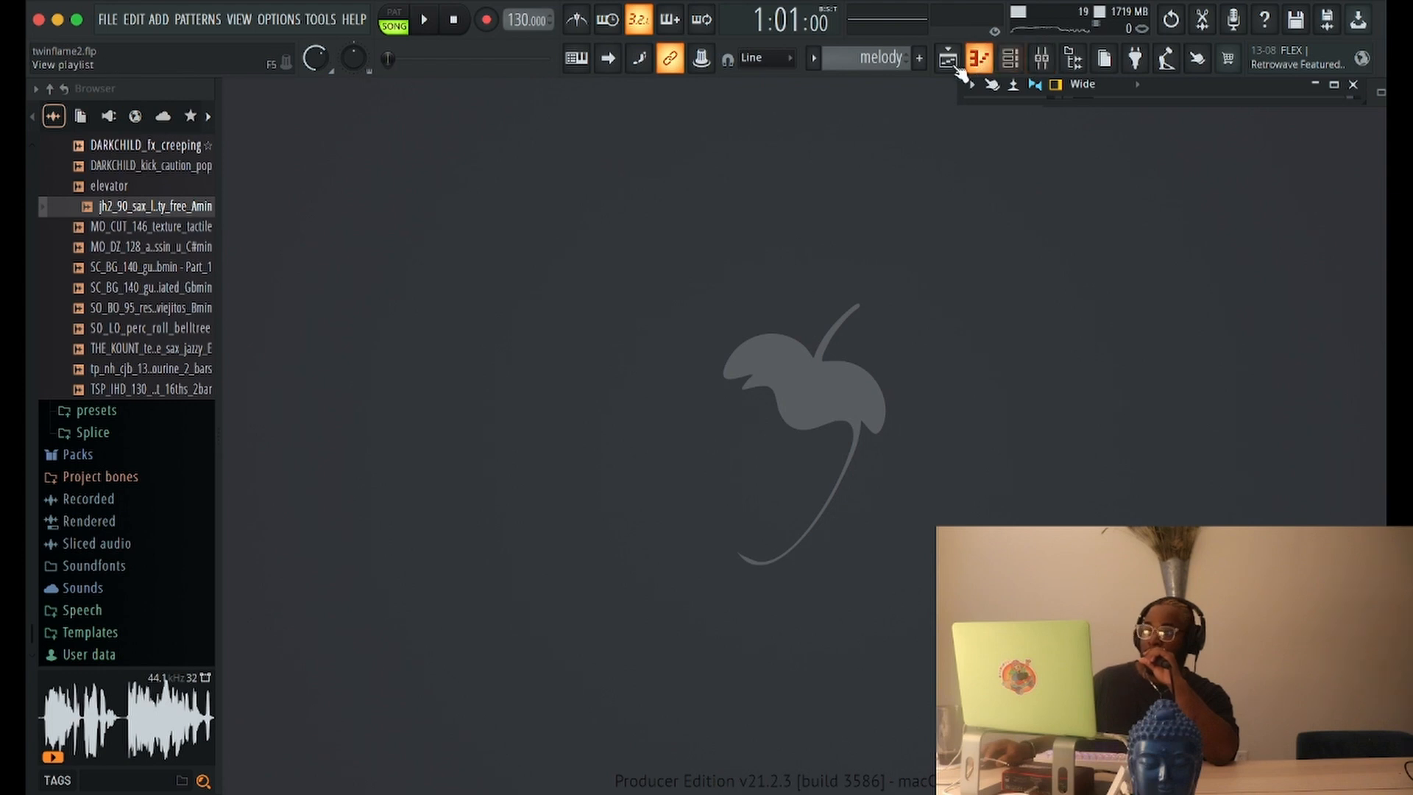
click(949, 59)
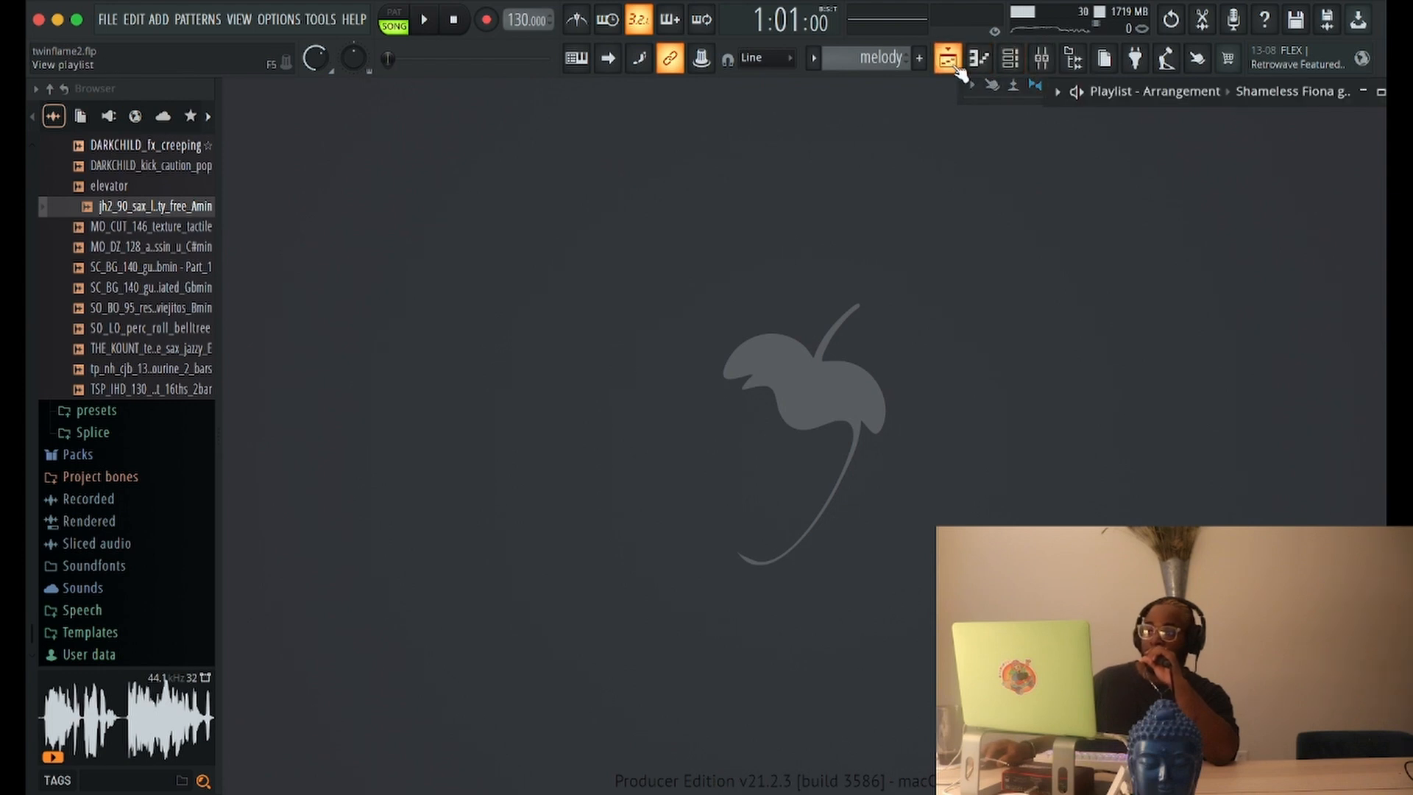
click(1366, 94)
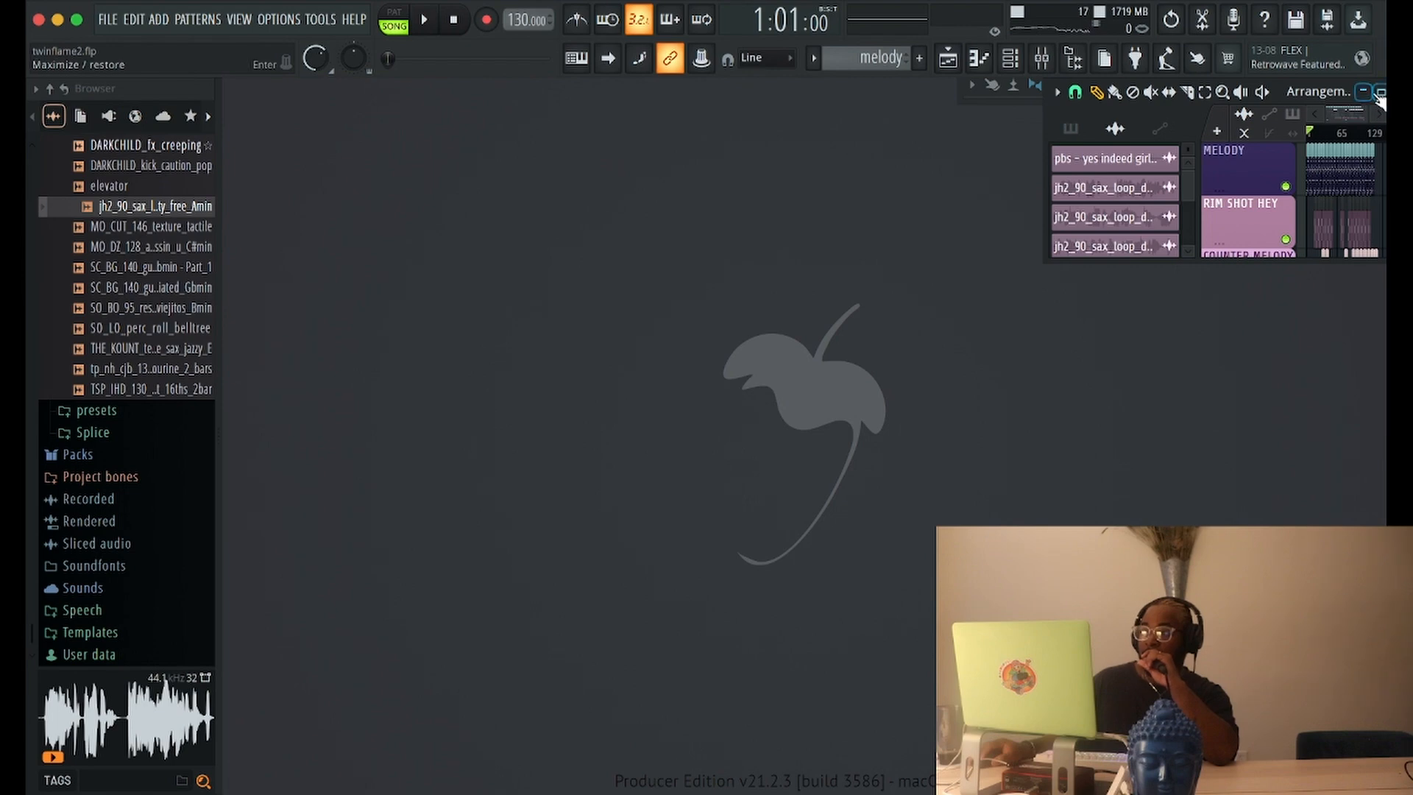
click(1379, 92)
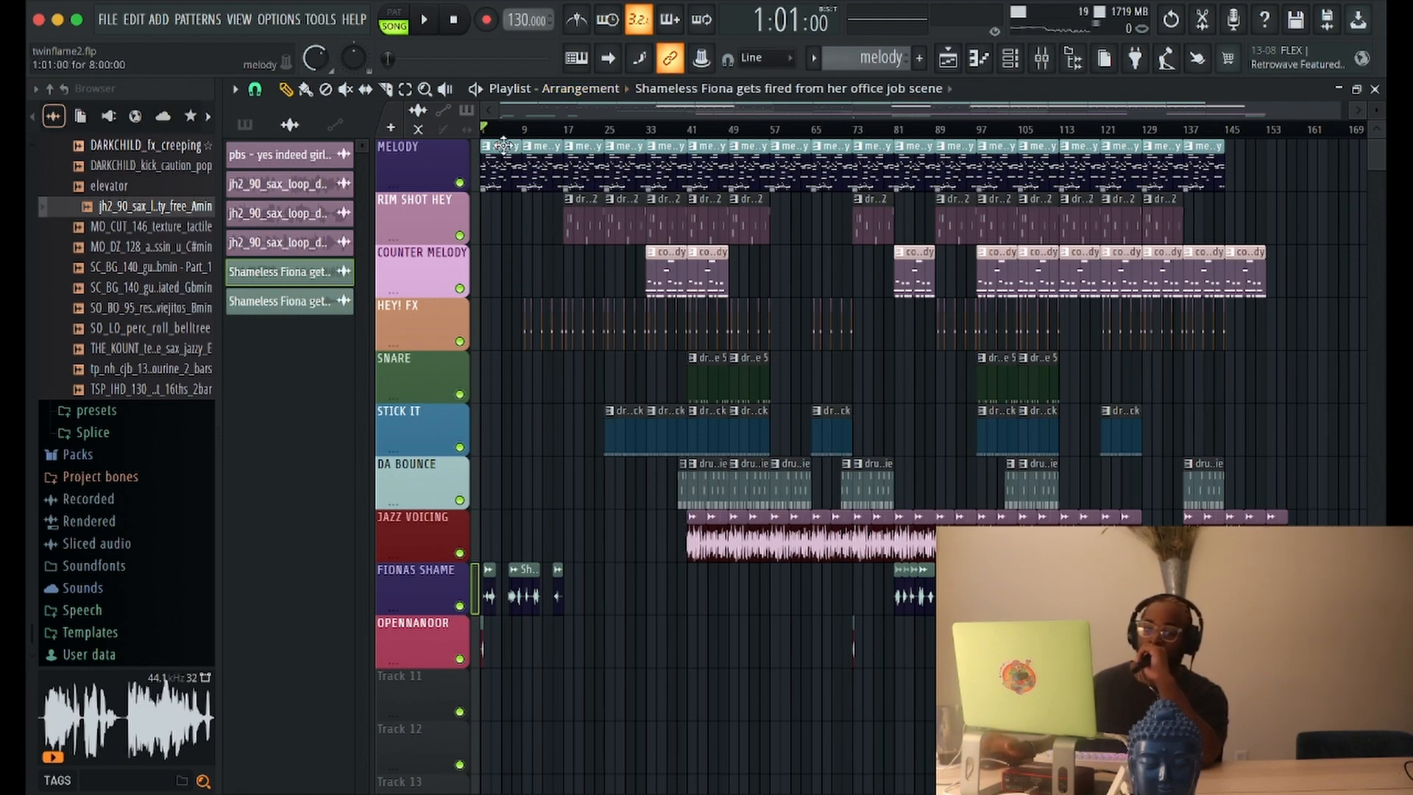
Step: Examine the arrangement section by section, from the opening FIONAS SHAME clips to the drum and JAZZ VOICING entries
drag(1336, 107, 825, 129)
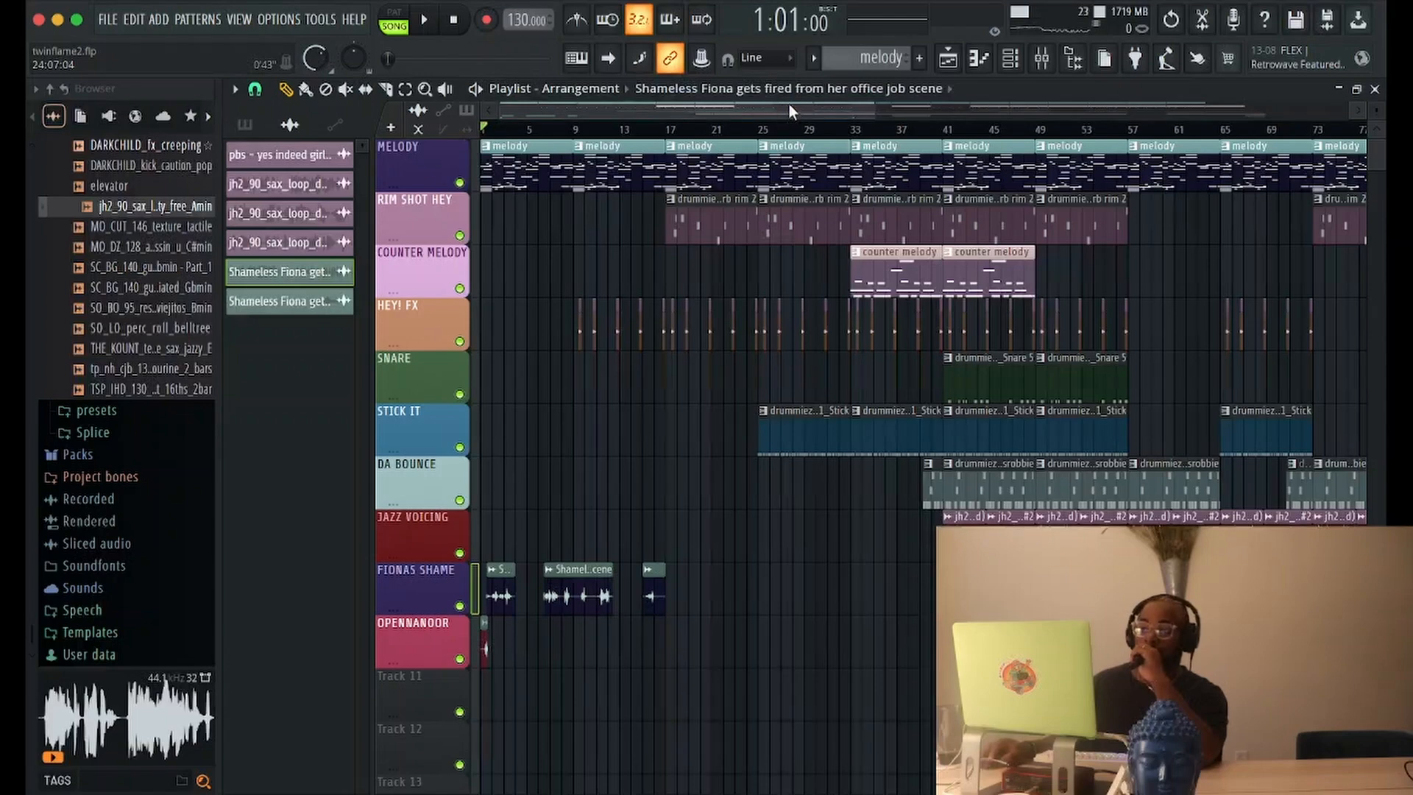
drag(741, 105, 705, 113)
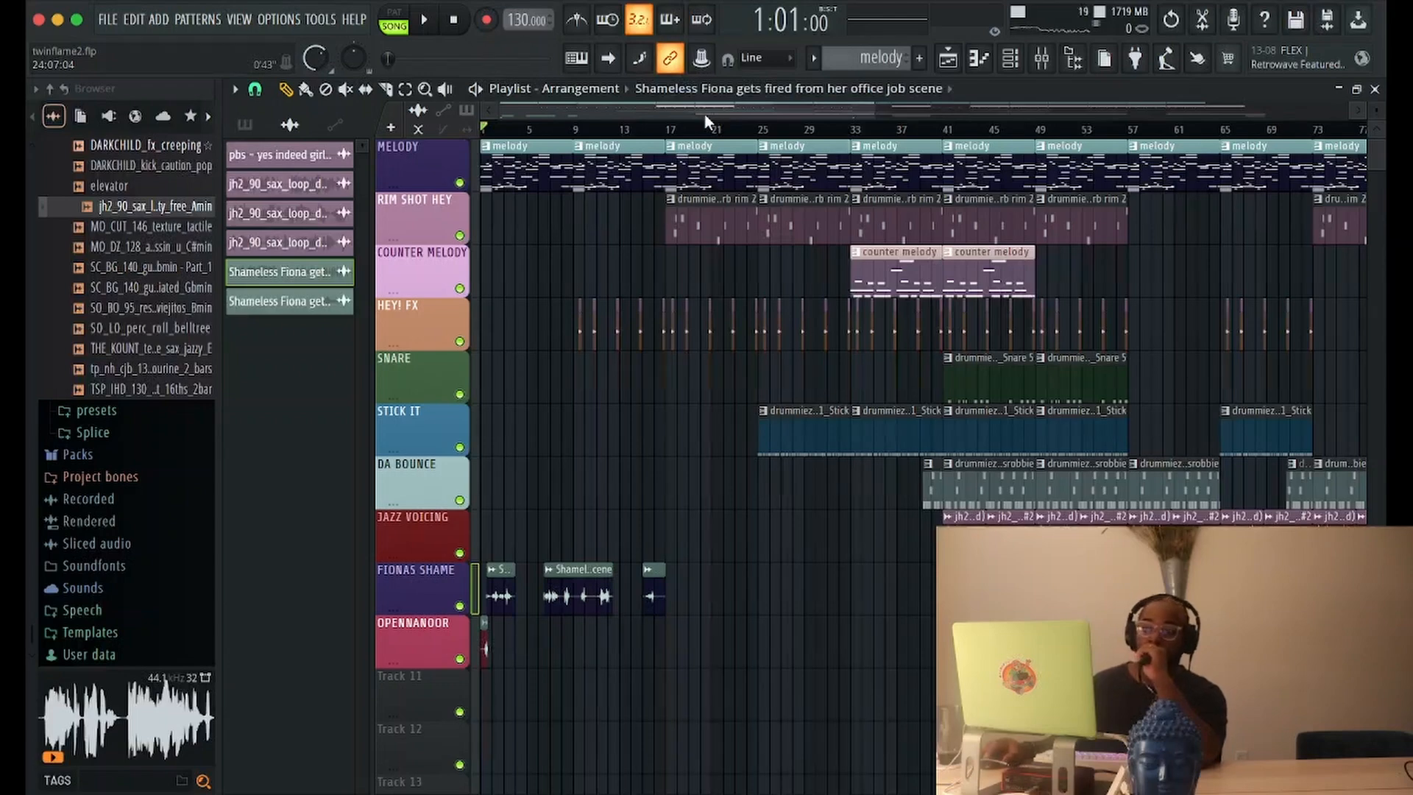
drag(710, 113, 776, 112)
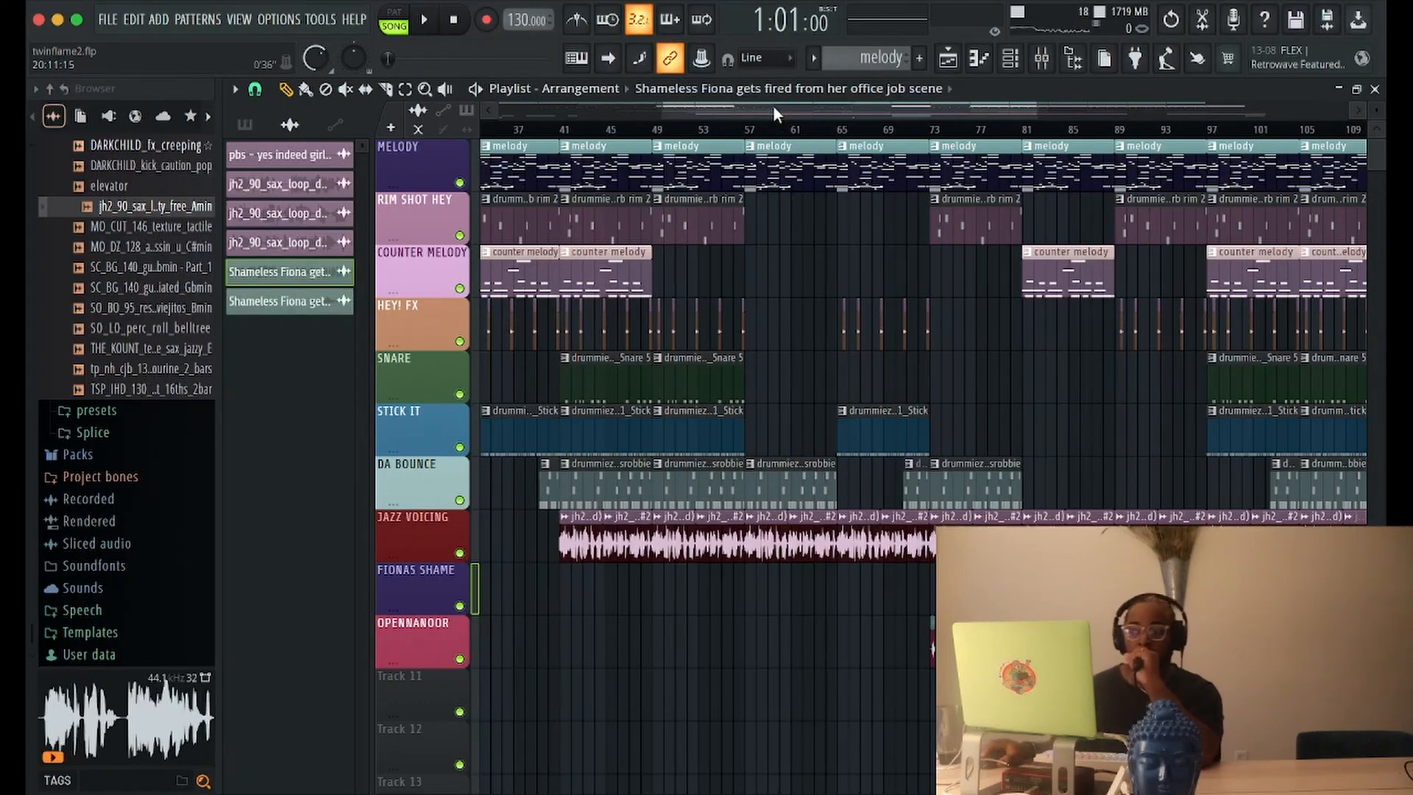
drag(773, 112, 554, 107)
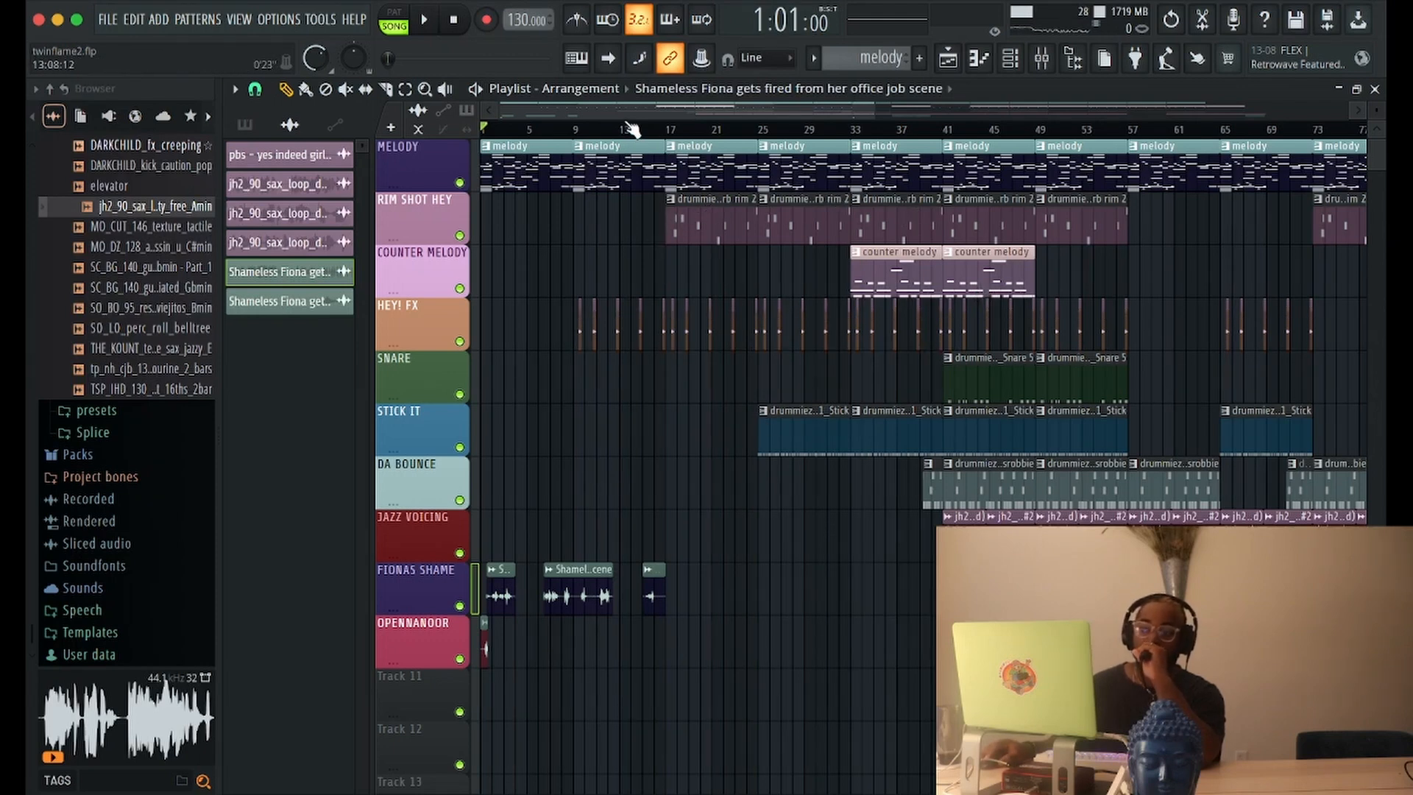
mouse_move(633, 110)
mouse_down()
mouse_move(815, 106)
mouse_move(568, 114)
mouse_move(852, 112)
mouse_move(497, 109)
mouse_up()
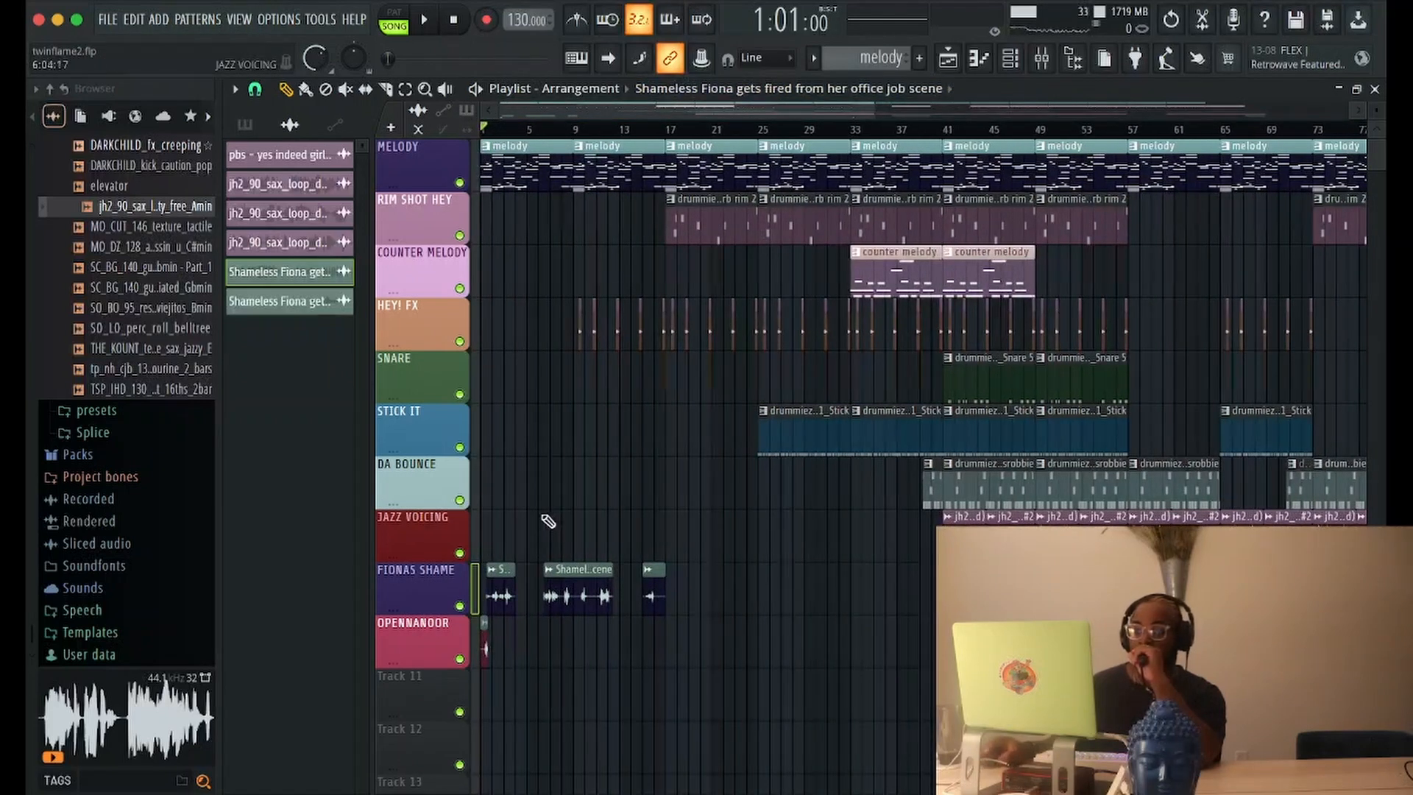
scroll(548, 521, down, 2)
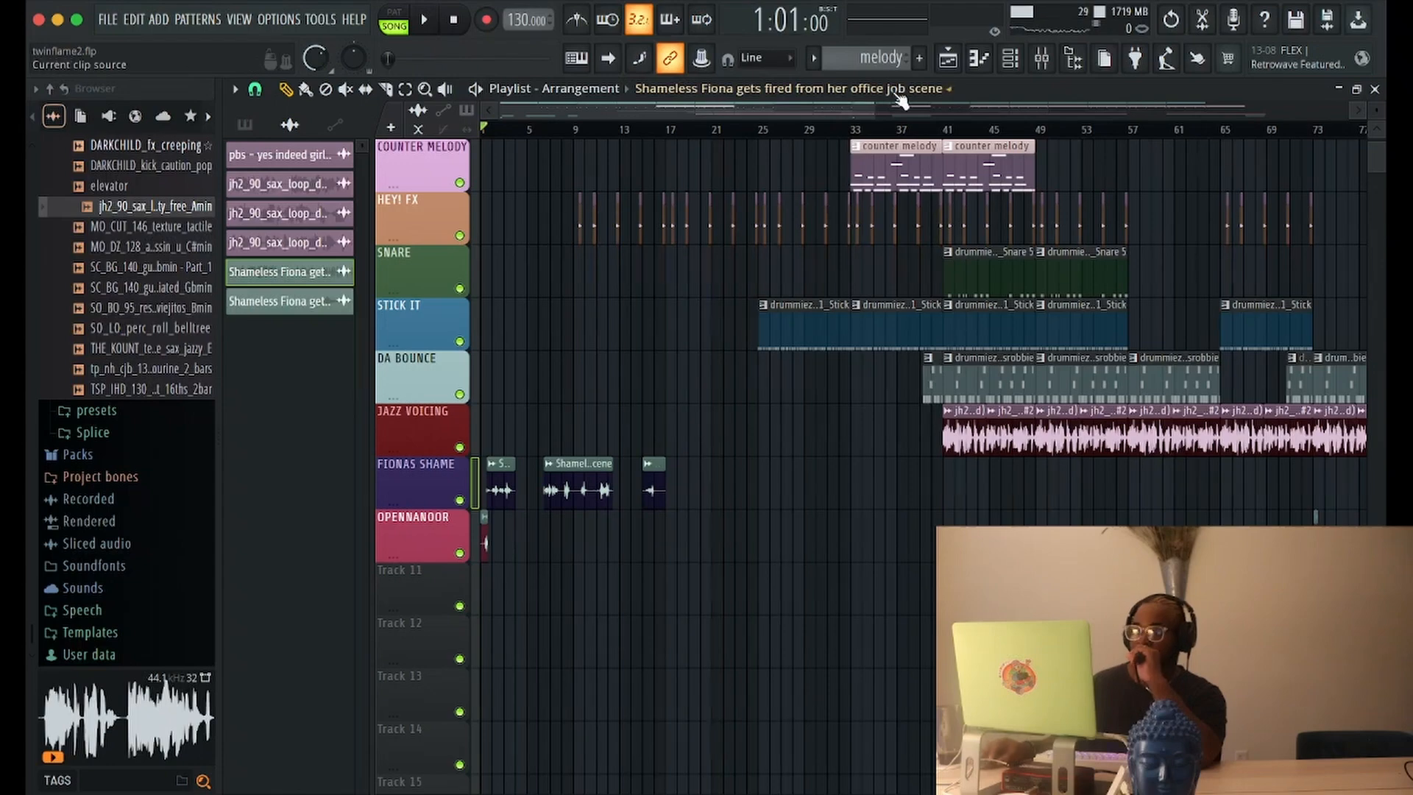
mouse_move(901, 103)
mouse_down()
mouse_move(1271, 95)
mouse_move(895, 107)
mouse_up()
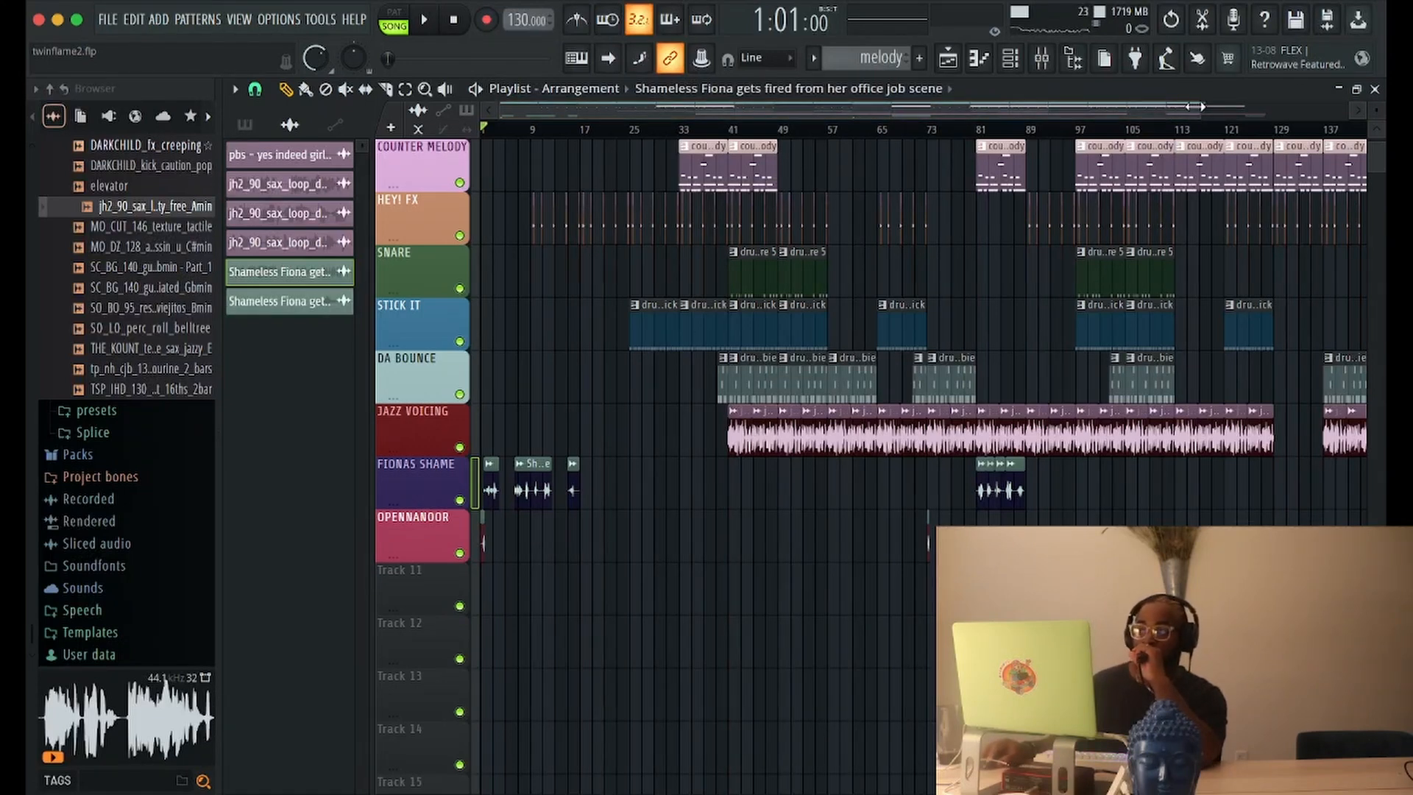
drag(1192, 106, 1062, 111)
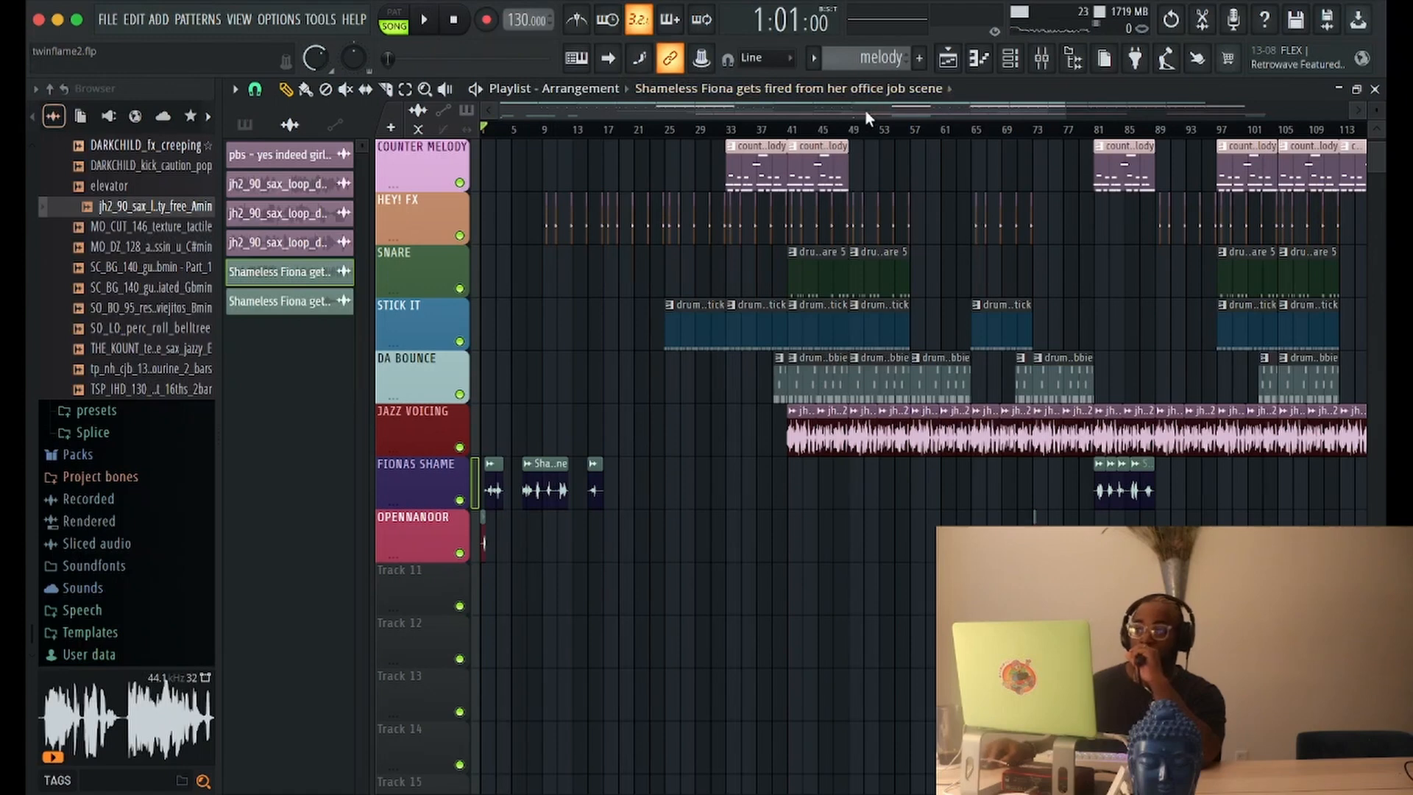
drag(865, 110, 780, 97)
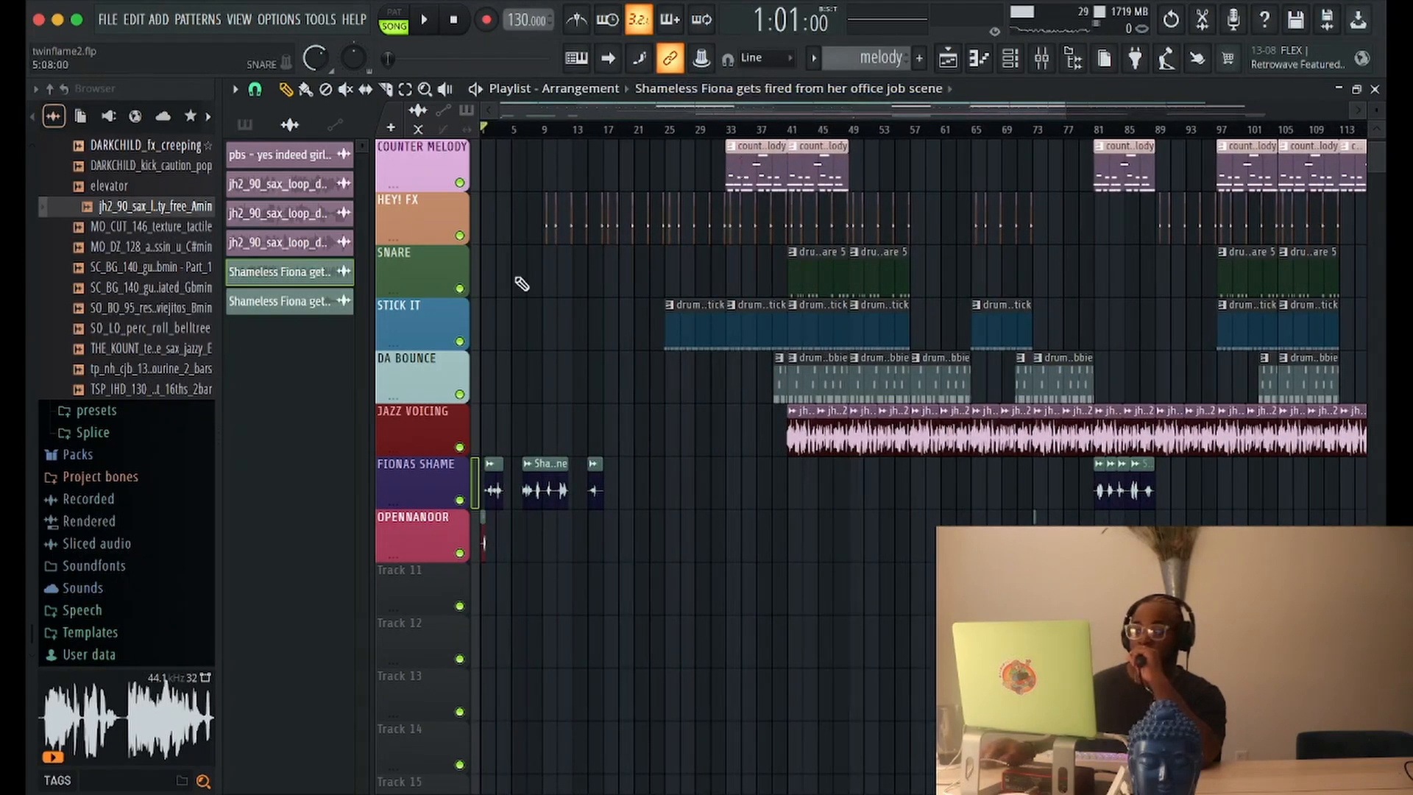
Step: Review the track layout from MELODY down to OPENNANOOR and compare the song's sections across the whole timeline
scroll(501, 346, up, 2)
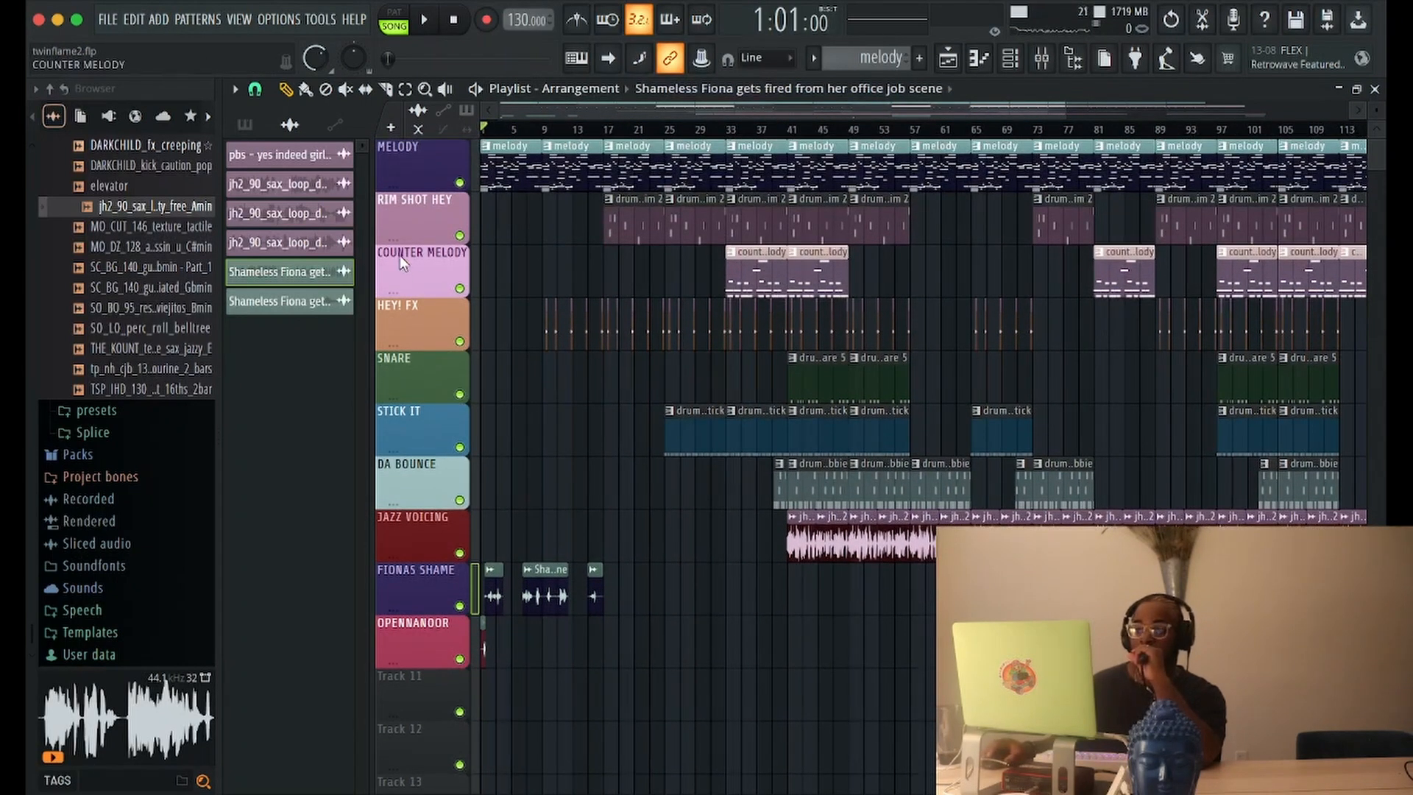
scroll(442, 254, down, 4)
scroll(495, 246, up, 4)
drag(593, 109, 540, 113)
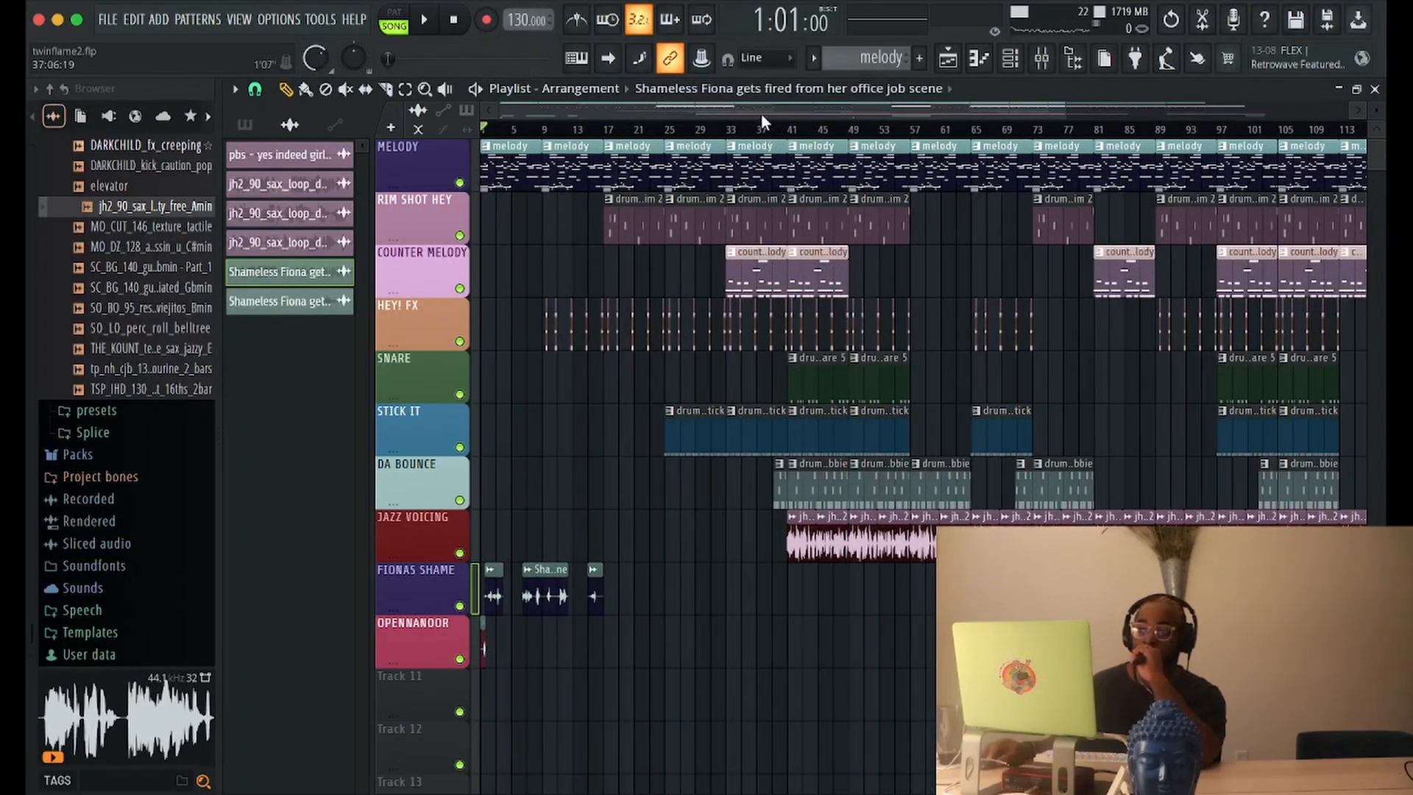
drag(761, 113, 694, 132)
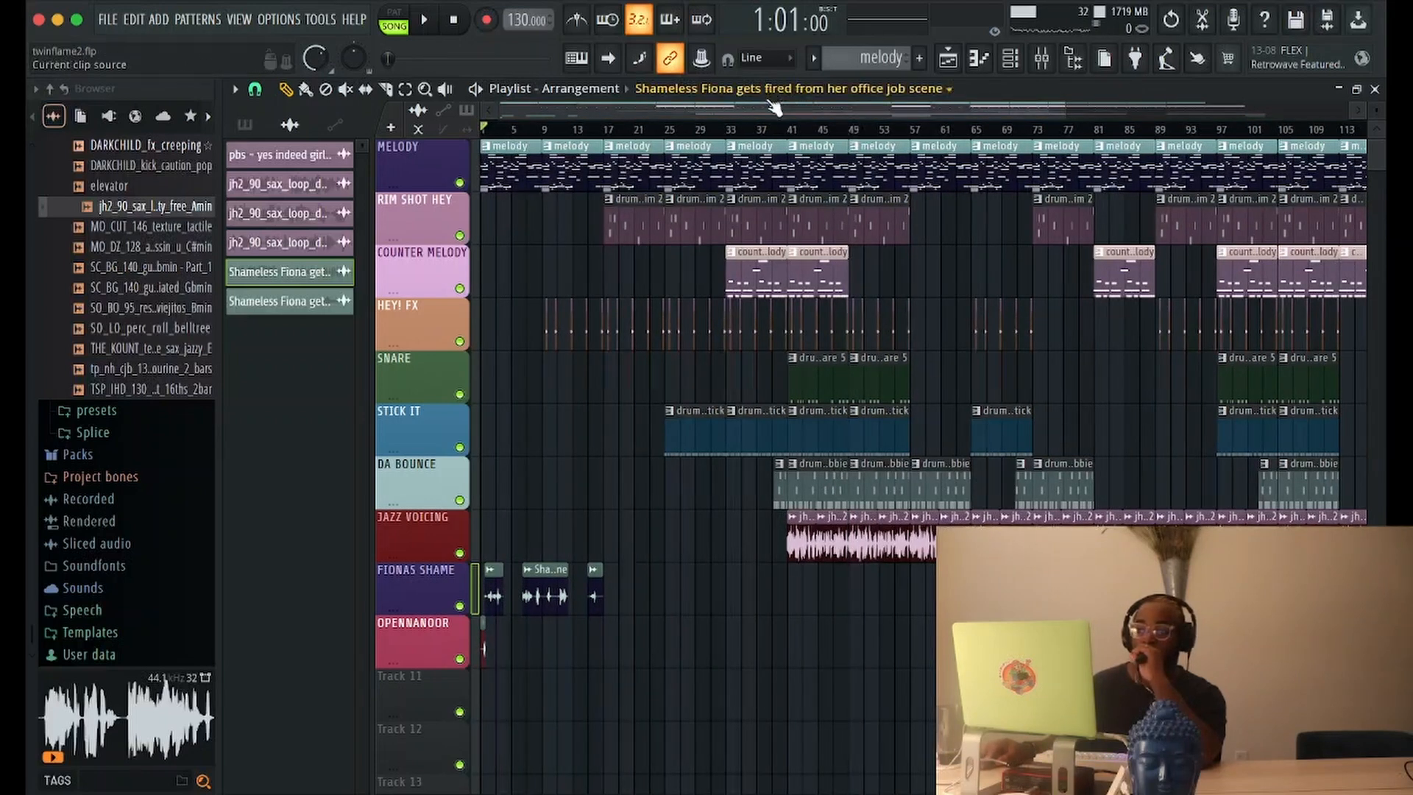
drag(768, 107, 670, 113)
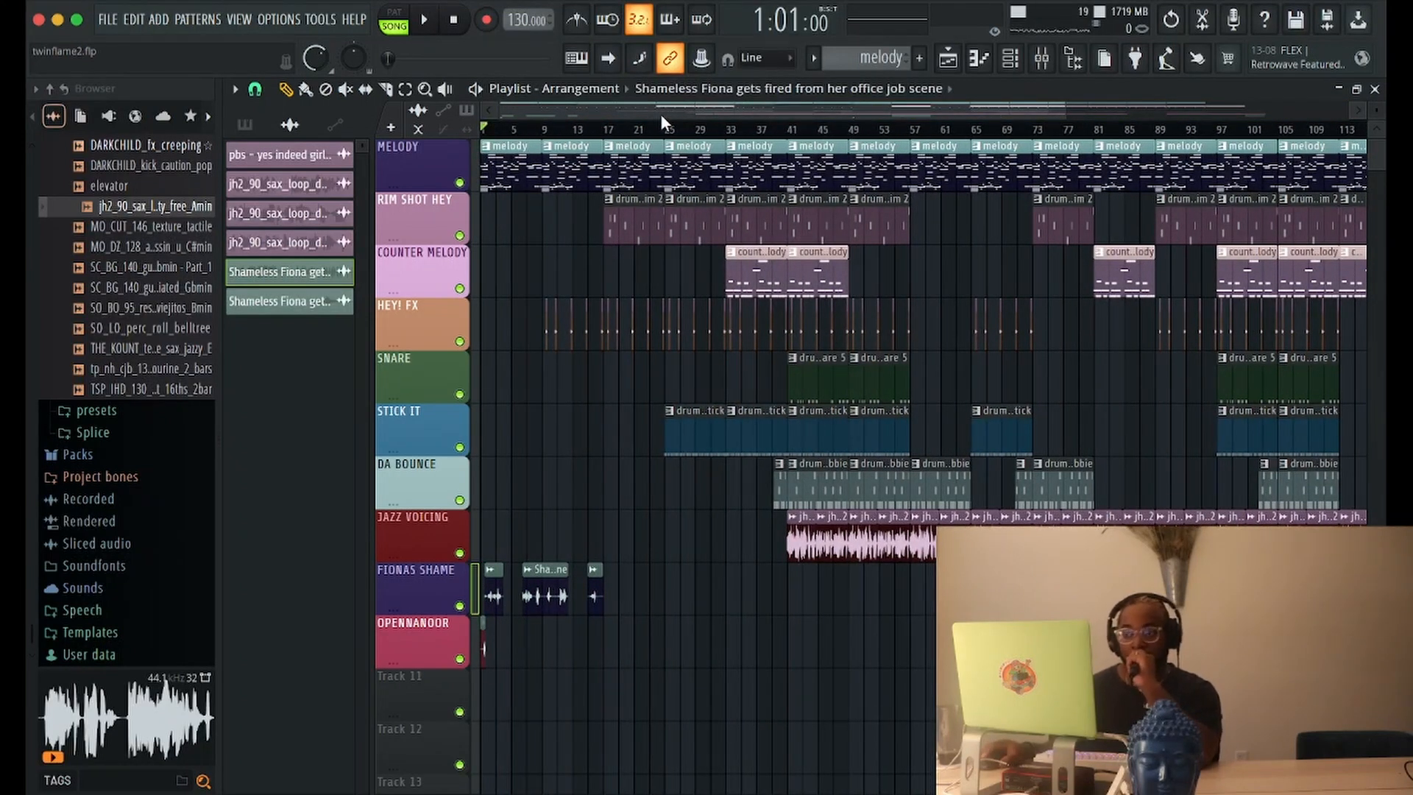
drag(706, 109, 592, 105)
drag(1068, 114, 974, 94)
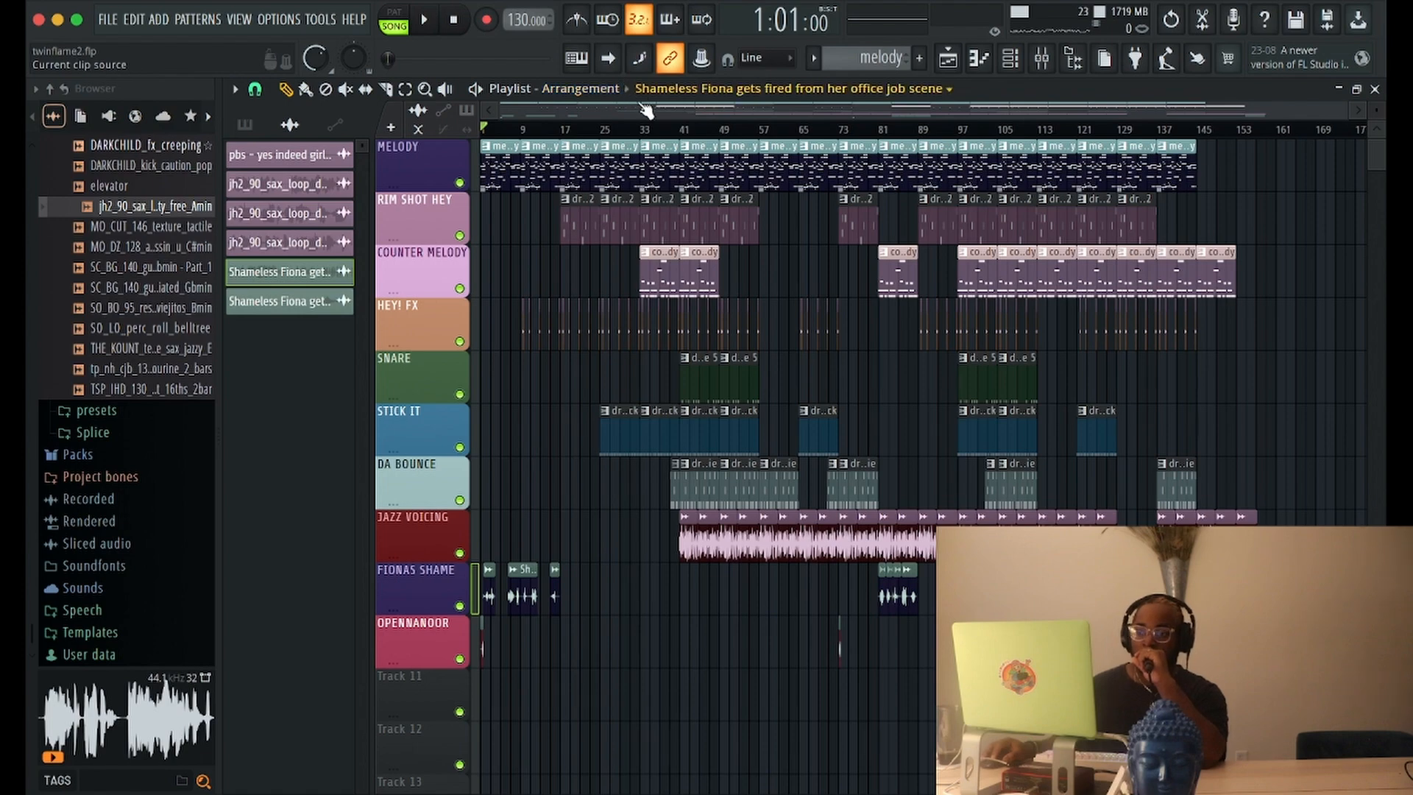
drag(647, 109, 547, 104)
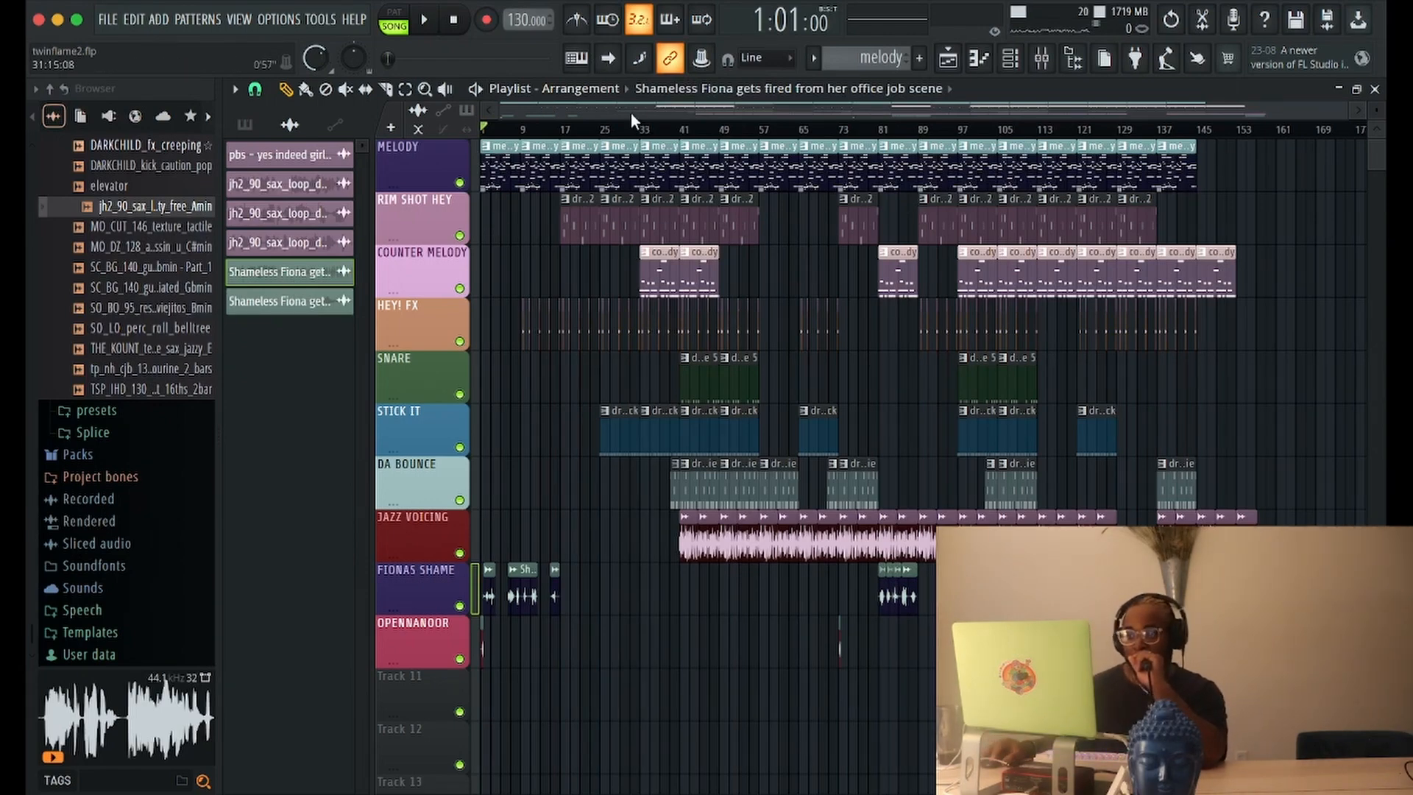
drag(630, 113, 525, 130)
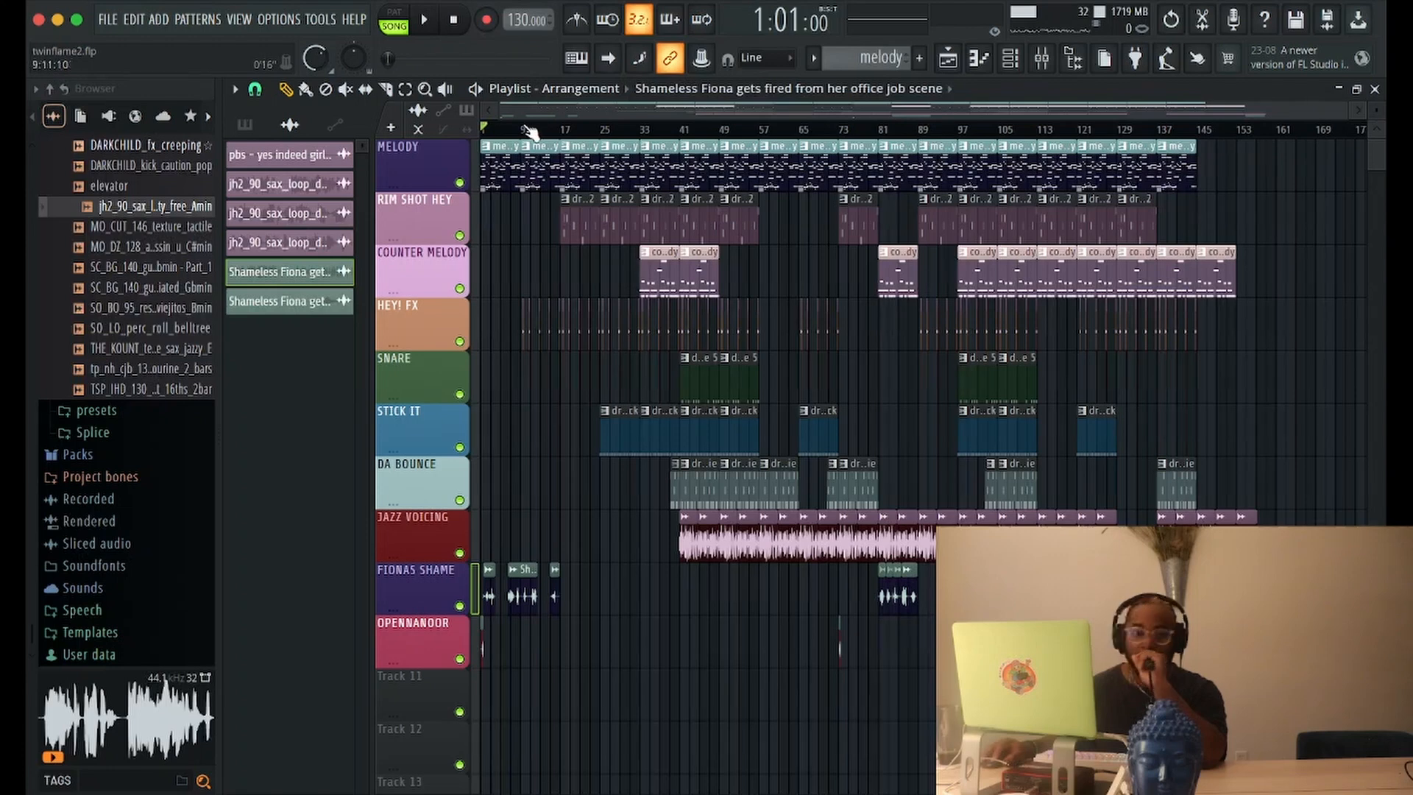